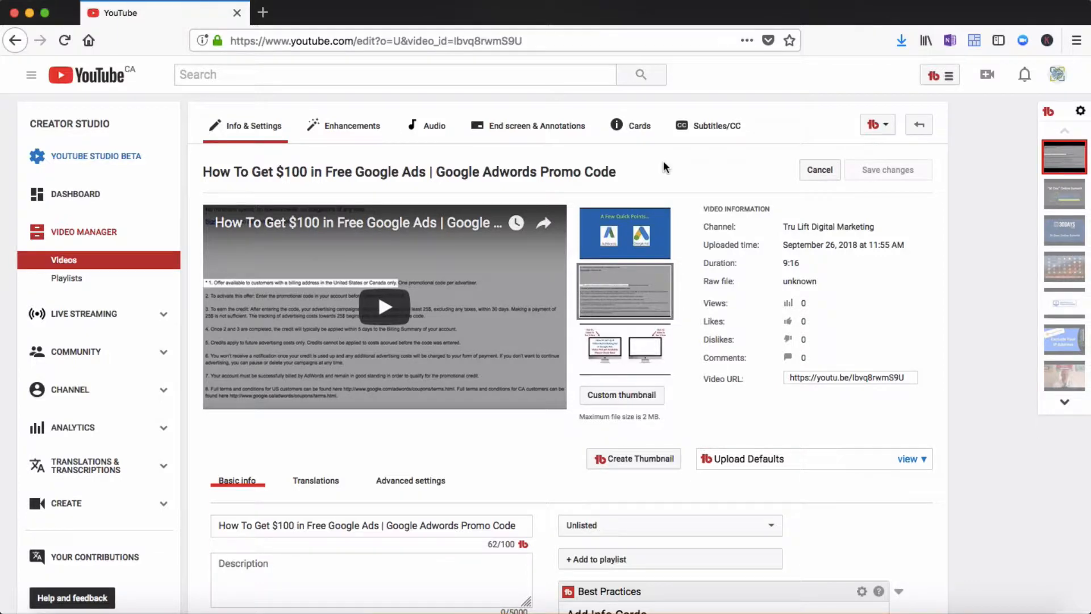
Open the channel's Status and Features page from the account settings to review available features
mouse_move(641, 232)
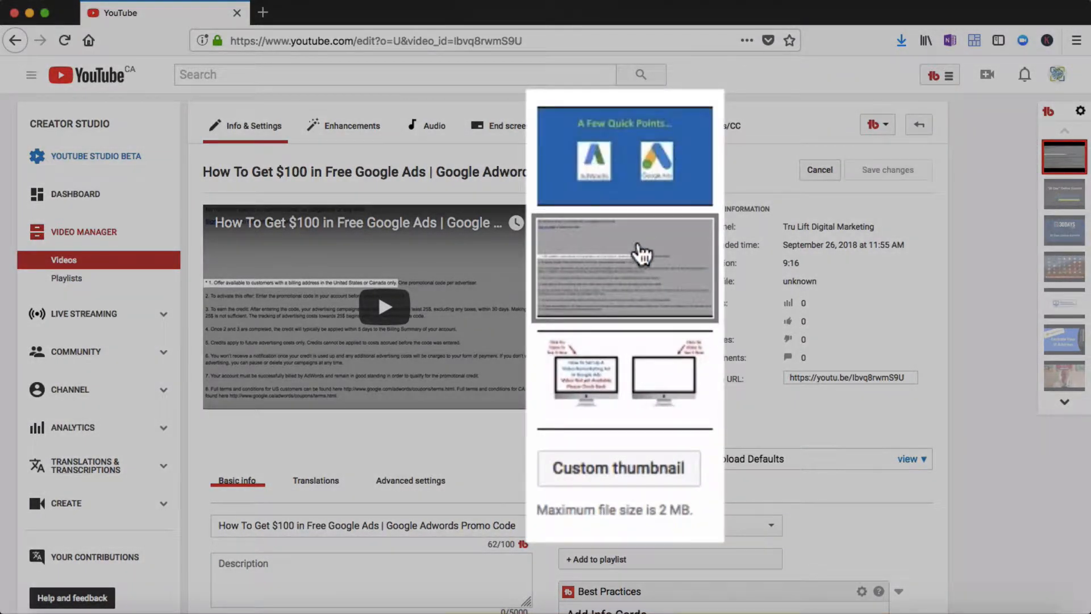
mouse_move(631, 353)
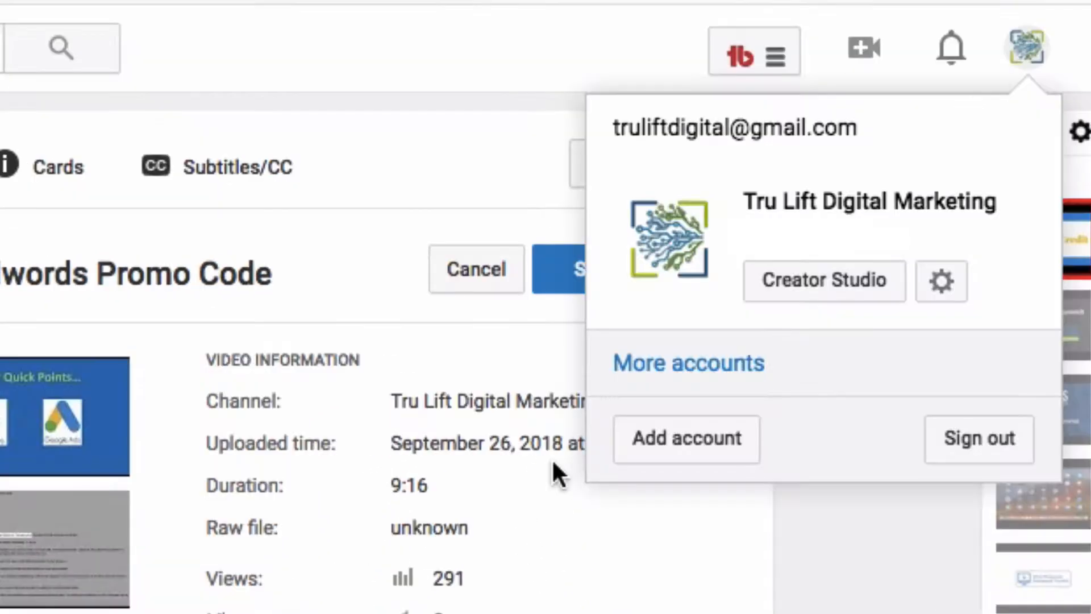
click(941, 286)
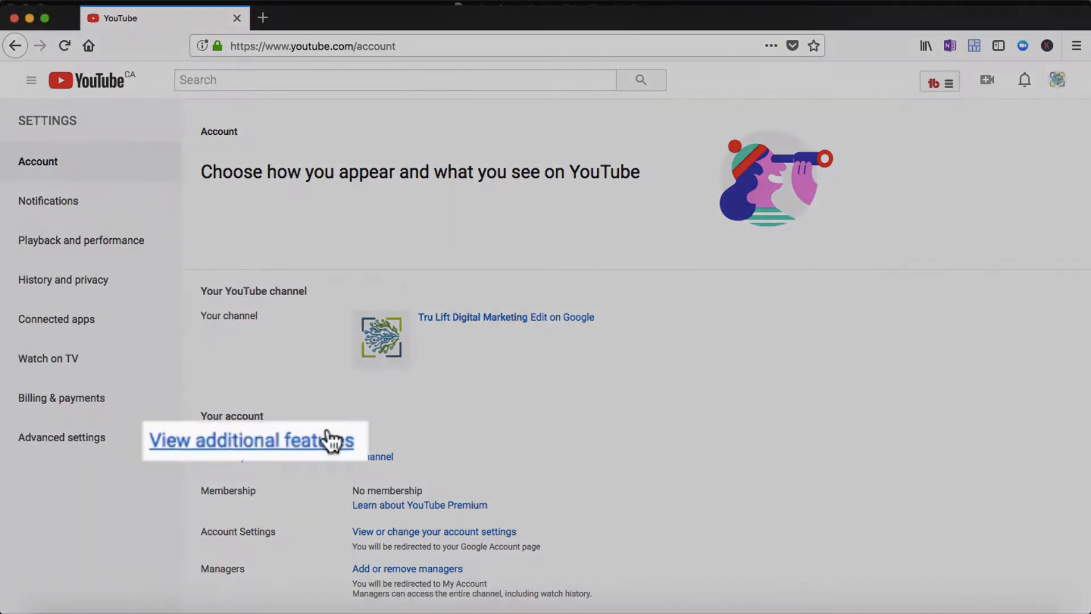
click(296, 441)
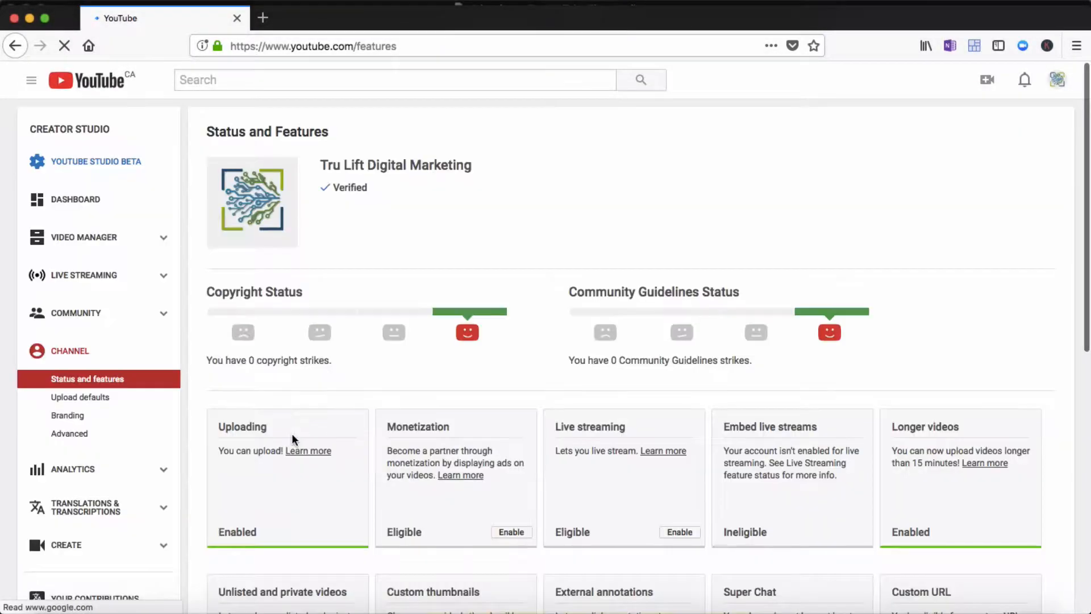
scroll(291, 435, down, 4)
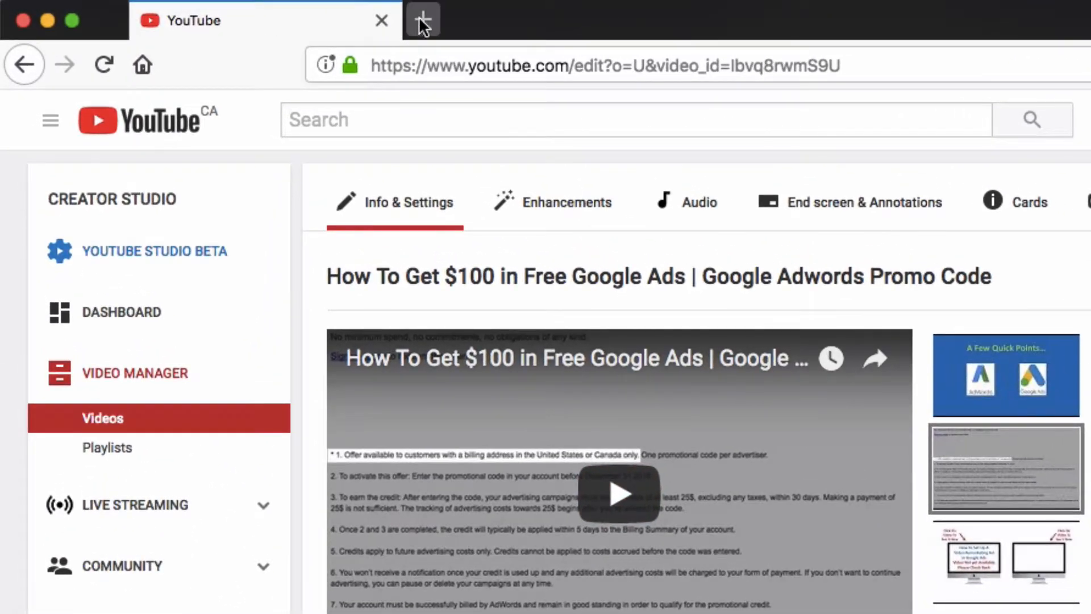
Open canva.com in a new browser tab
click(417, 20)
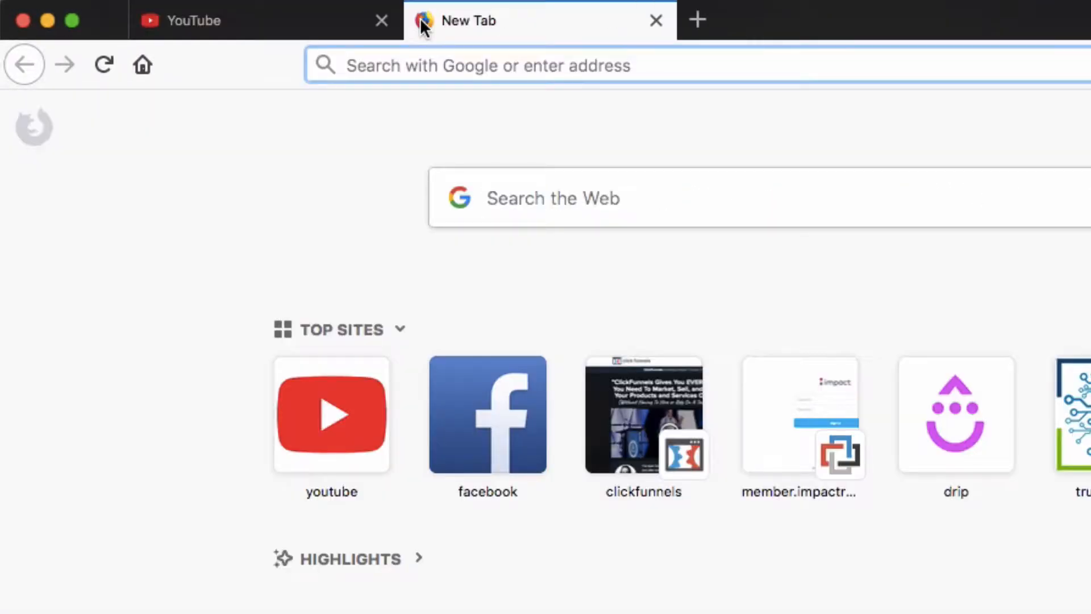
text(canva.com/)
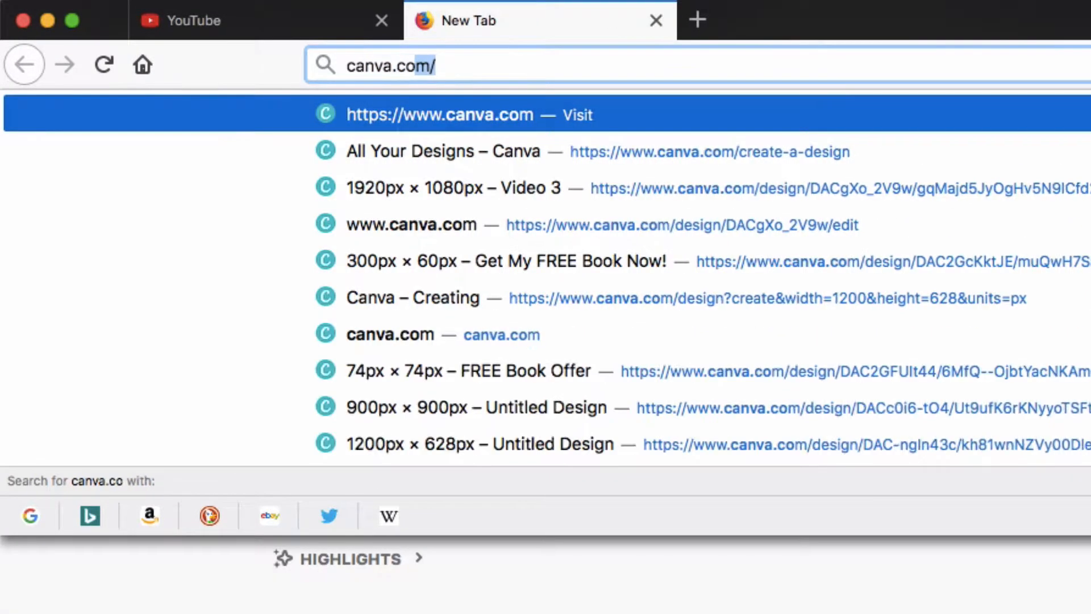
key(Return)
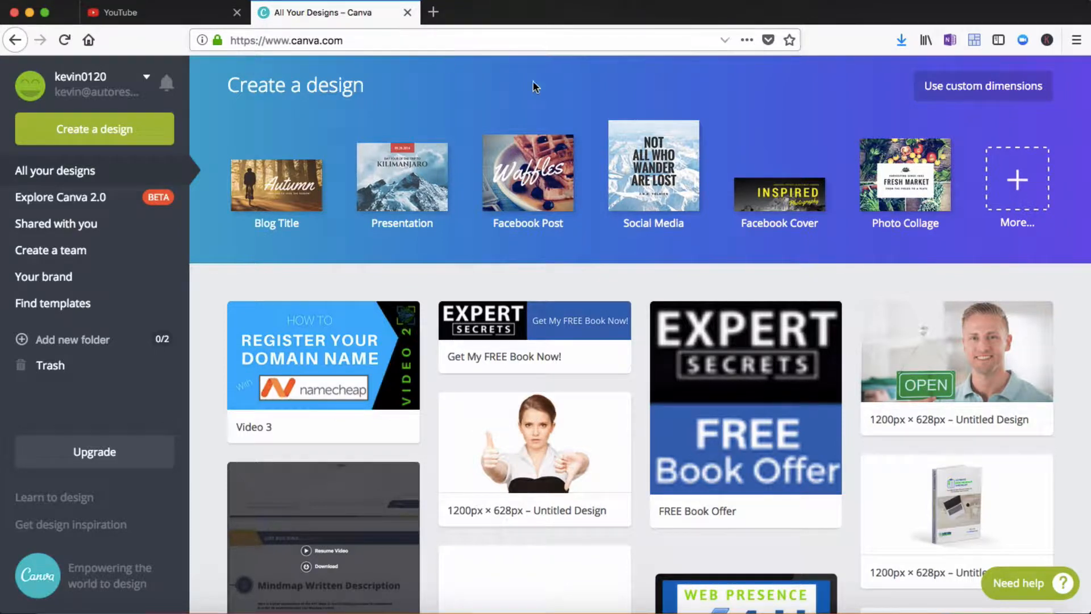
Browse the full list of design types in the Create a design gallery
click(1019, 181)
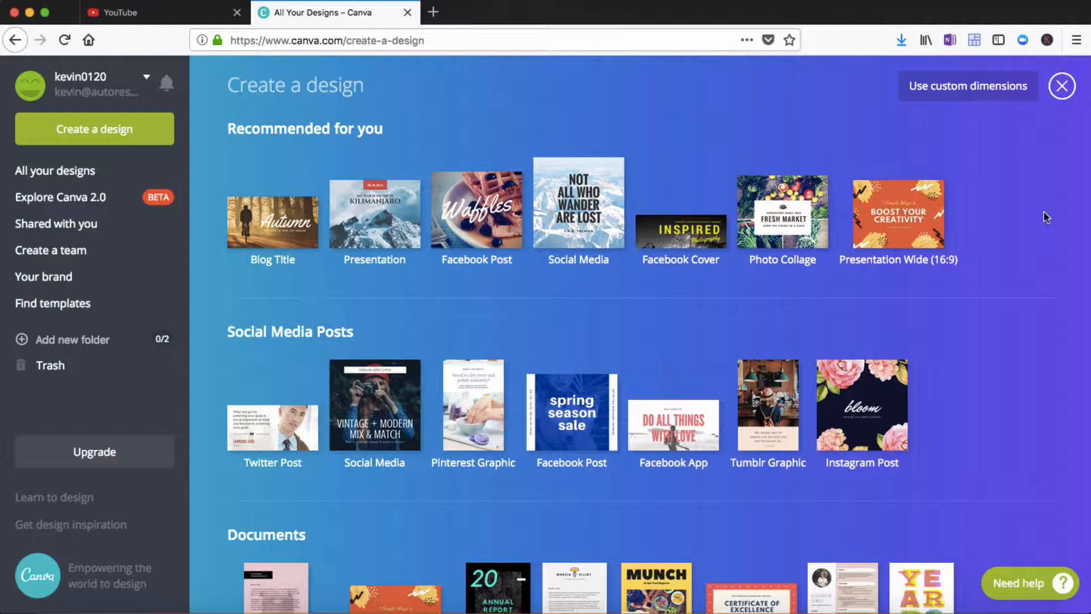
scroll(1026, 366, down, 3)
scroll(1025, 366, down, 6)
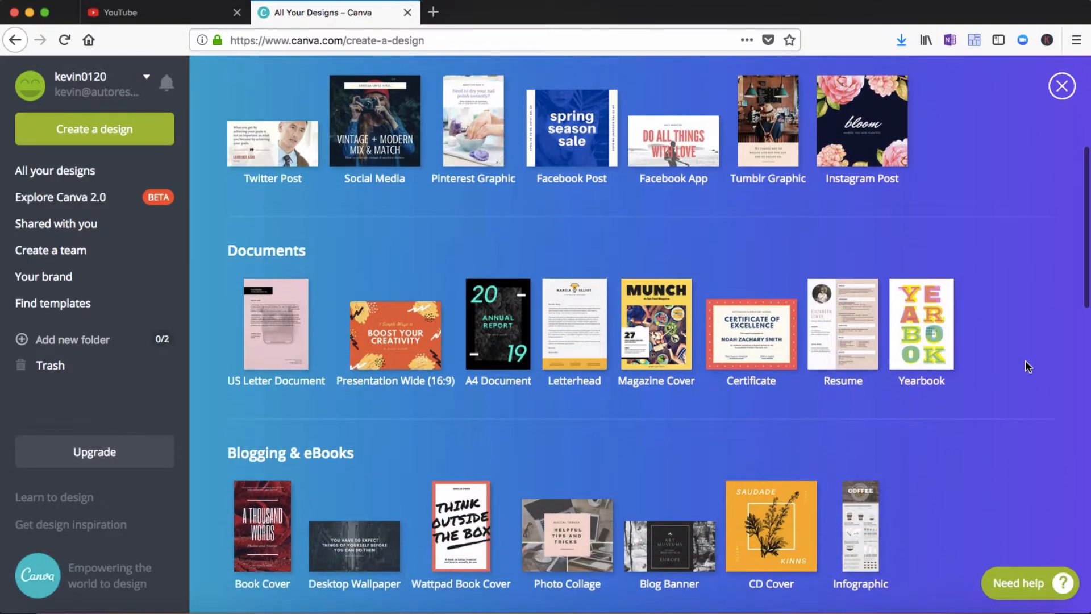
scroll(1026, 366, down, 2)
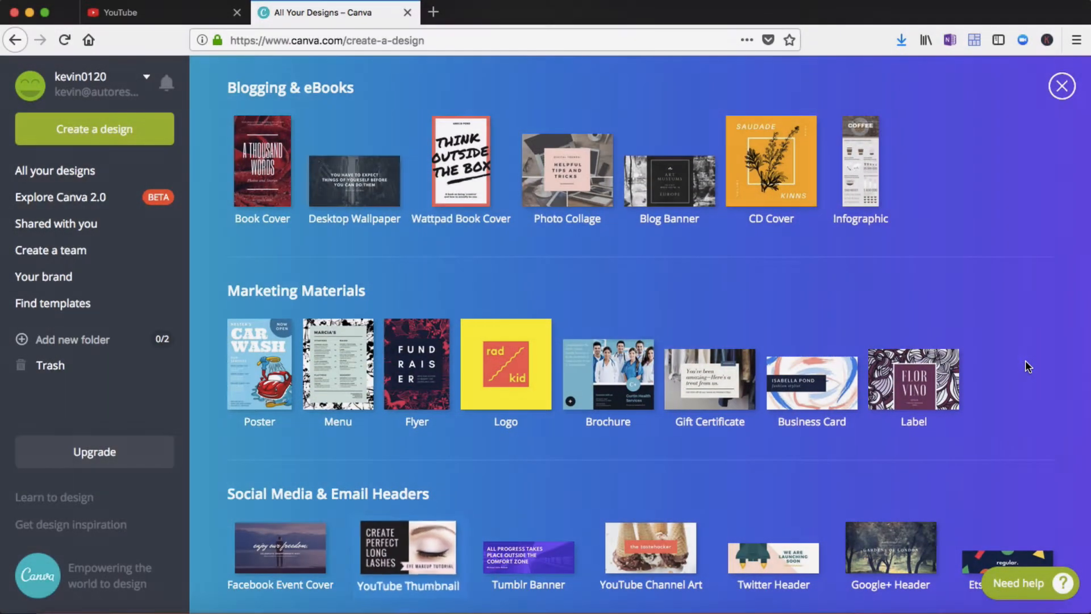
scroll(1026, 366, up, 11)
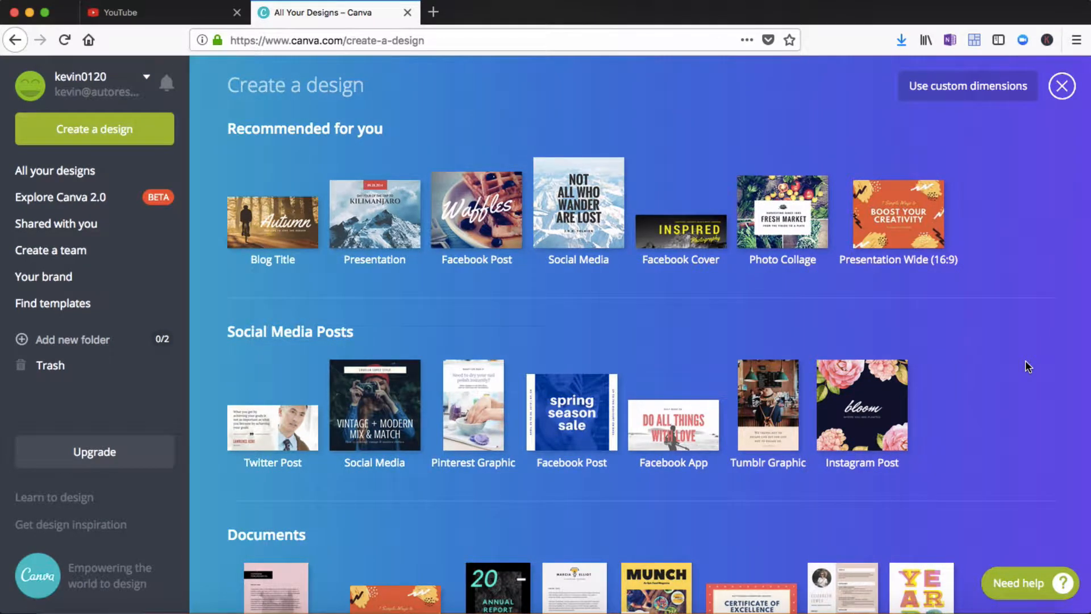
Enter custom dimensions of 1920 by 1080 px, then close the design picker without creating a design
click(975, 91)
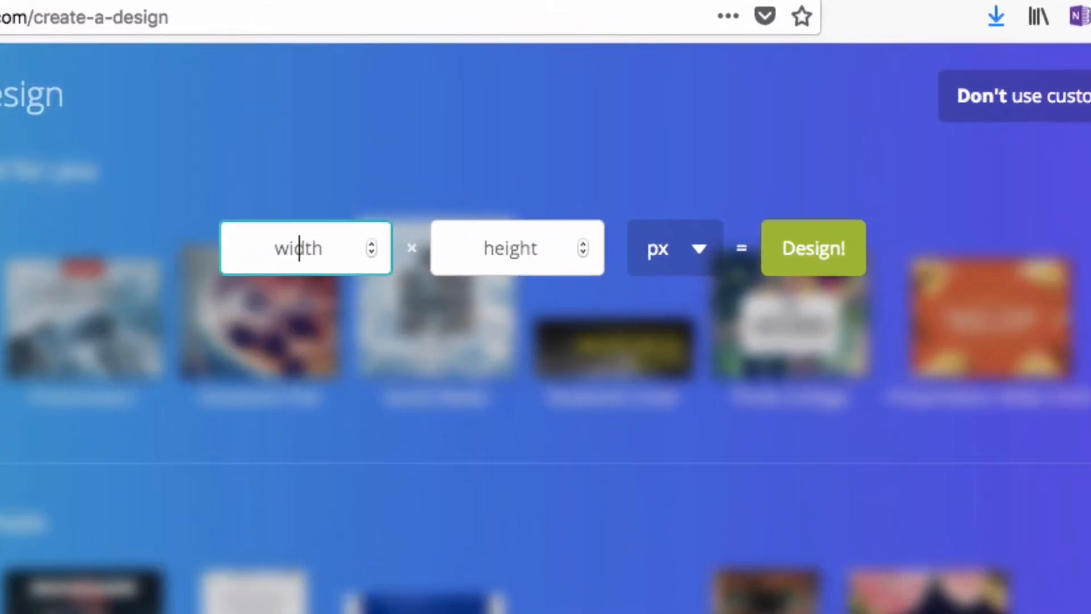
text(10)
key(BackSpace)
text(920)
key(Tab)
text(1080)
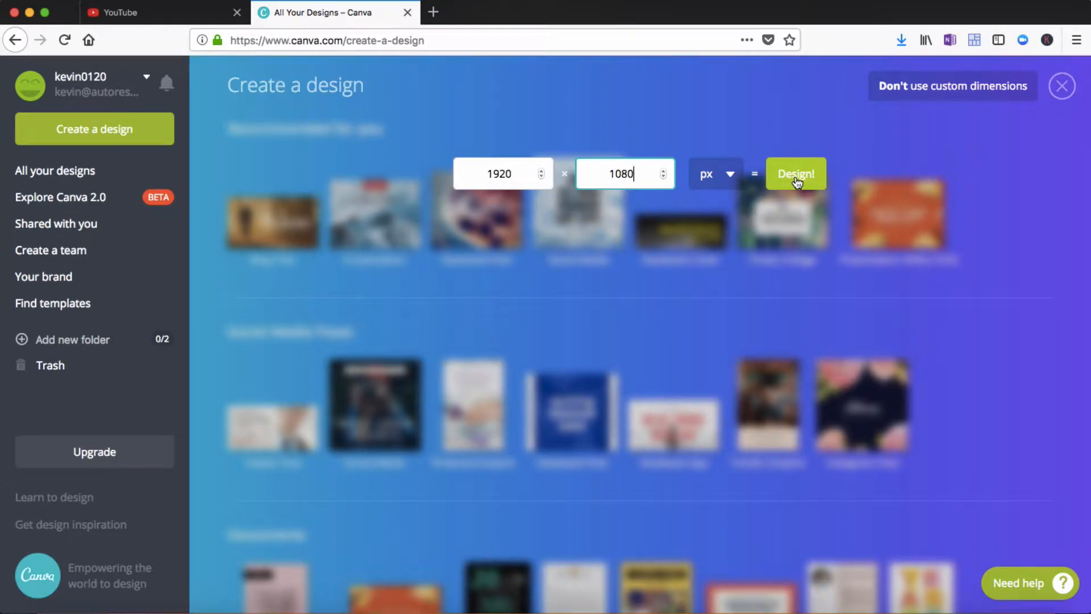
click(1062, 90)
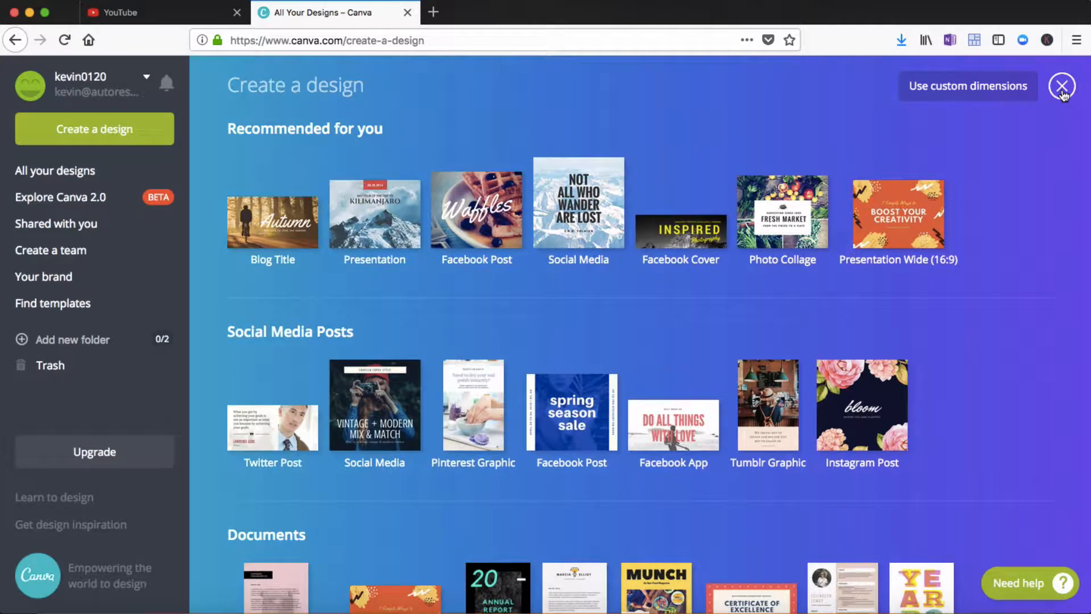
Open the Video 3 design from all your designs and add a new page after the last page
click(78, 172)
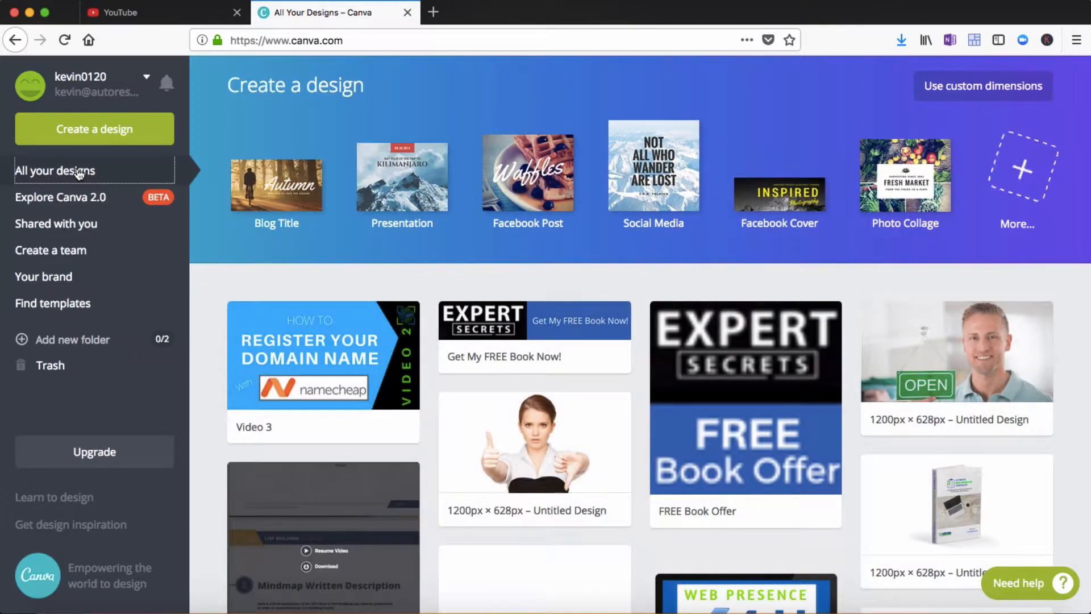
click(309, 339)
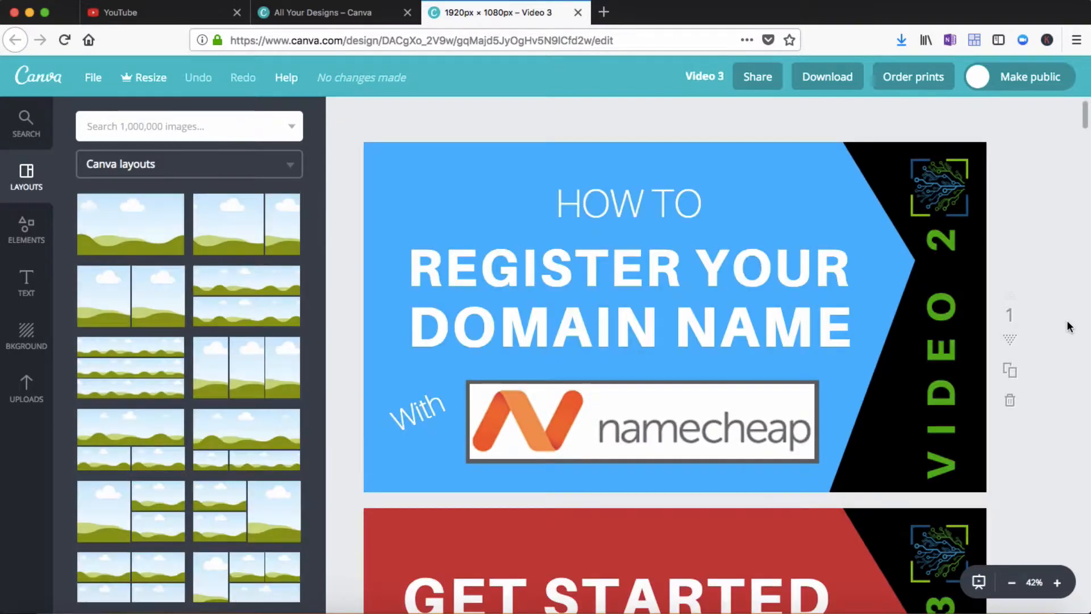
scroll(1070, 327, down, 6)
scroll(1070, 327, down, 20)
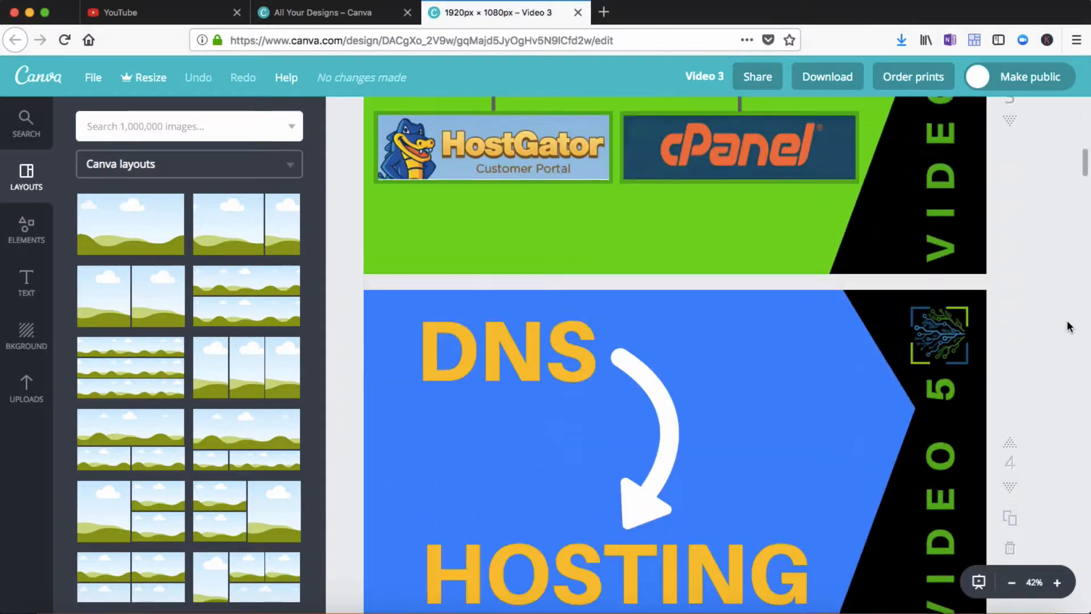
scroll(1069, 326, down, 20)
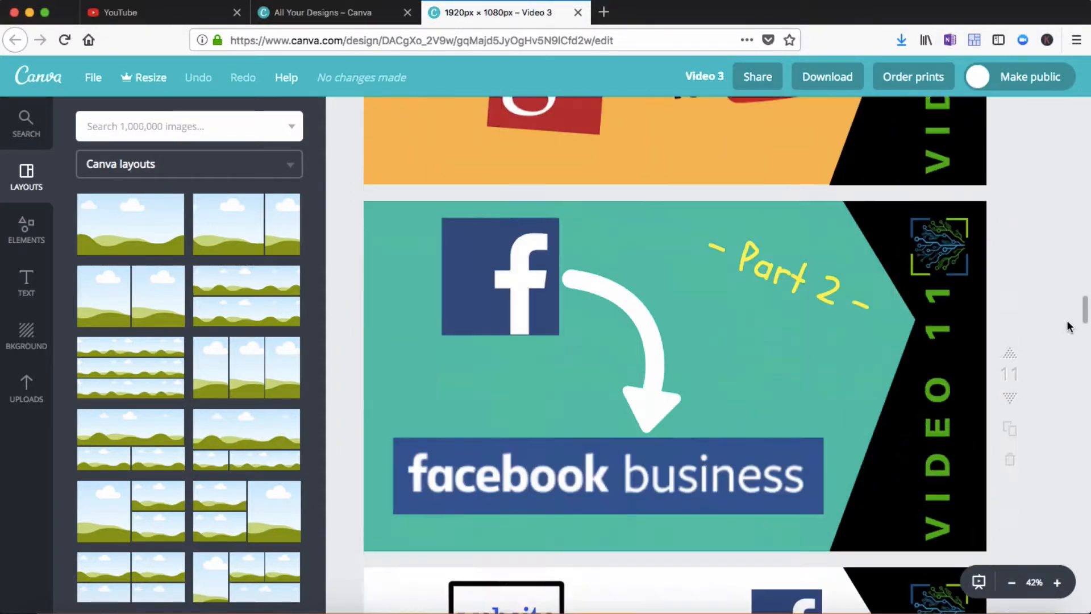
scroll(1068, 326, down, 15)
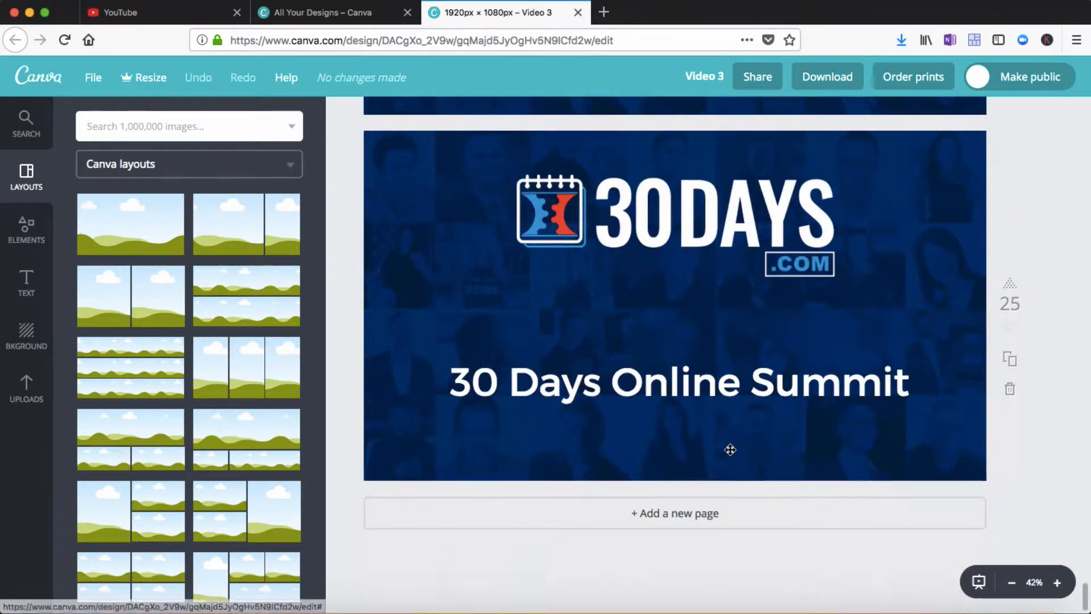
click(685, 514)
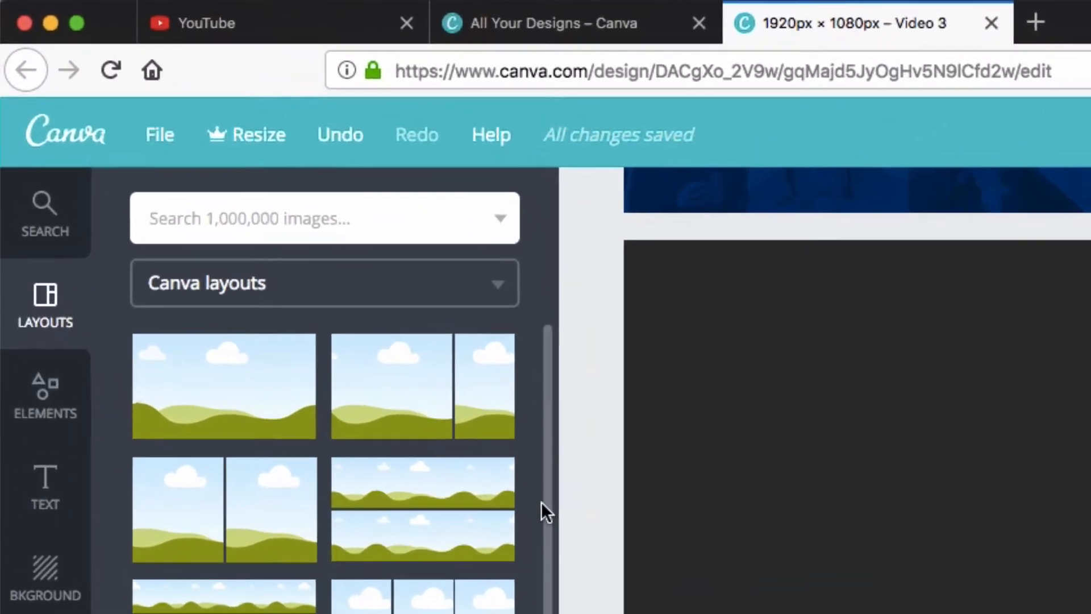
click(164, 137)
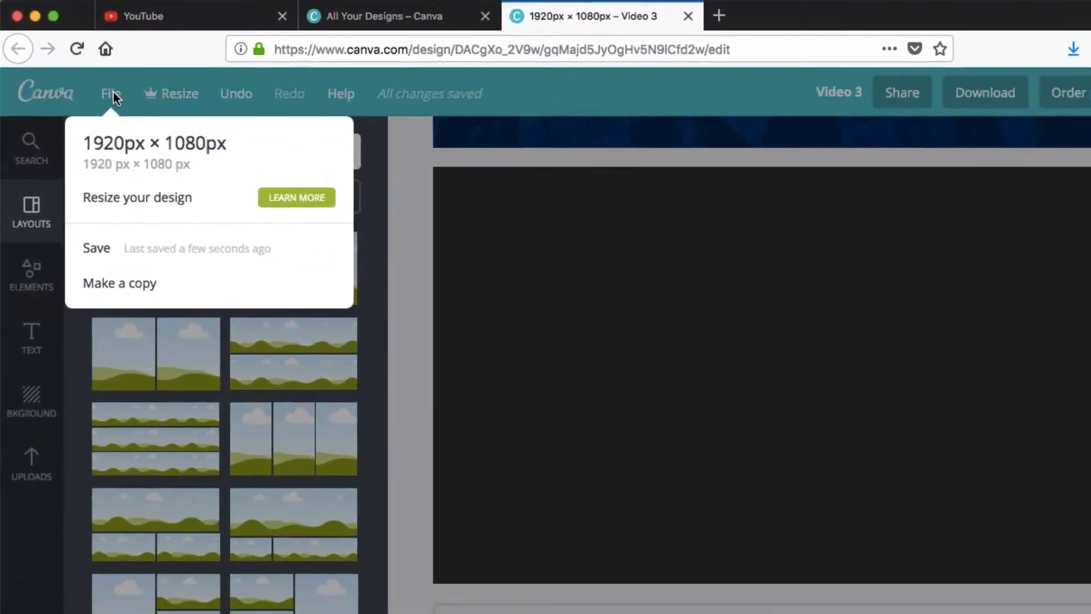
click(163, 134)
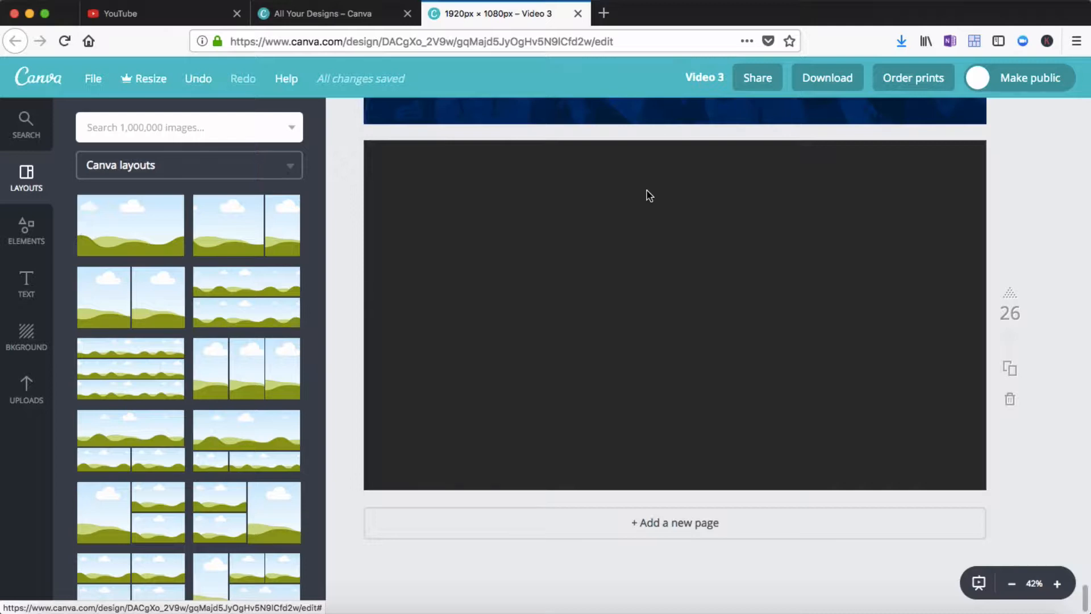
Search Google Images for "google ads image" in a new tab, then close that tab
click(603, 13)
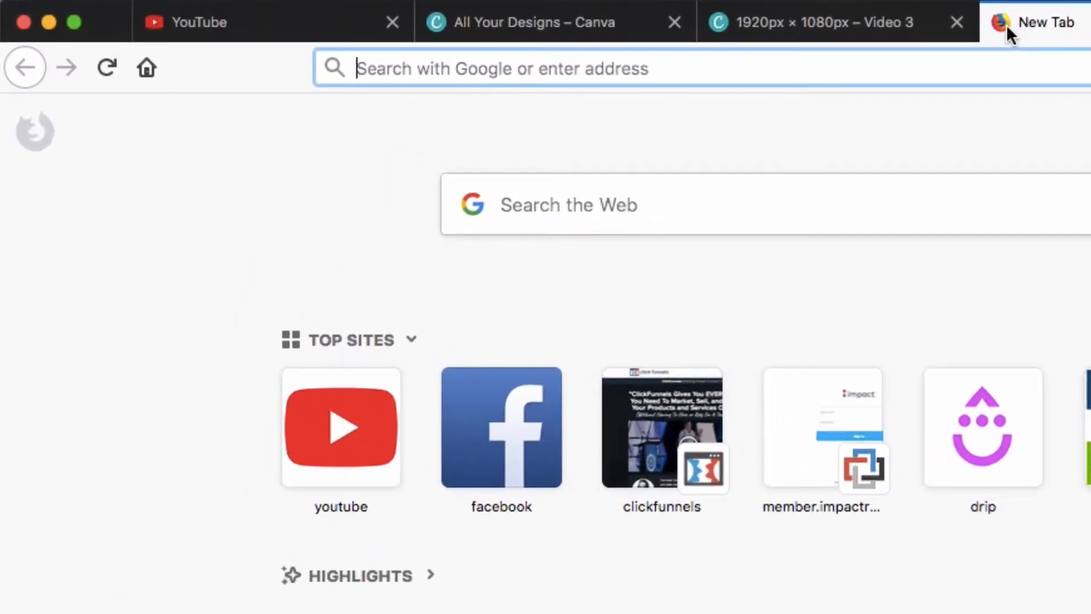
text(google a)
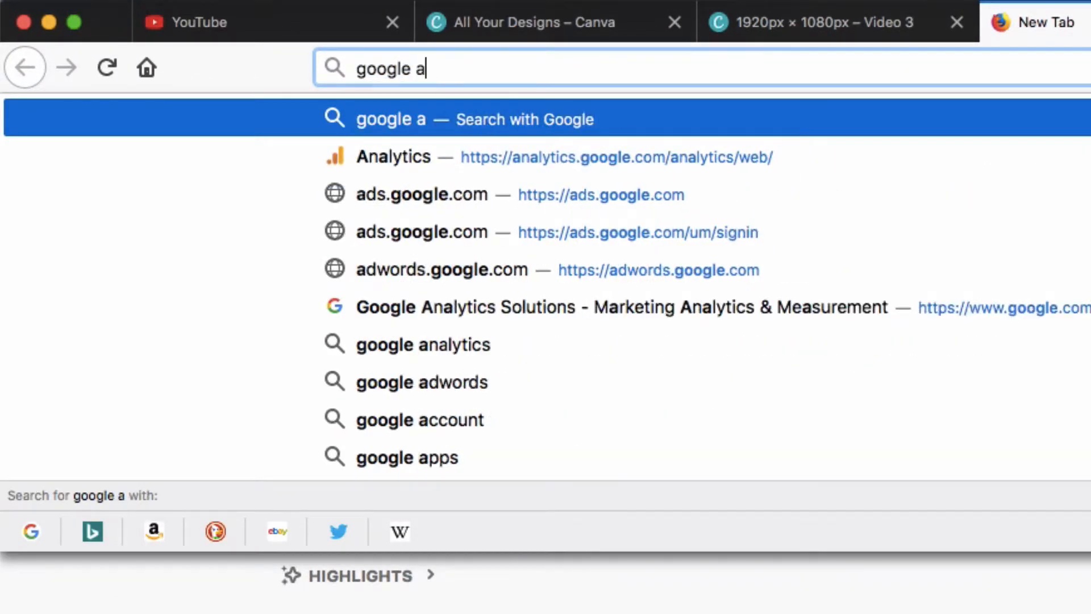
text(cs)
key(BackSpace)
key(BackSpace)
text(ds)
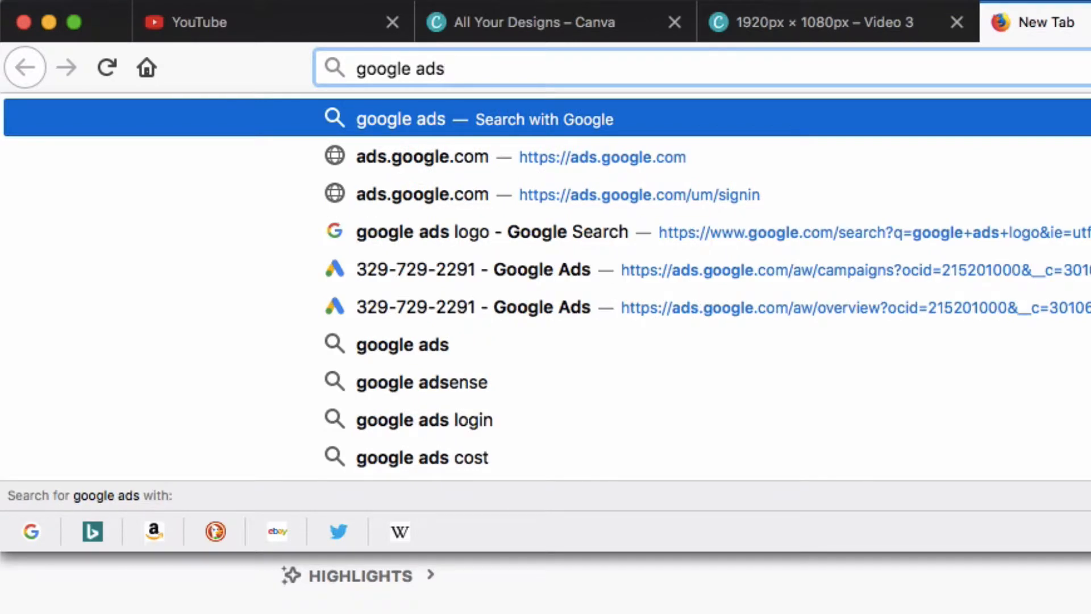
text( image)
key(Return)
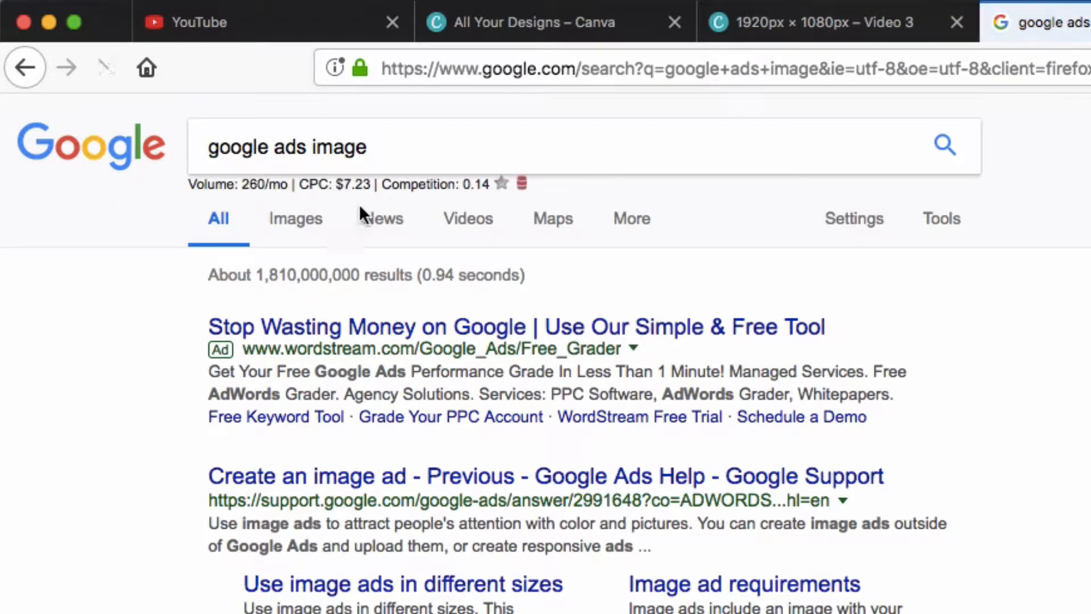
click(305, 219)
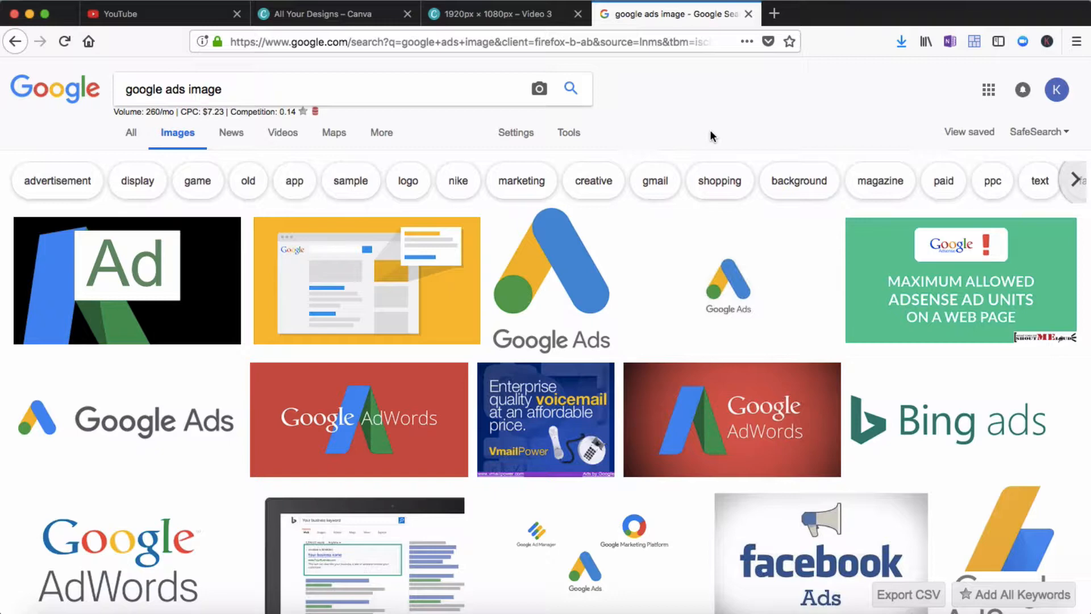
click(749, 14)
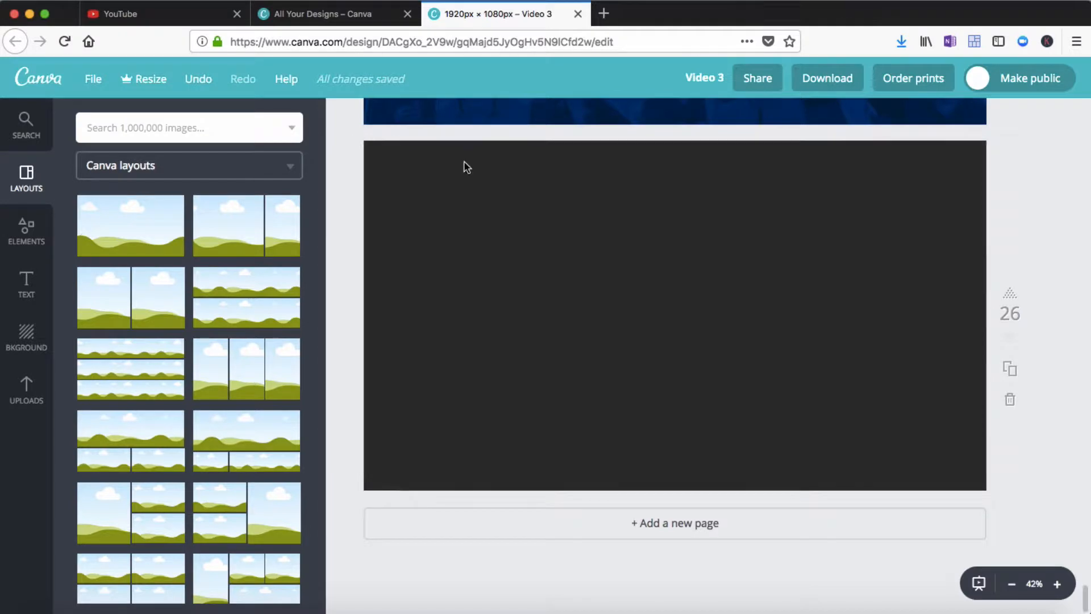
Upload Google Ads Logo Stacked copy.png from the Google Logos folder and place it on the new page
click(25, 392)
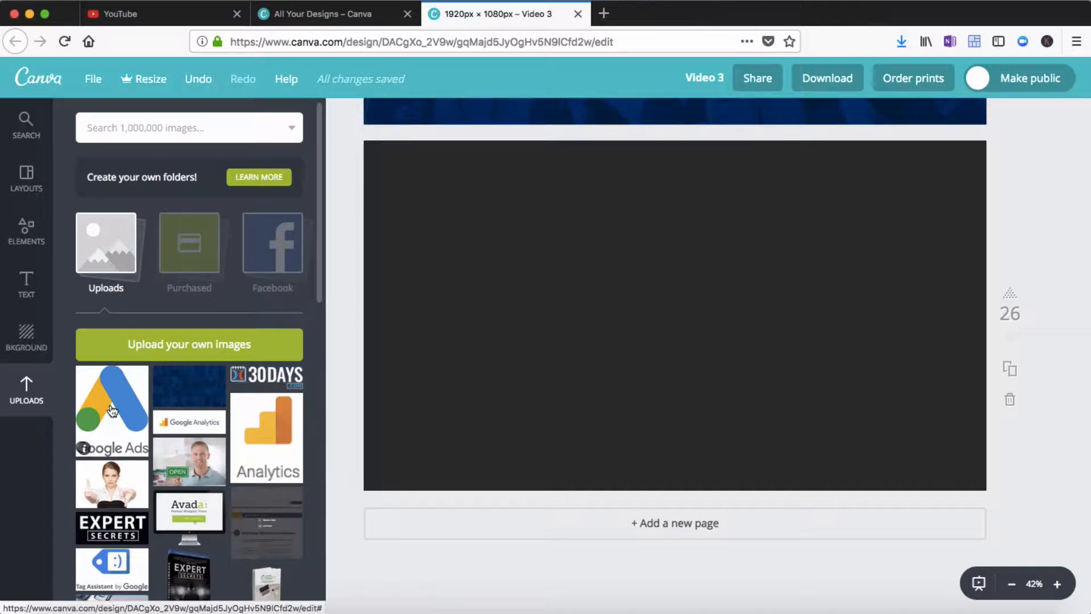
click(175, 345)
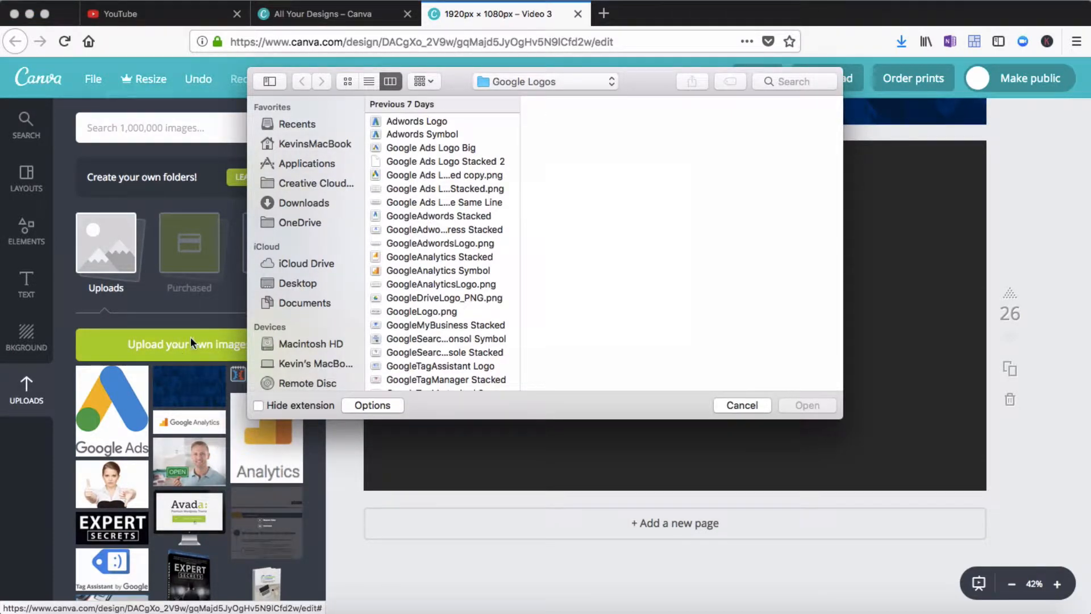
click(427, 121)
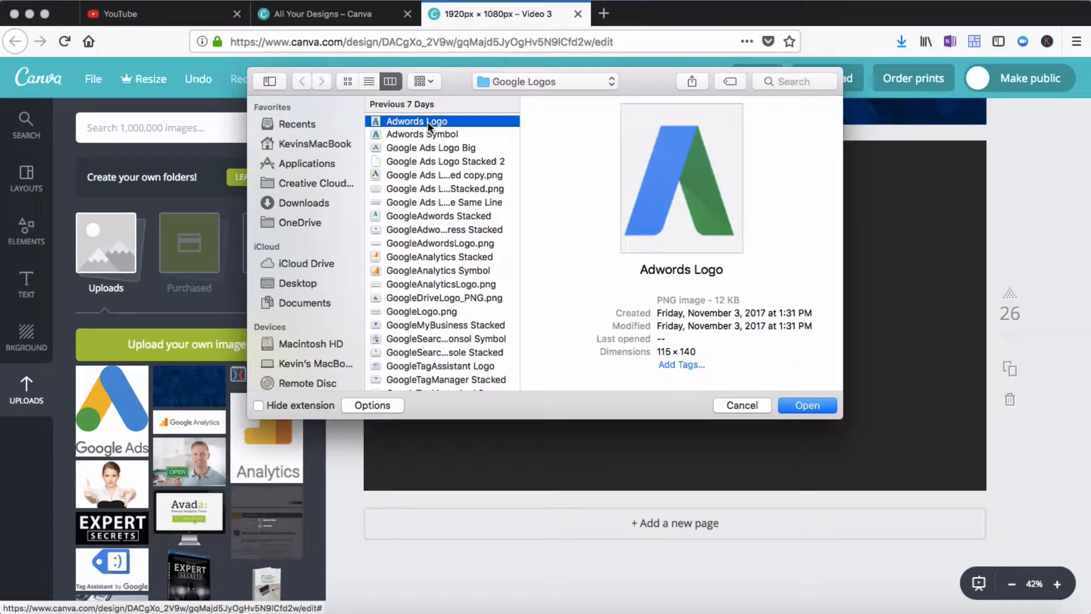
key(Down)
key(Down)
key(Down)
key(Down)
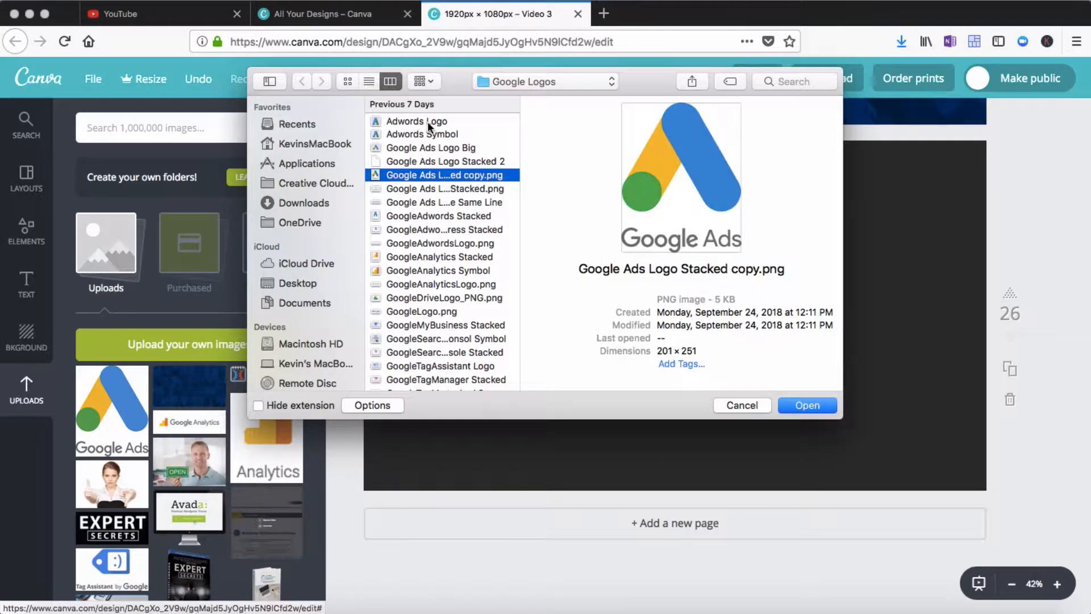
click(760, 406)
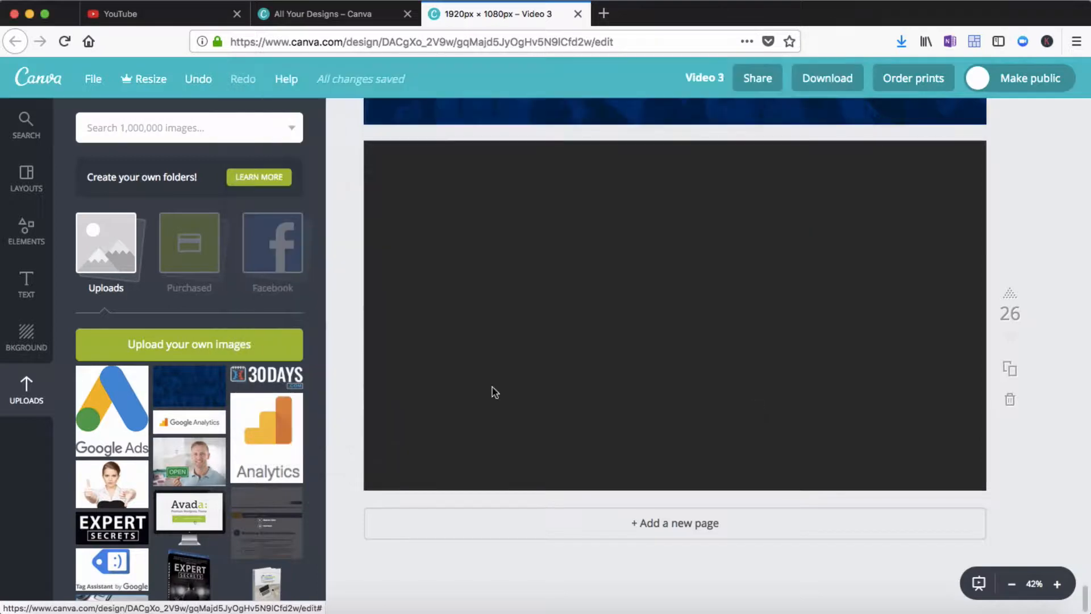
click(122, 419)
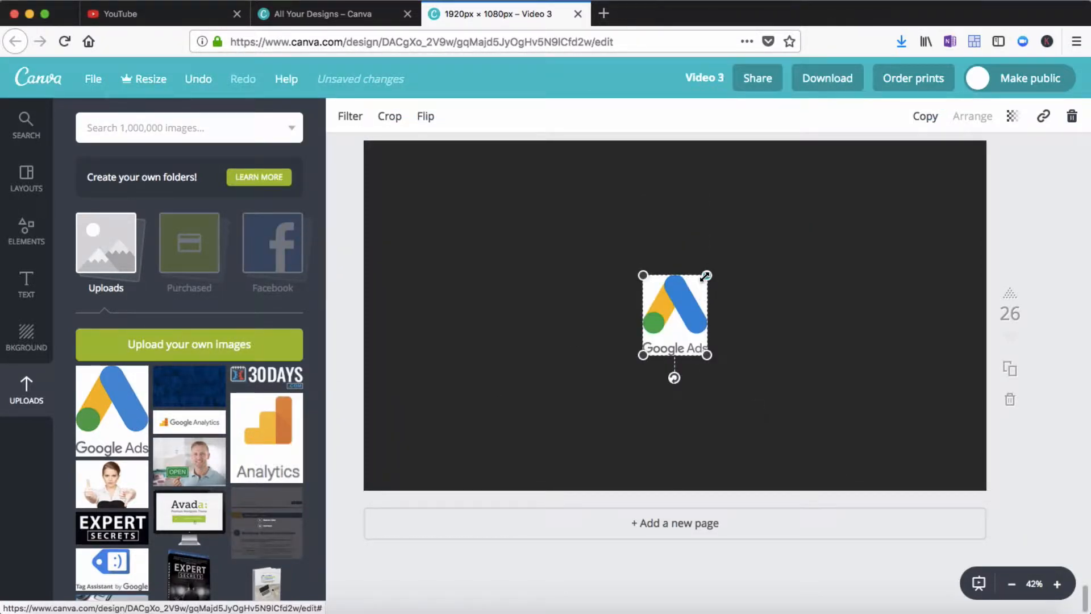
Enlarge the Google Ads logo and center it on the page
drag(706, 277, 810, 216)
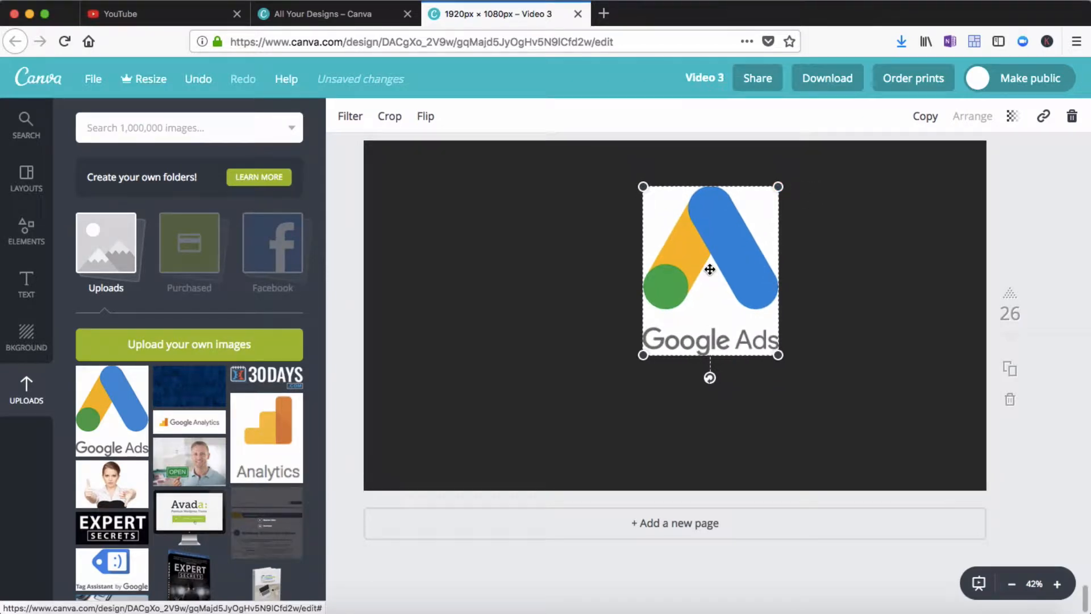
drag(710, 271, 672, 316)
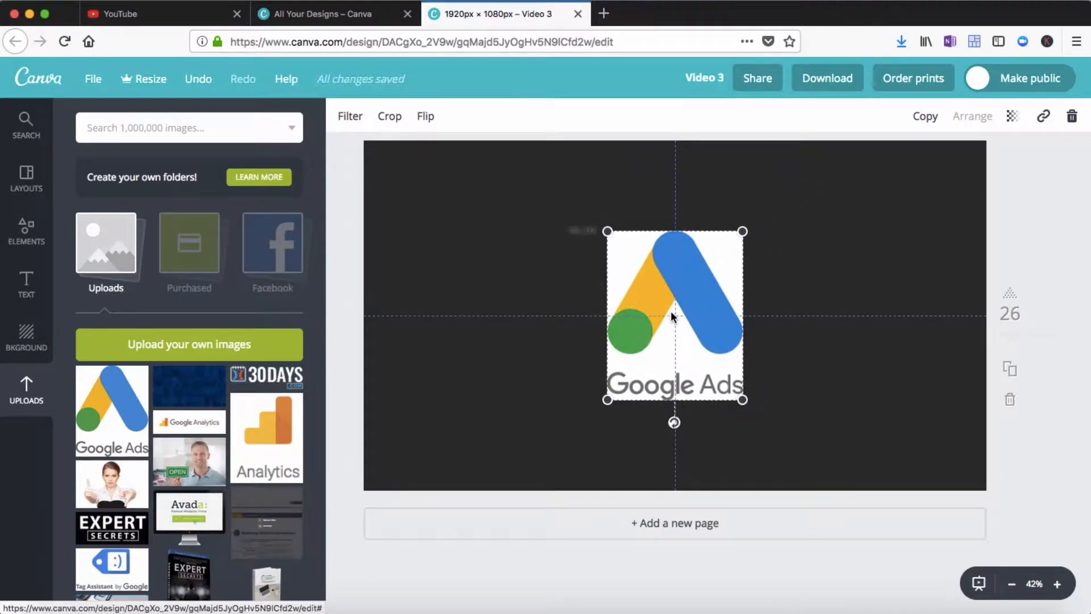
drag(671, 312, 671, 312)
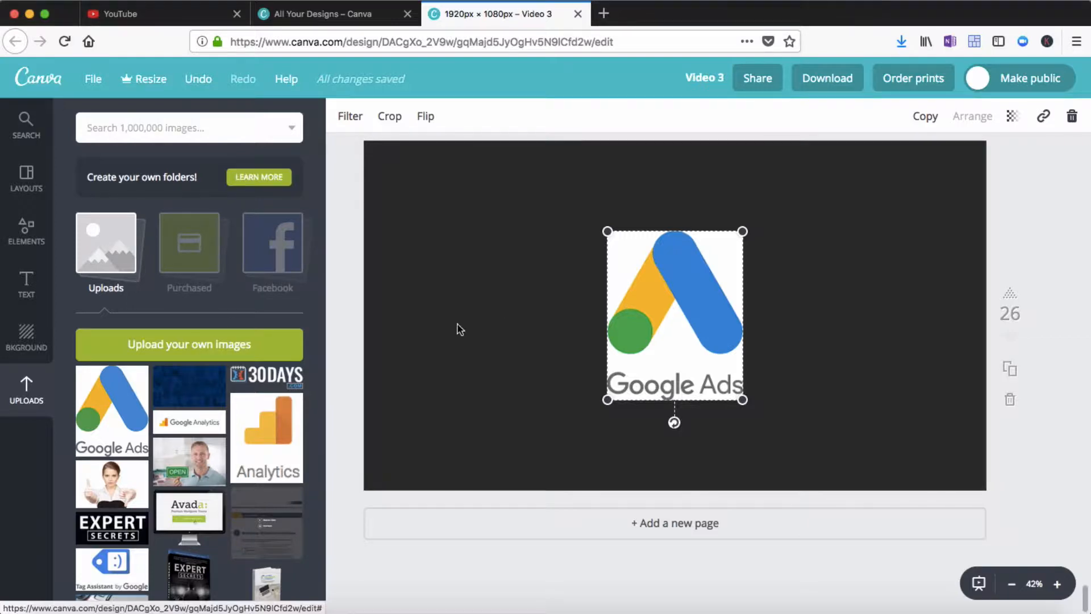
Add a heading, move it to the left of the logo and change its text to $100
click(30, 286)
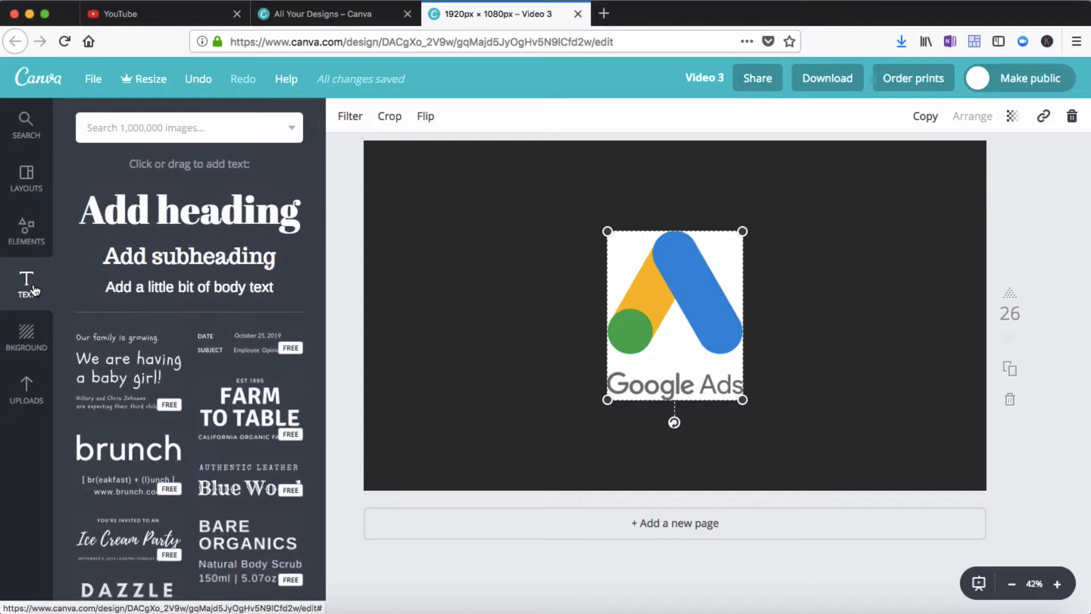
click(191, 220)
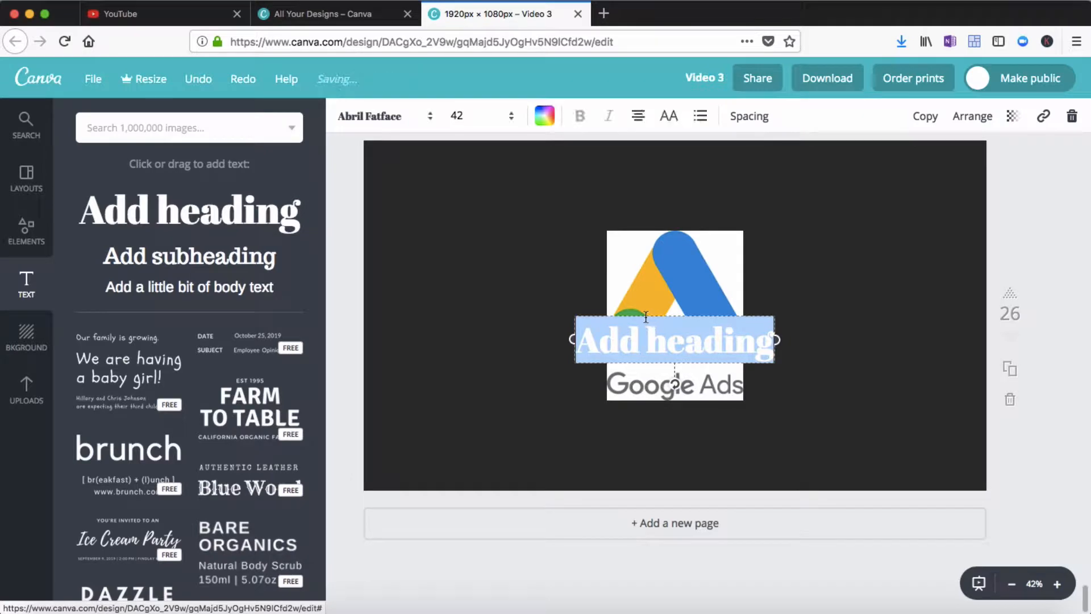
drag(643, 314, 472, 279)
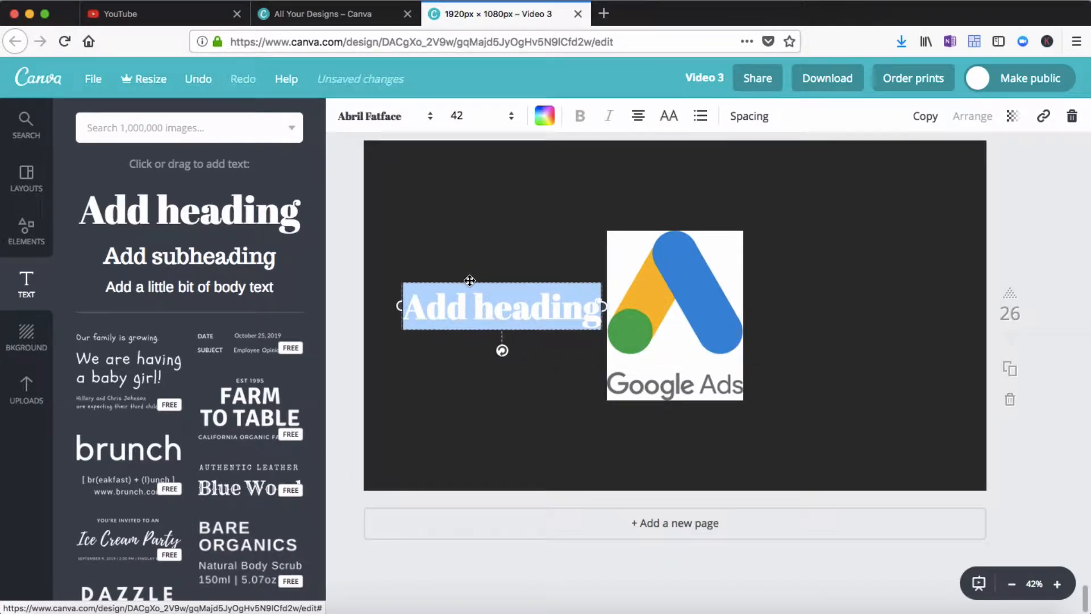
click(454, 307)
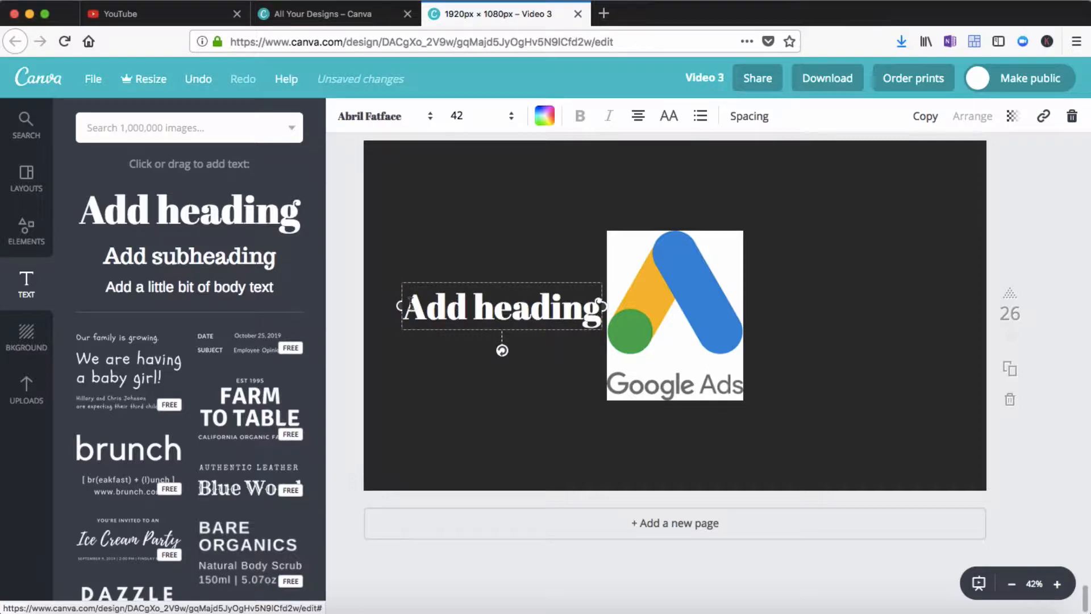
drag(409, 306, 602, 306)
text($)
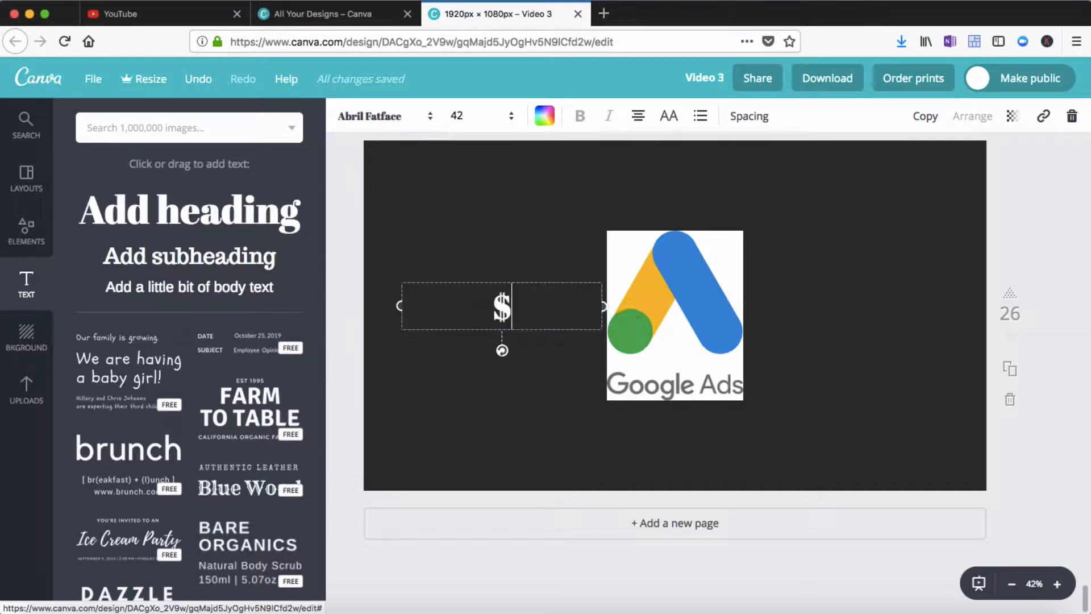
text(100)
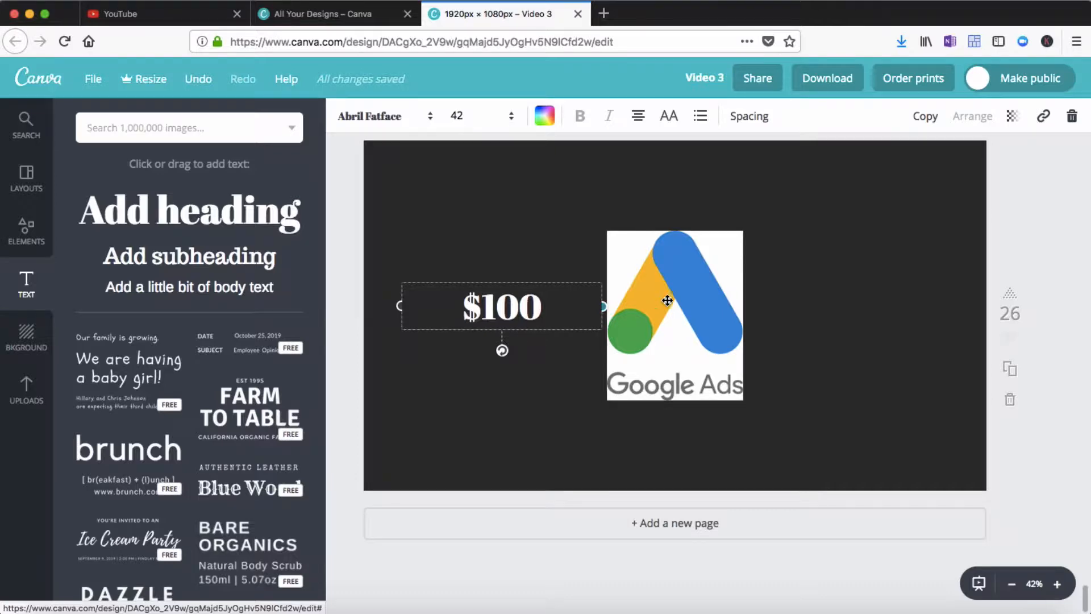
Add another heading to the right of the logo and change its text to Credit
click(142, 214)
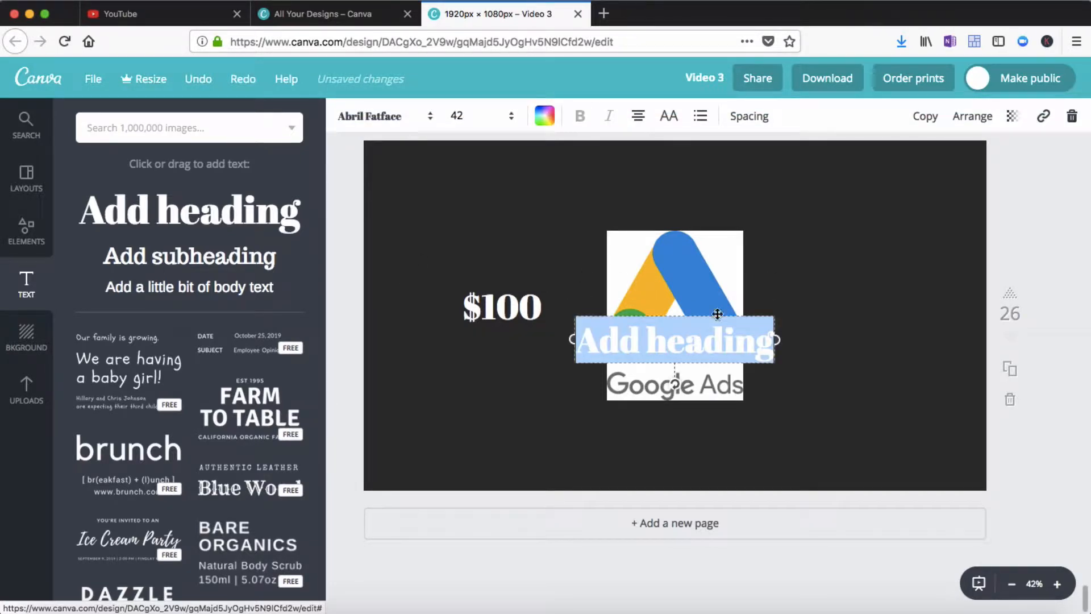
drag(717, 316, 906, 274)
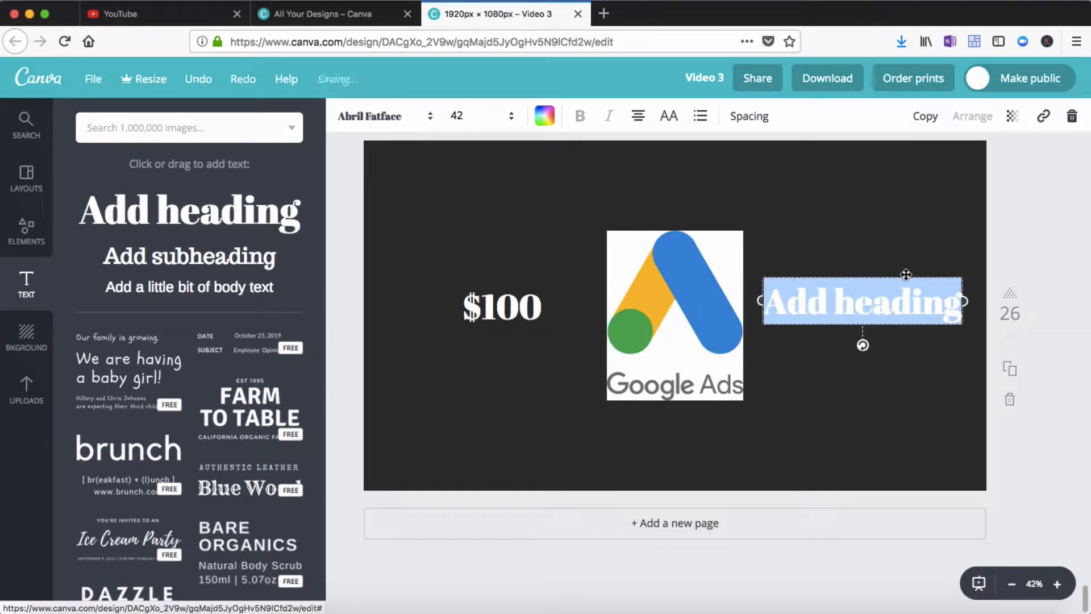
click(833, 300)
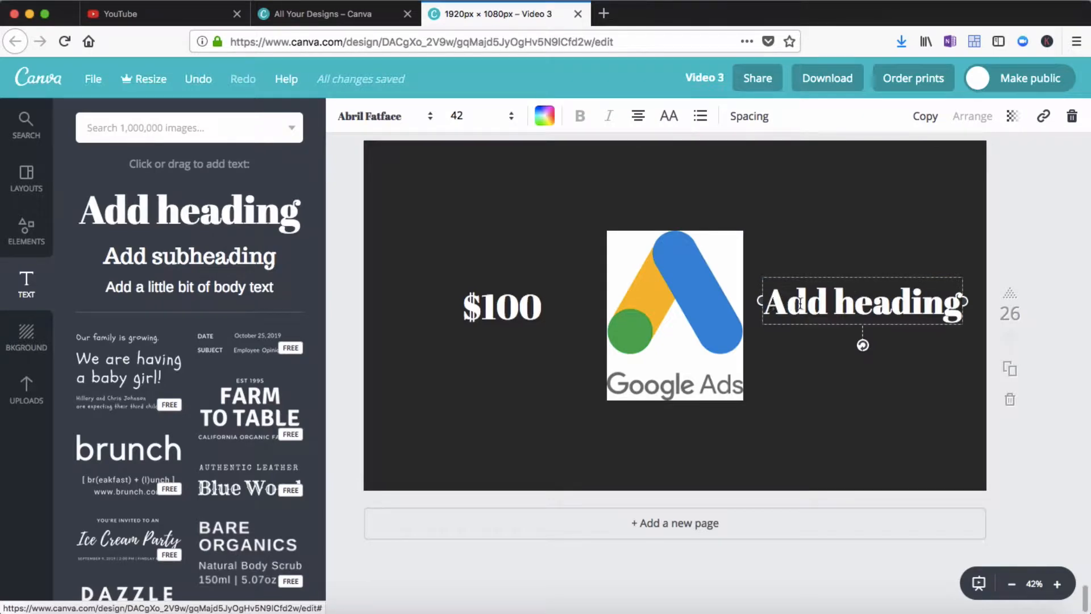
drag(766, 302, 962, 298)
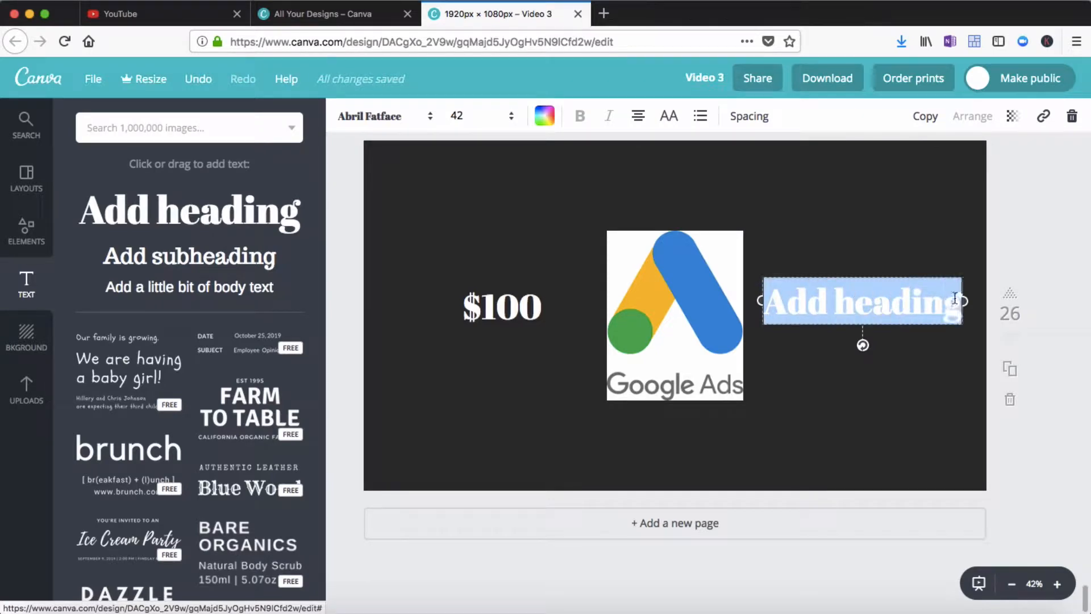
text(Credit)
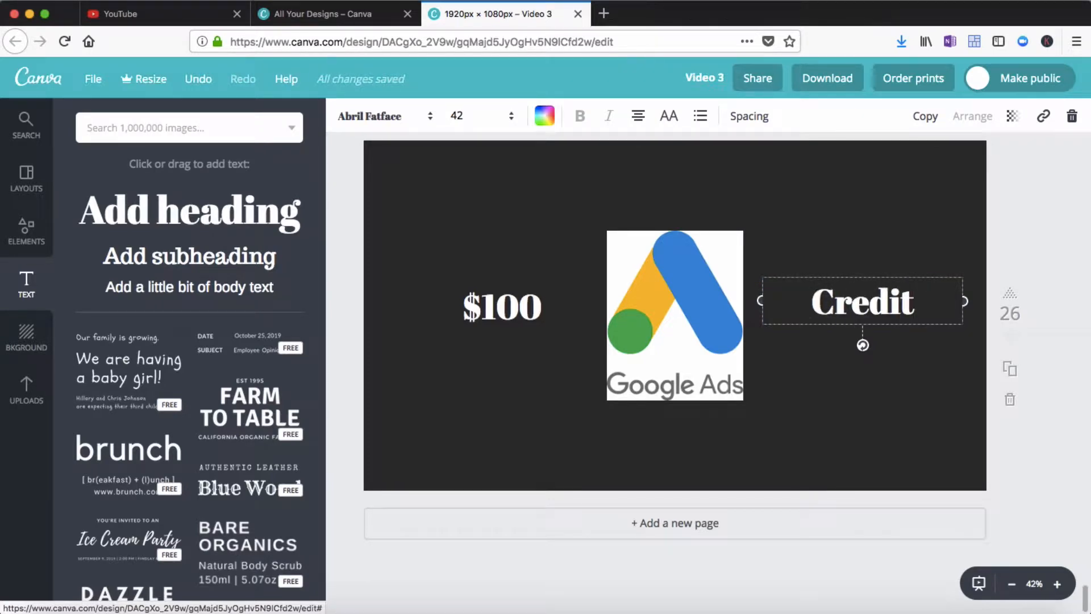
Add a third heading above the logo and change its text to Get Your
click(917, 381)
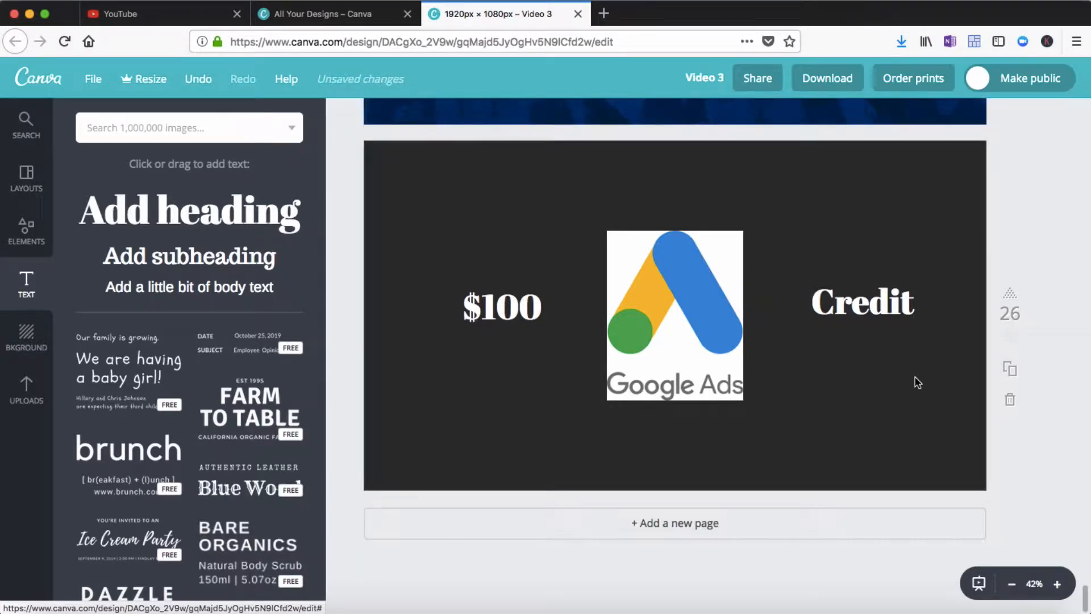
click(226, 216)
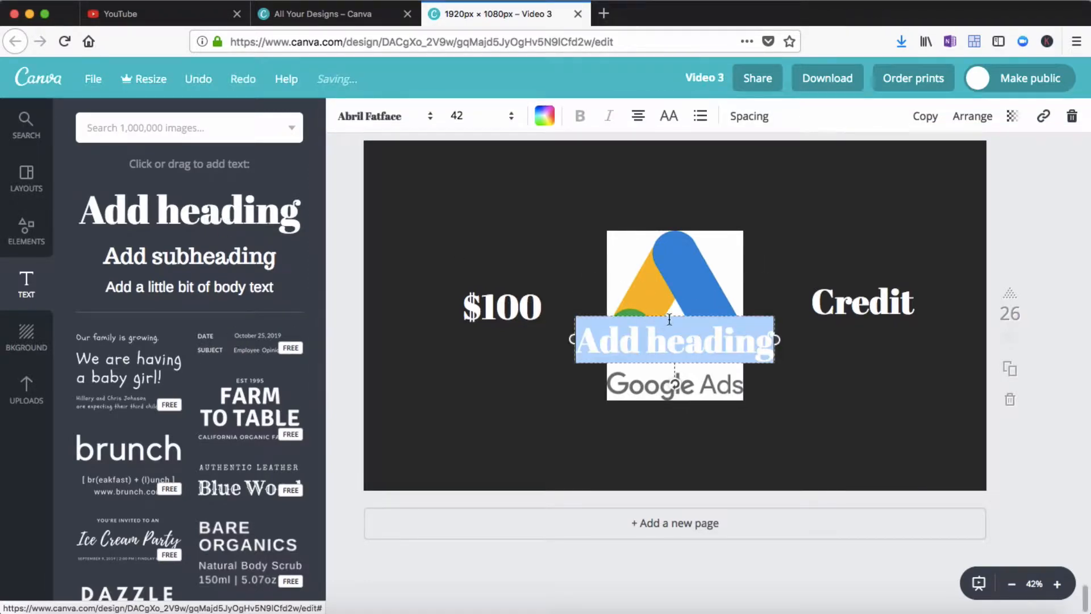
drag(672, 307, 671, 160)
click(596, 184)
drag(585, 185, 775, 183)
text(Get Y)
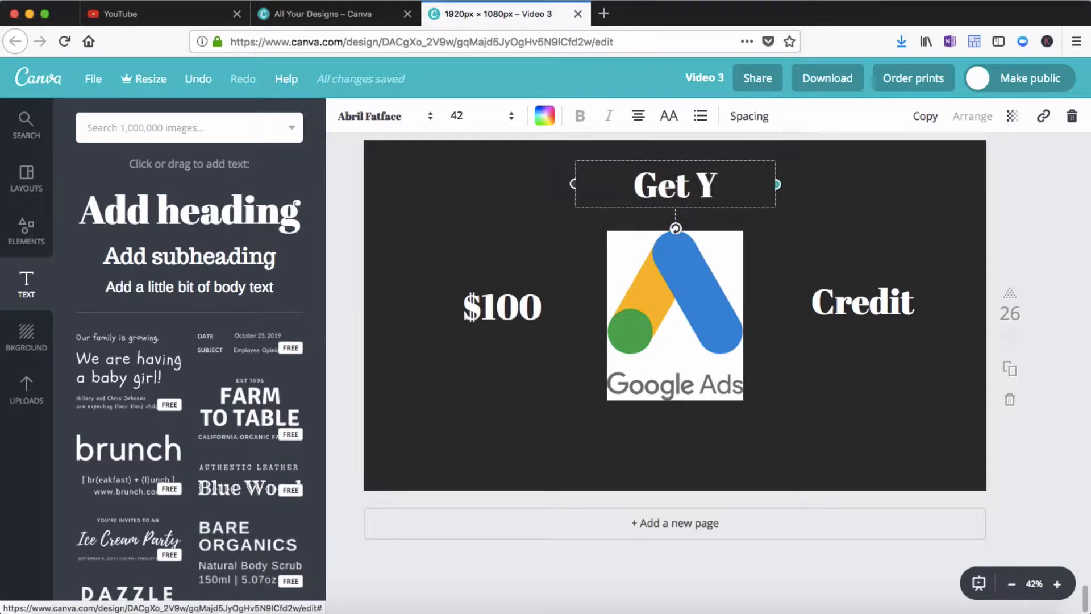
text(our)
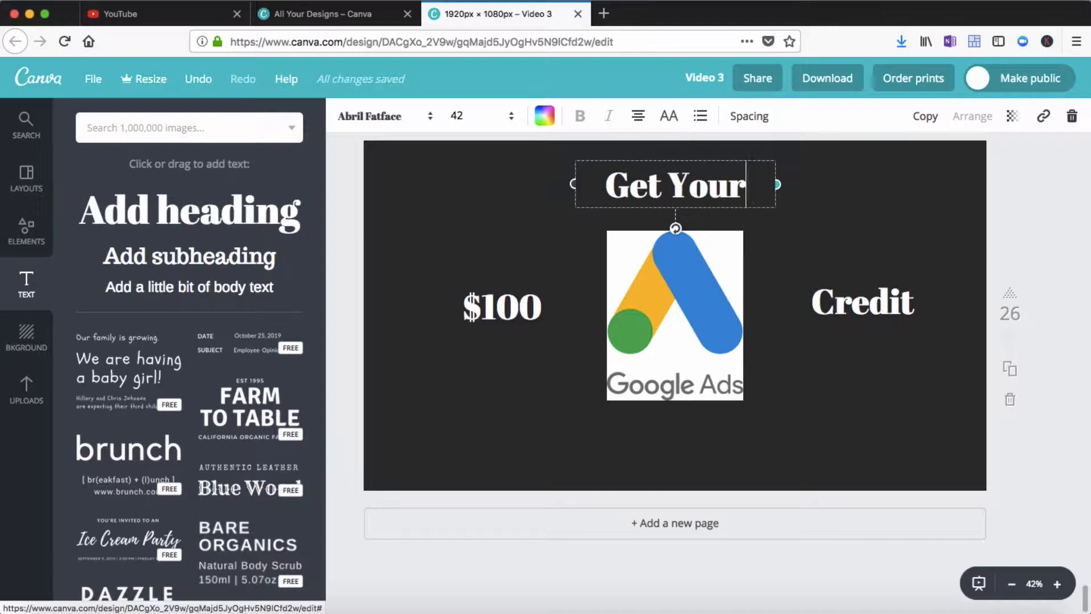
click(884, 221)
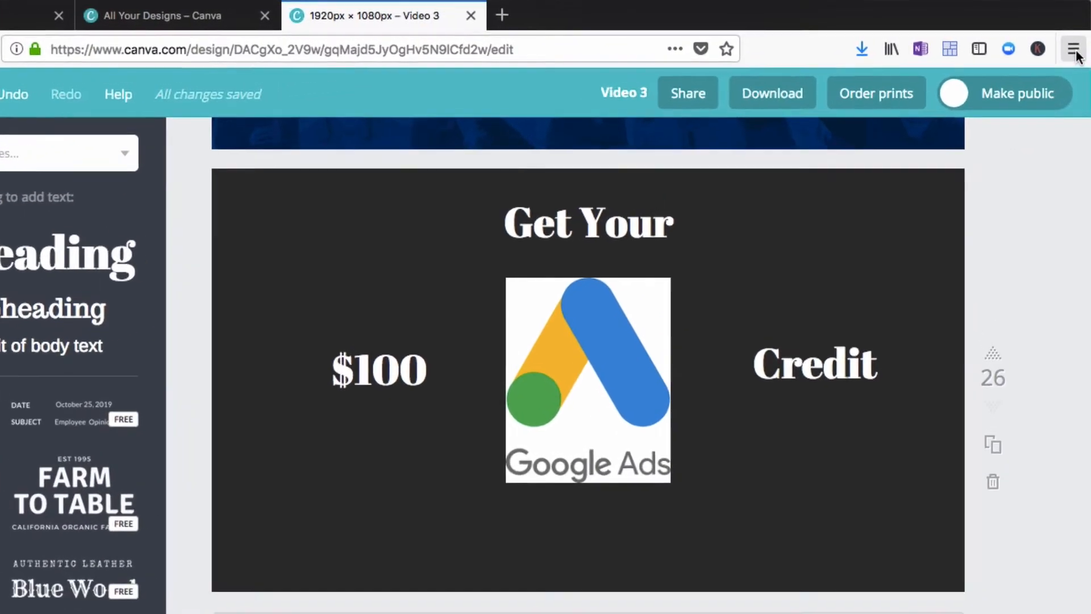
Use the browser's Eyedropper tool to copy the blue colour from the Google Ads logo
click(1076, 41)
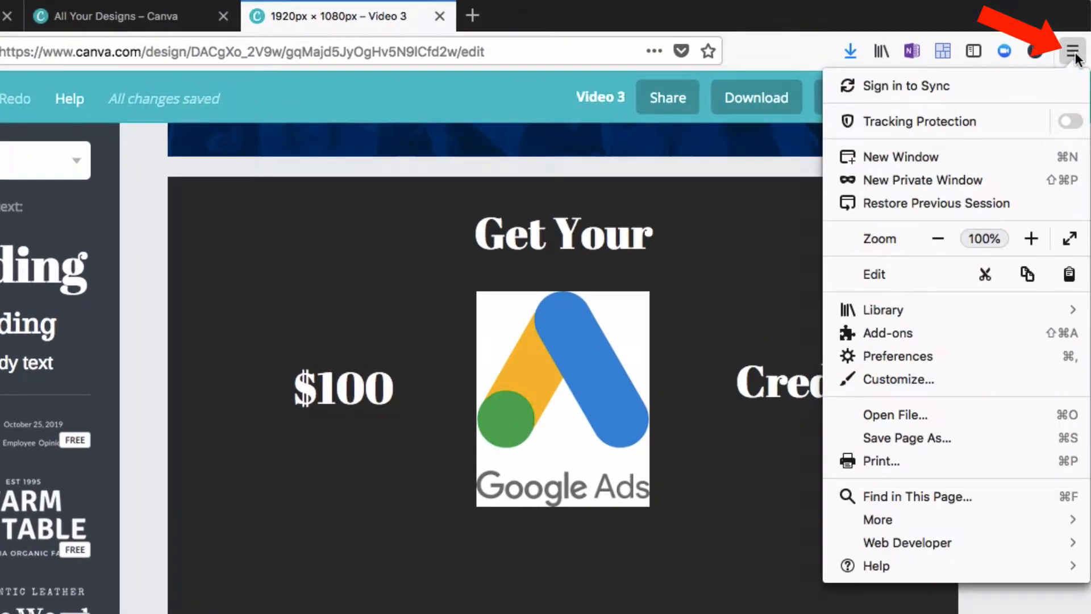
click(964, 543)
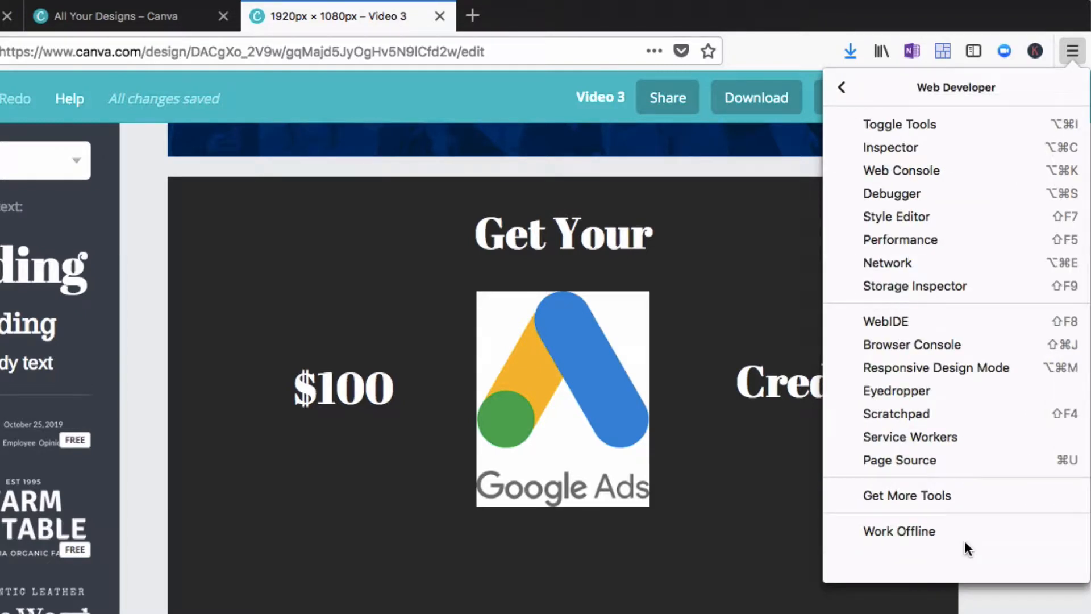
click(899, 391)
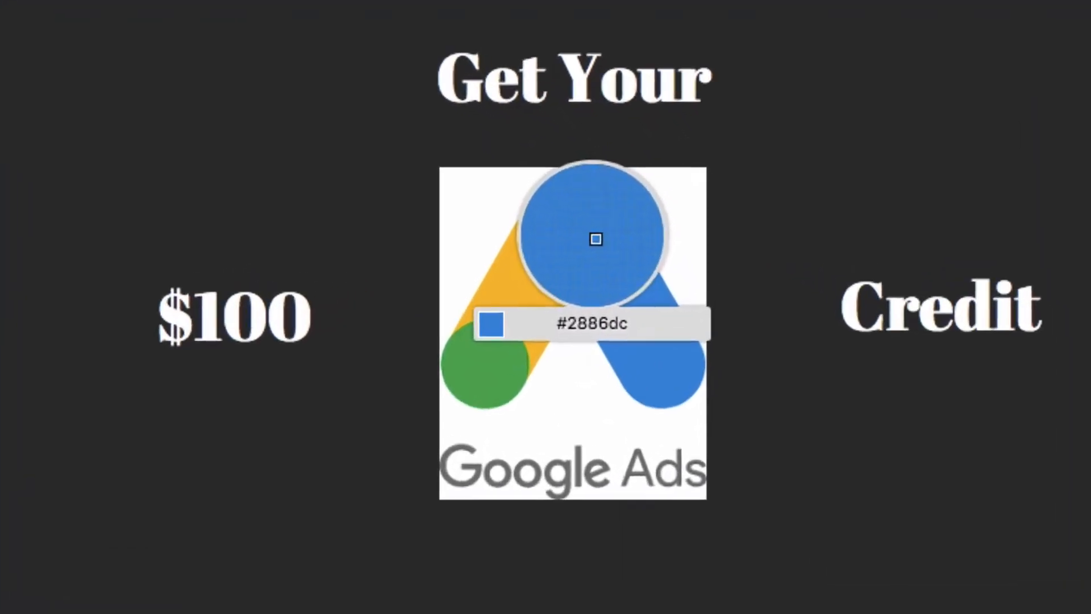
click(561, 228)
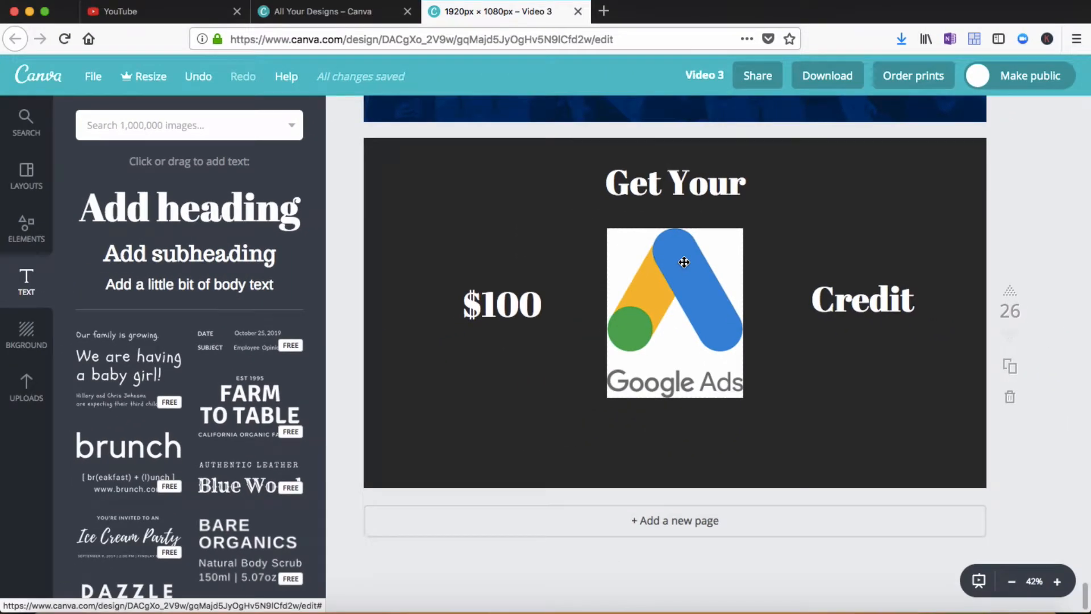
Switch to OneNote and paste the blue hex code #2886dc after Blue in the colour note
click(890, 609)
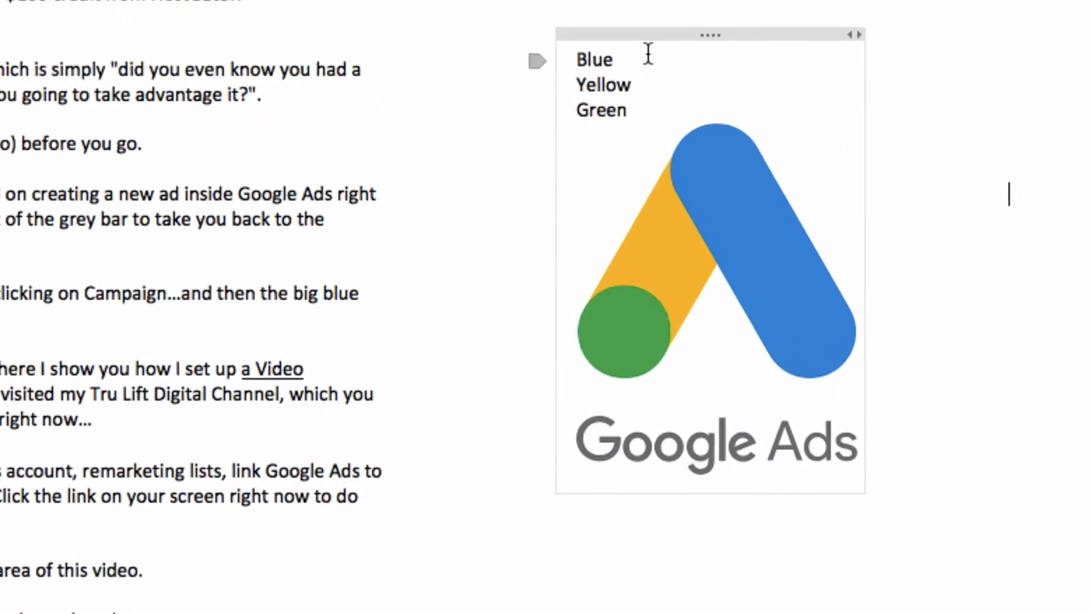
click(649, 54)
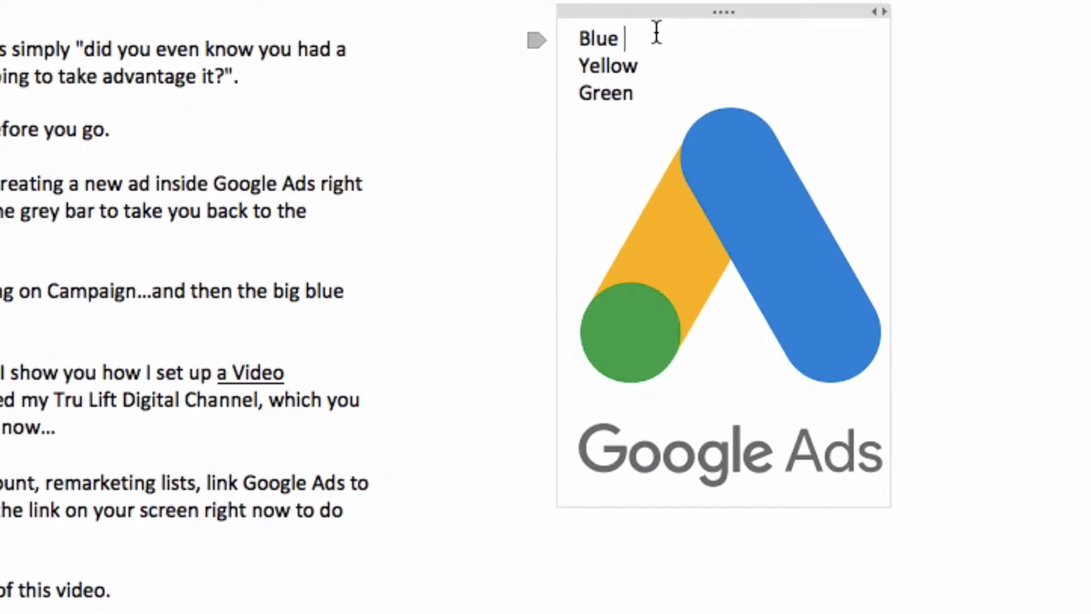
key(super+v)
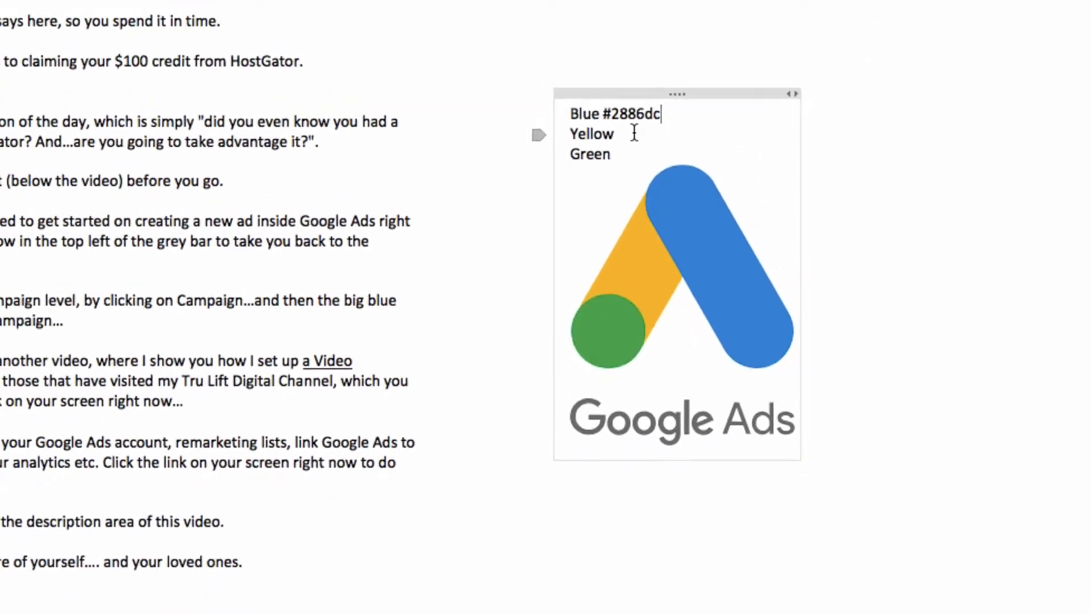
Return to the browser and use the Eyedropper to copy the yellow colour from the logo
click(848, 610)
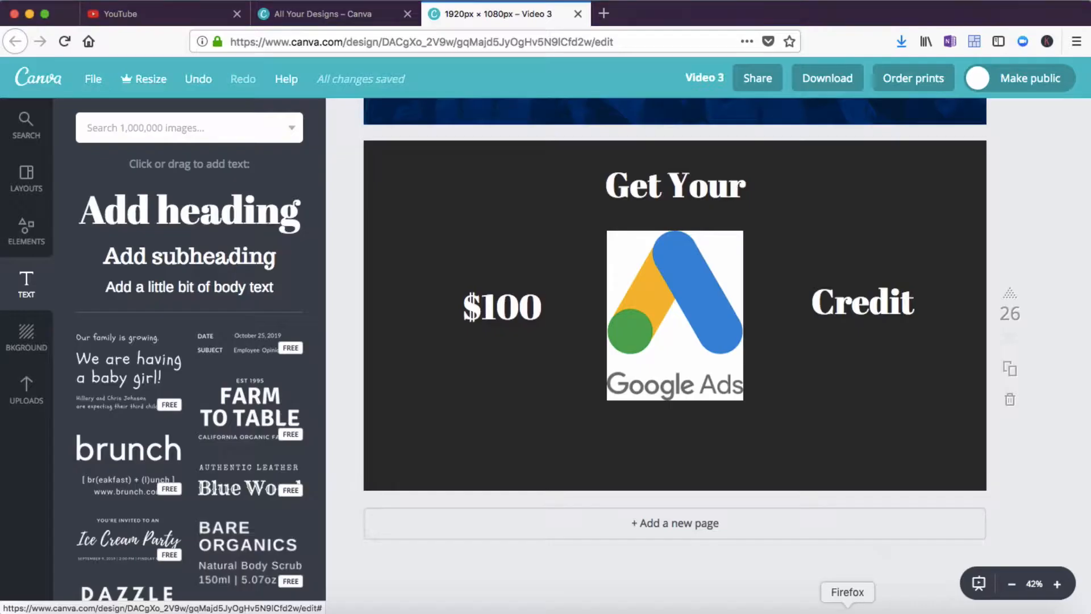
click(1077, 42)
click(953, 429)
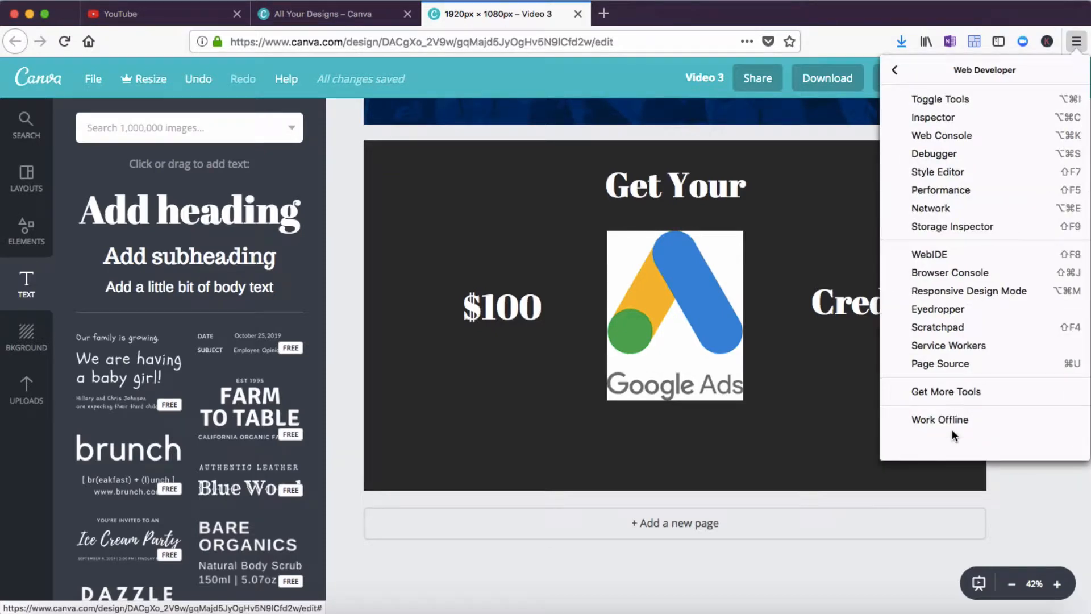
click(930, 309)
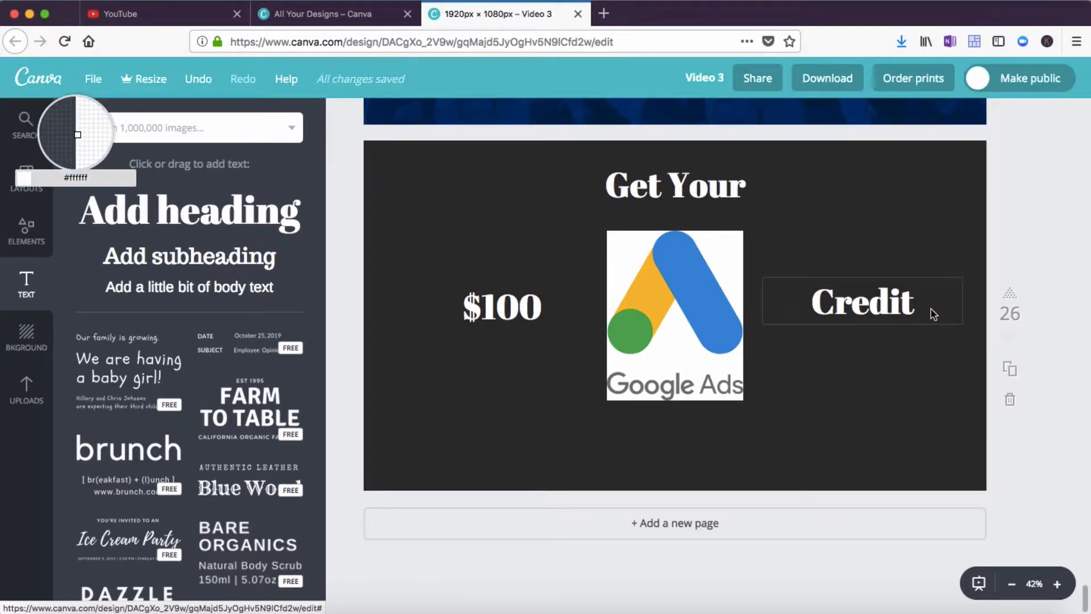
click(647, 292)
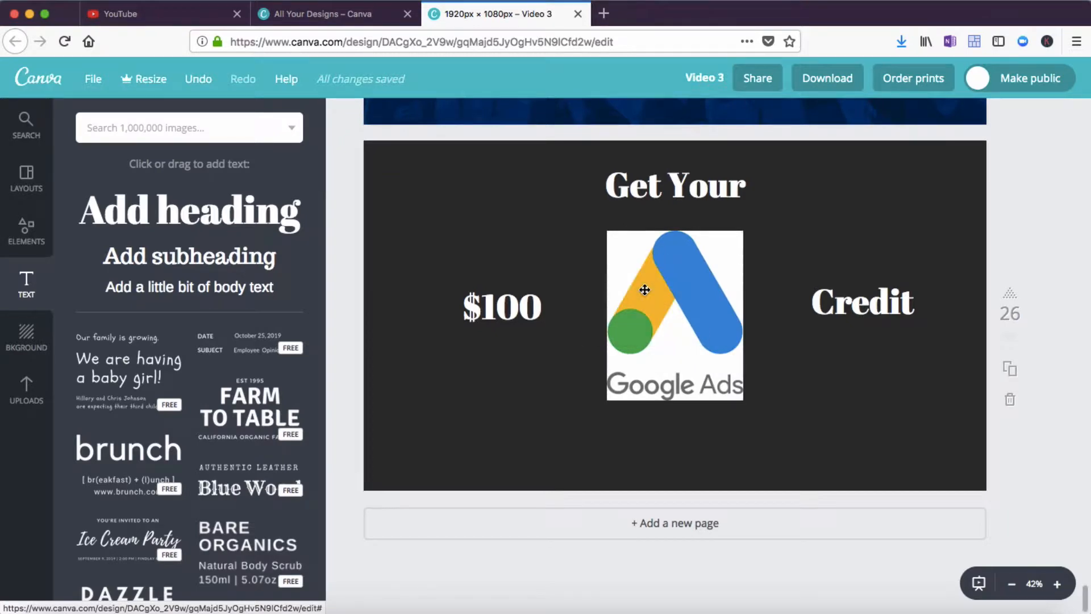
Switch to OneNote and paste the yellow hex code #ffbe00 after Yellow in the colour note
click(884, 610)
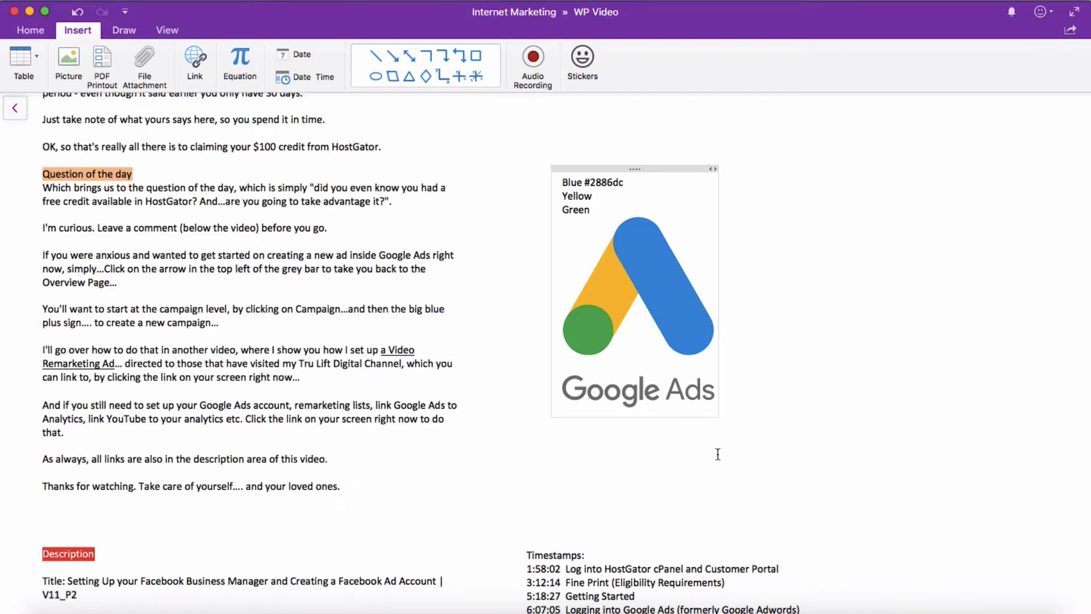
key(super+v)
click(602, 211)
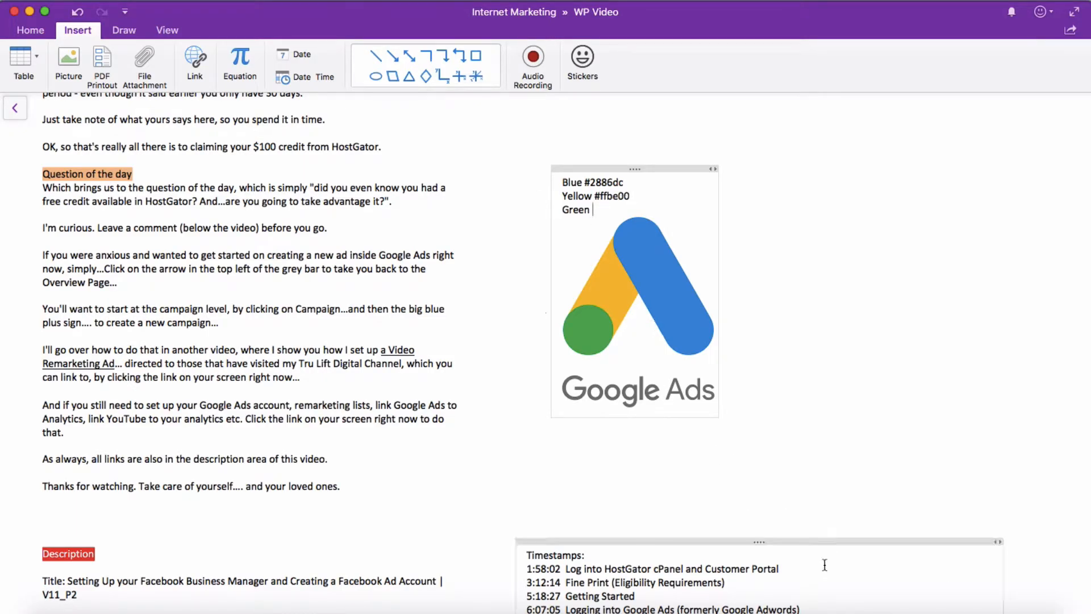
Return to the browser and use the Eyedropper to copy the green colour from the logo
click(846, 608)
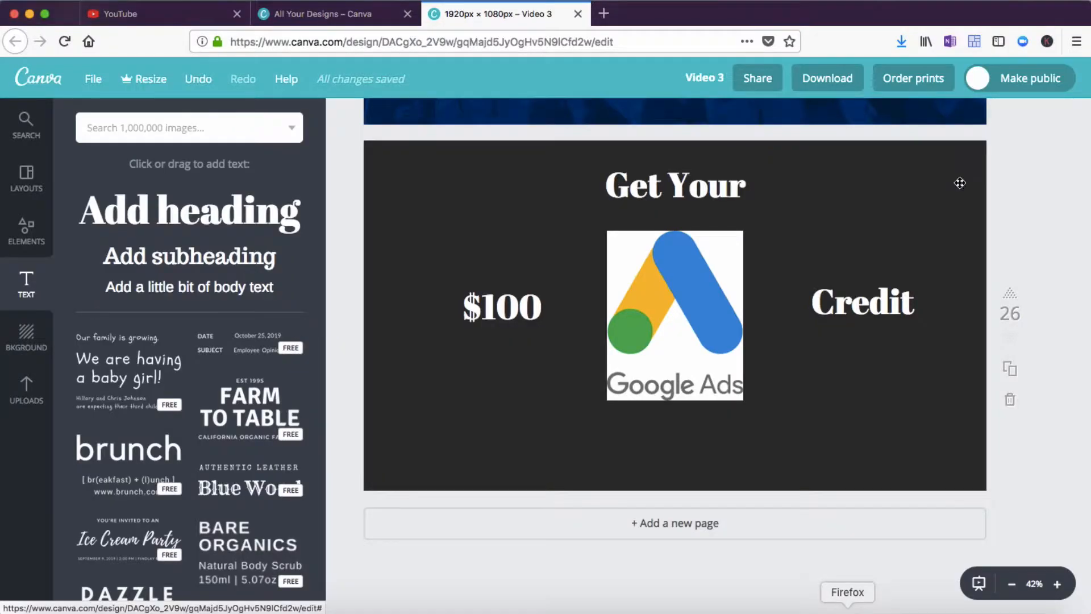
click(1076, 41)
click(959, 429)
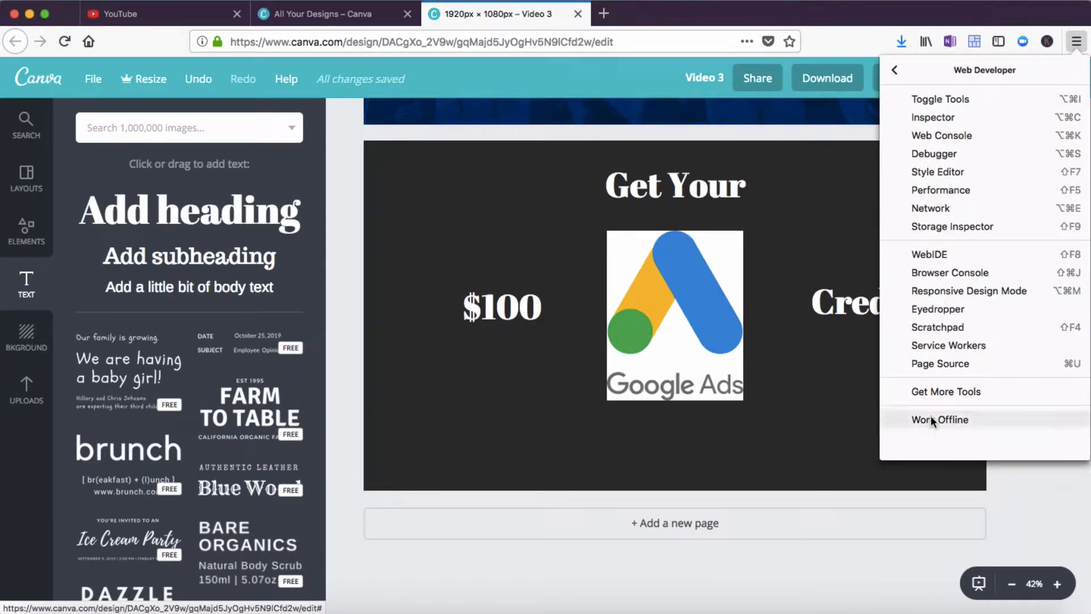
click(937, 309)
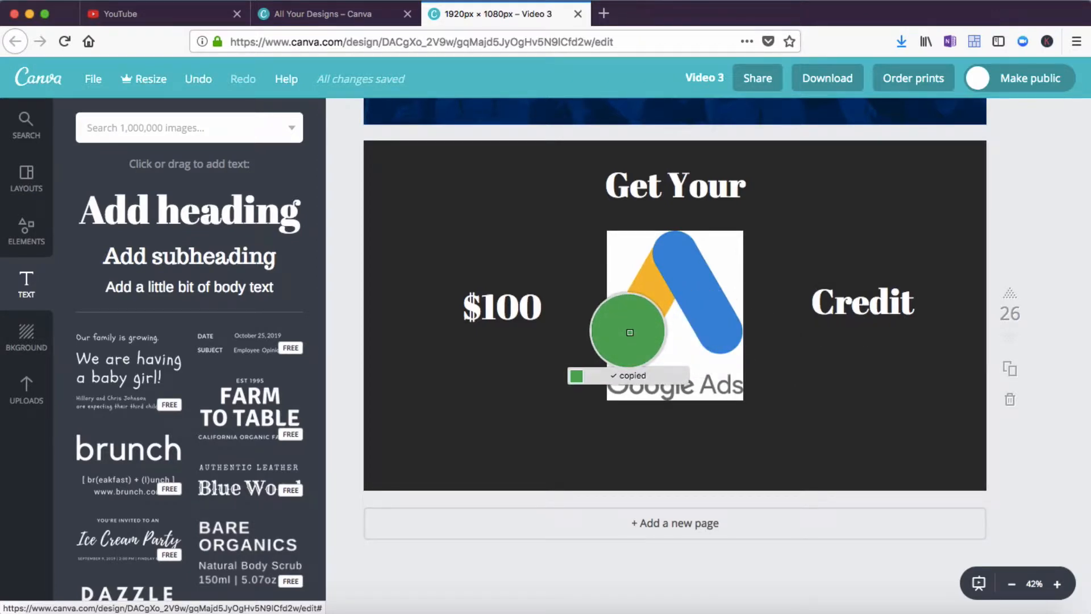
Switch to OneNote and paste the green hex code #00b155 after Green in the colour note
click(627, 330)
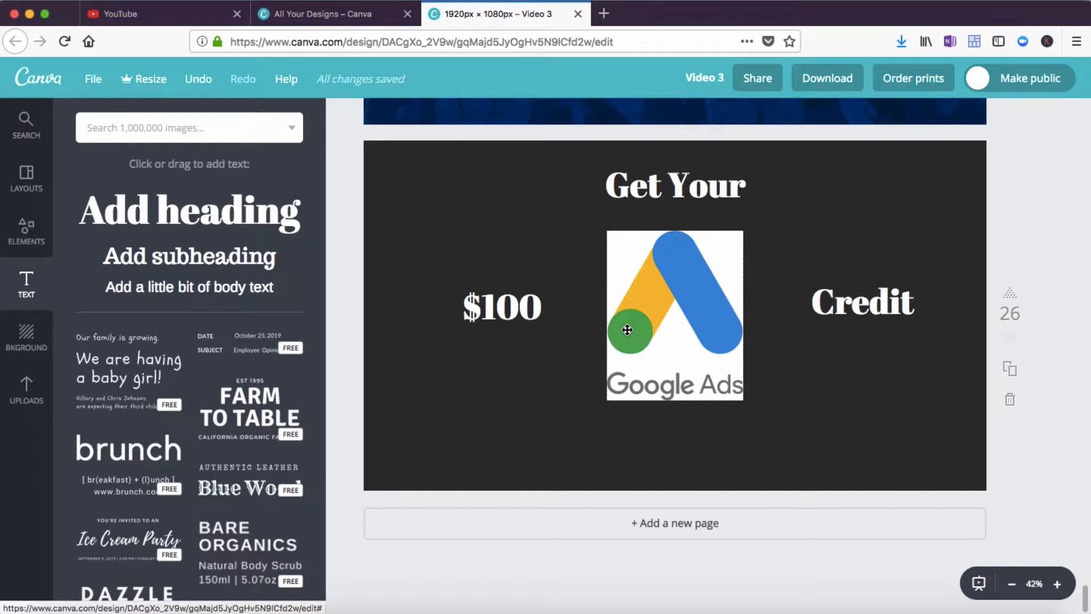
click(891, 607)
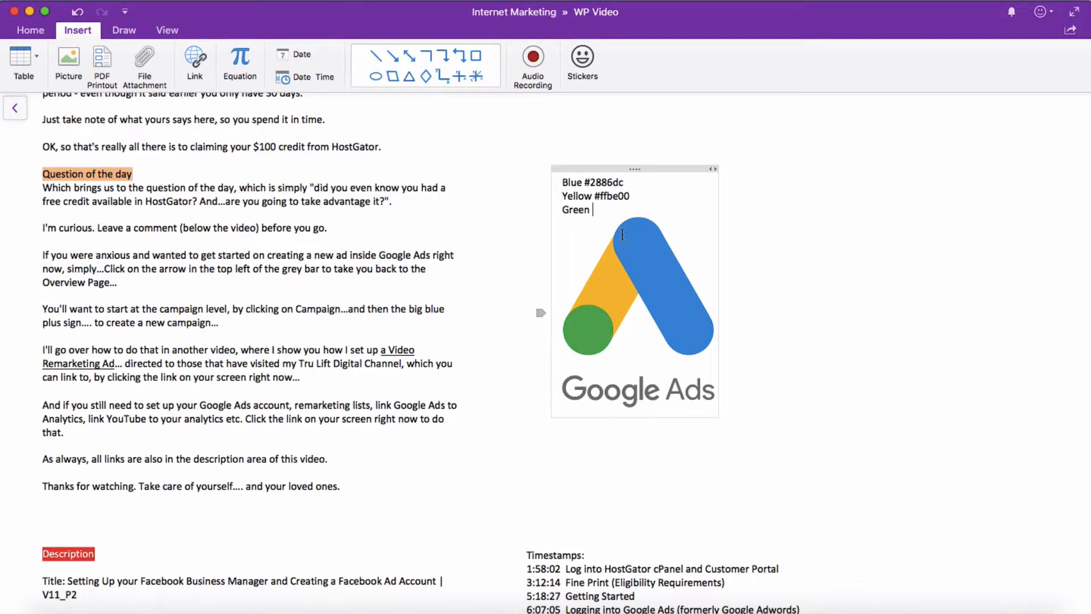
key(super+v)
Examine the Eye Dropper extension and its colour palette on the Tru Lift Digital website in Chrome
click(224, 607)
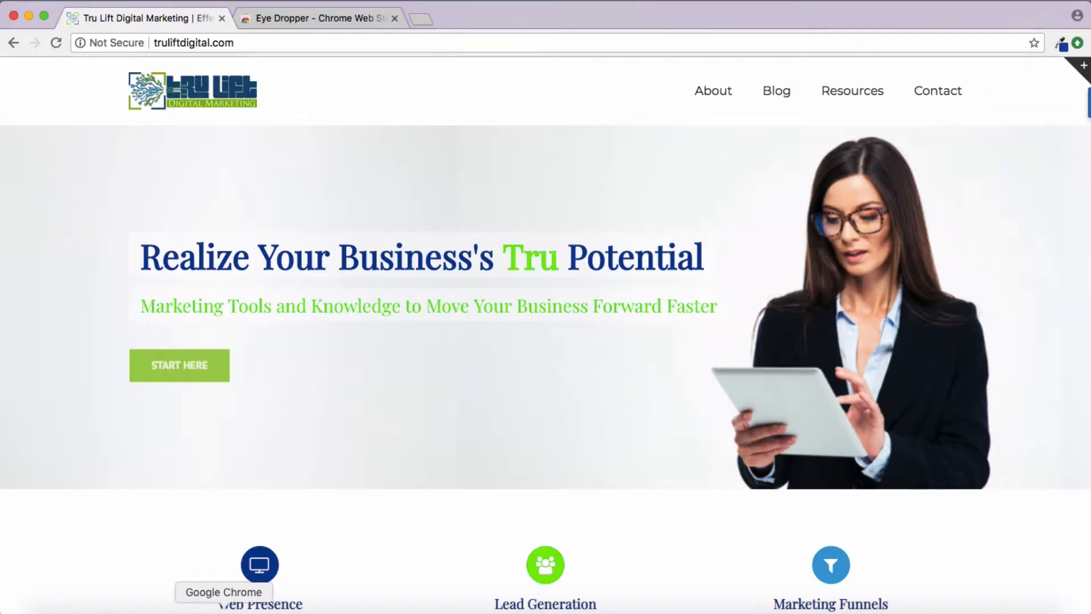
click(329, 16)
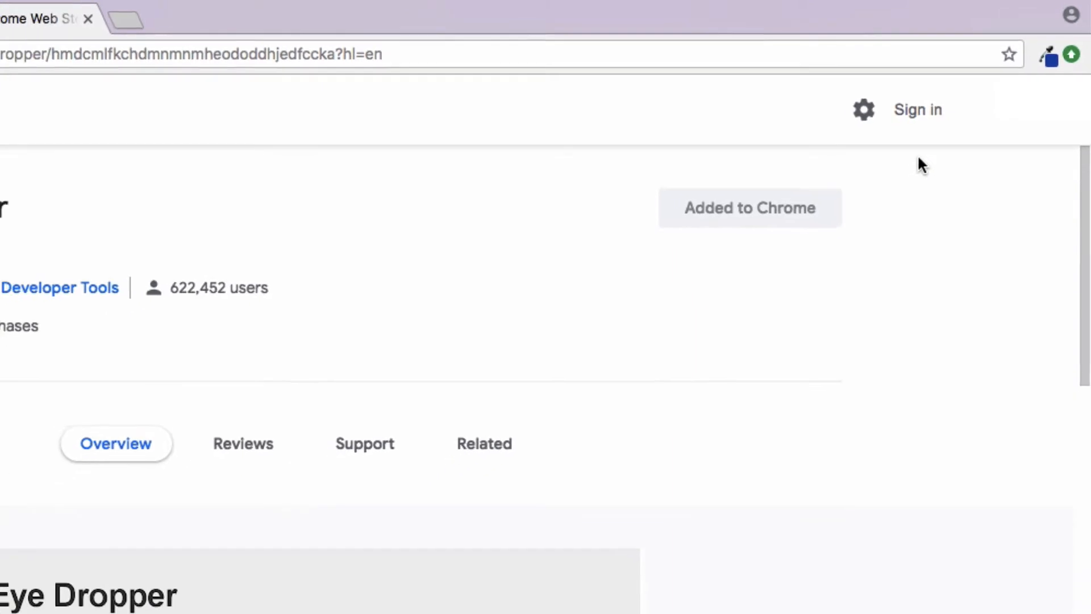
click(173, 15)
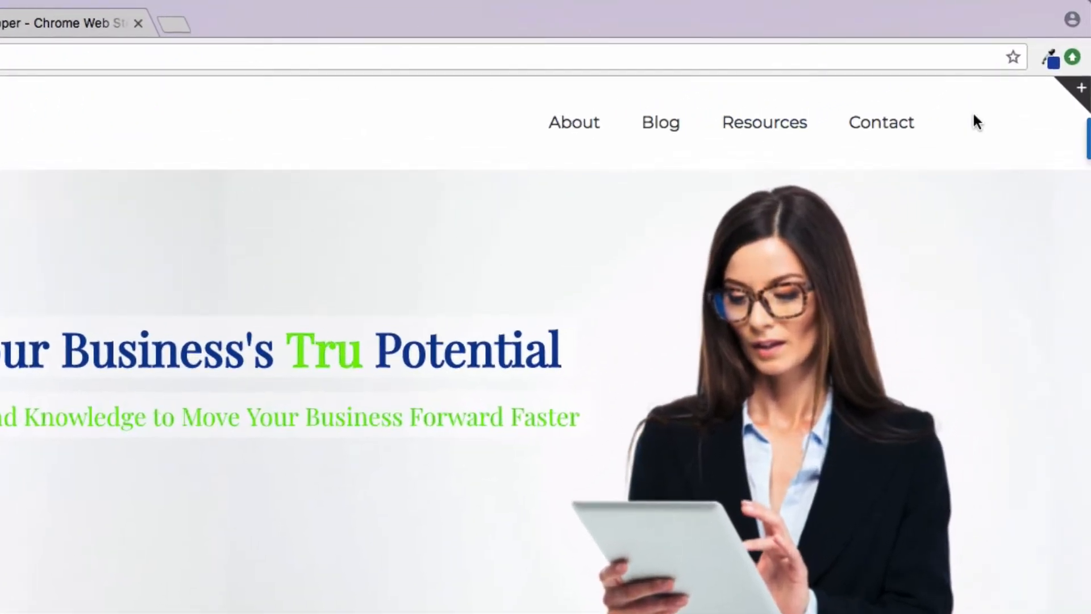
click(1042, 70)
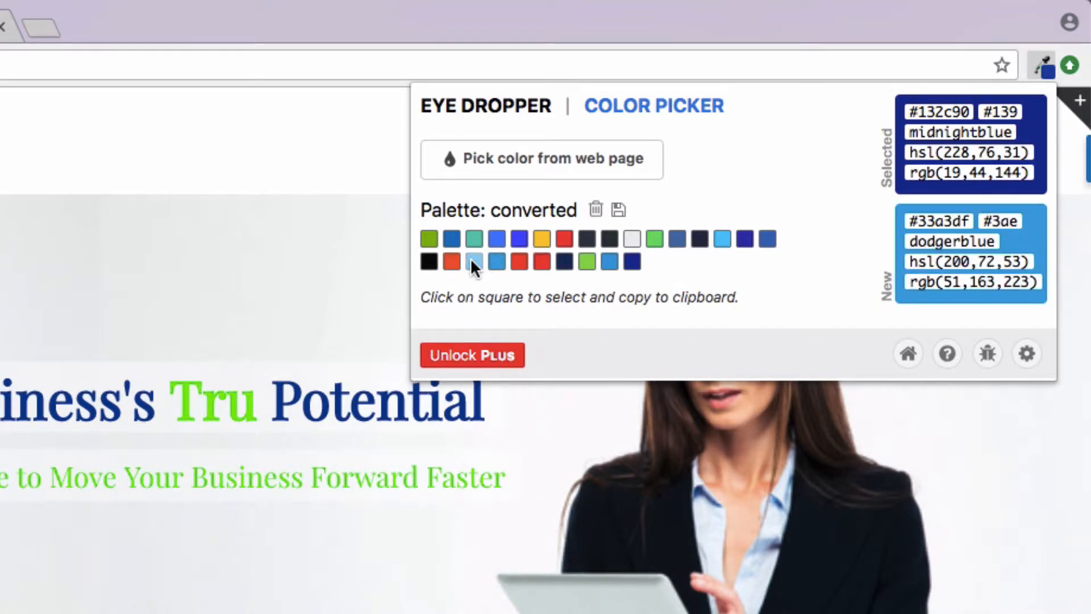
click(503, 168)
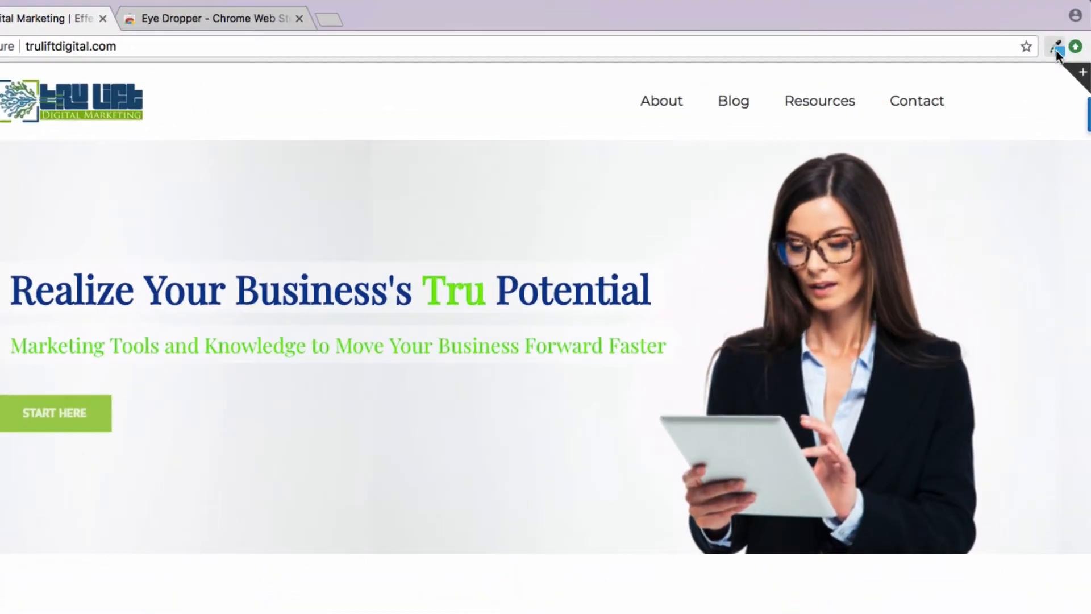
click(1060, 28)
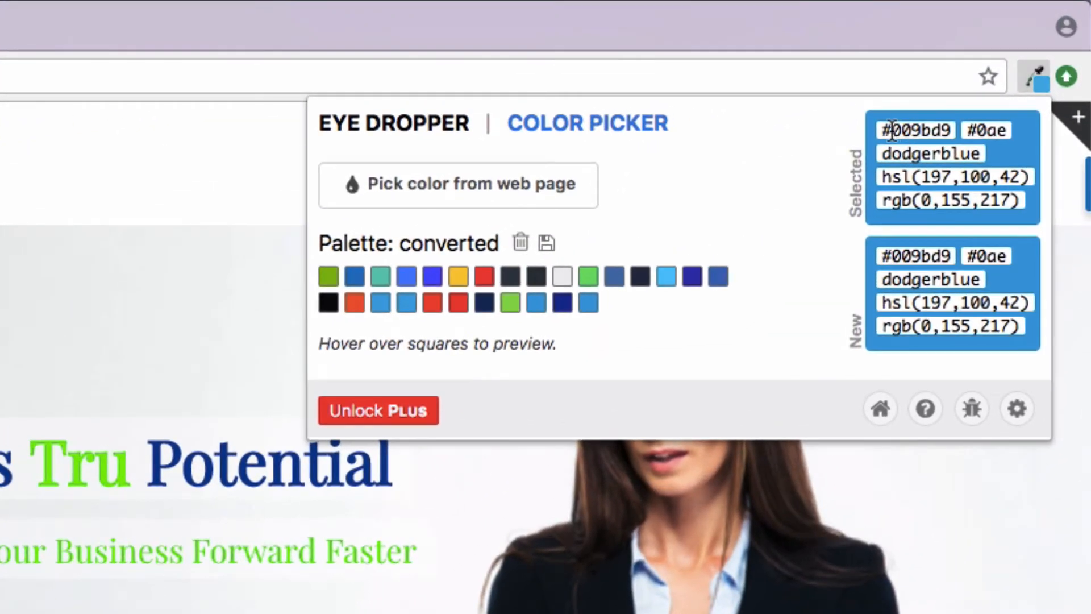
drag(893, 130, 949, 130)
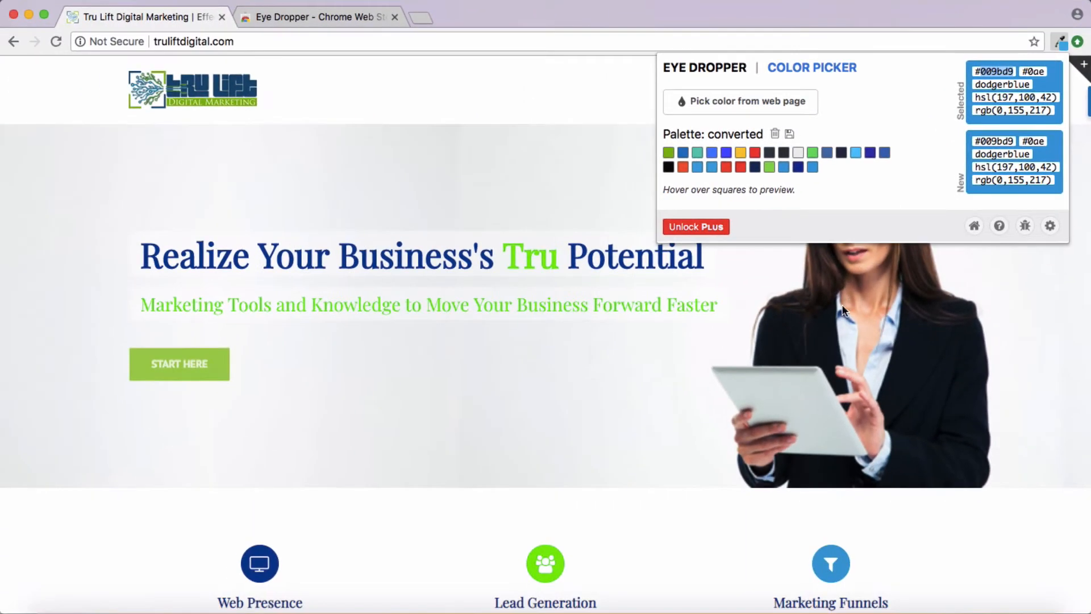
Copy the green hex code from the note and set the $100 text colour to #00b155
click(847, 607)
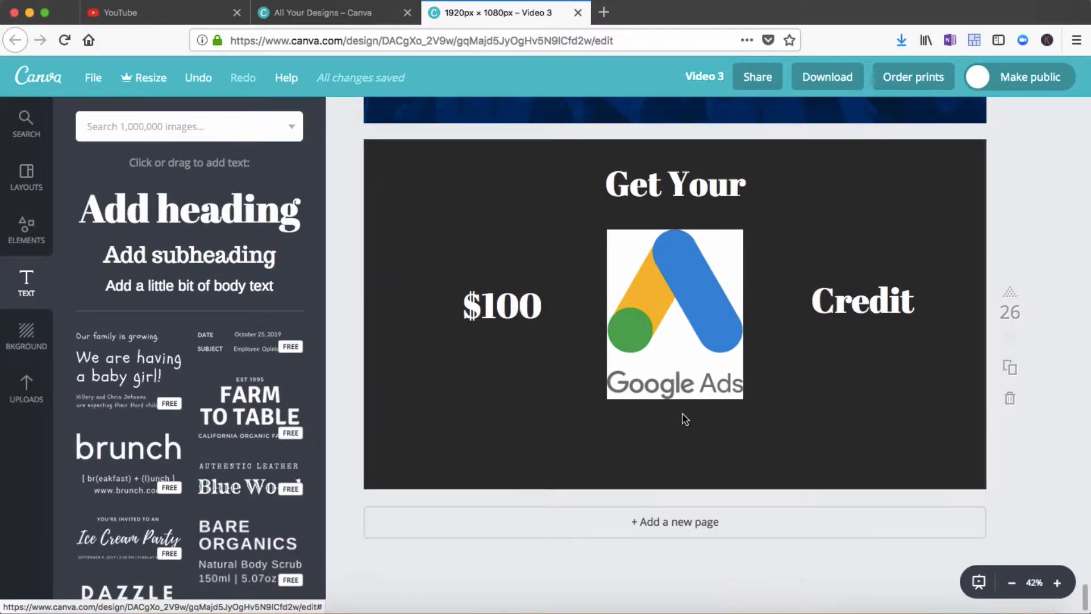
click(517, 303)
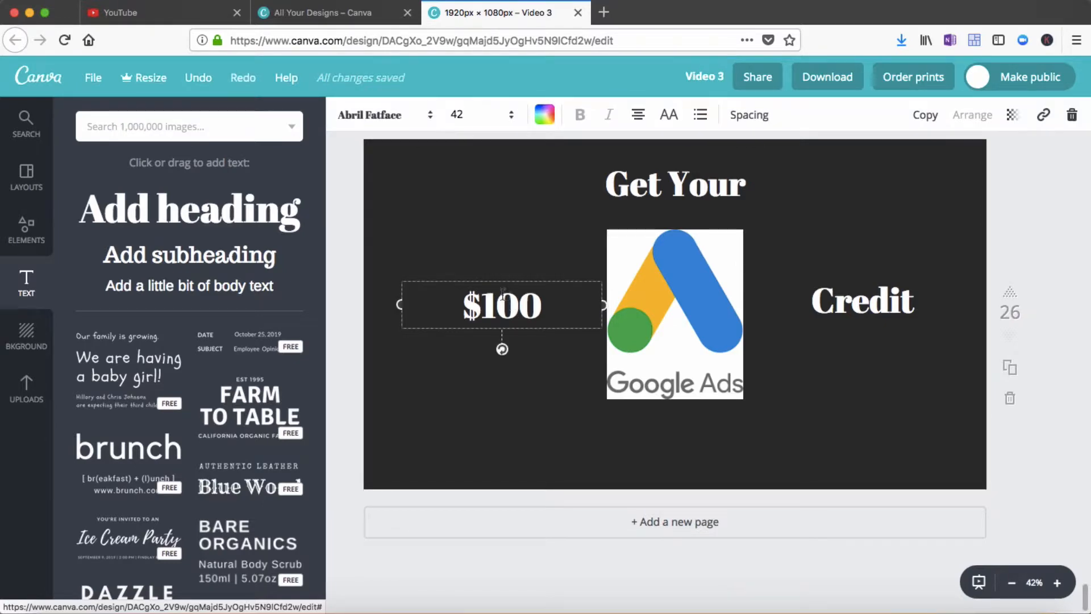
drag(469, 306, 544, 304)
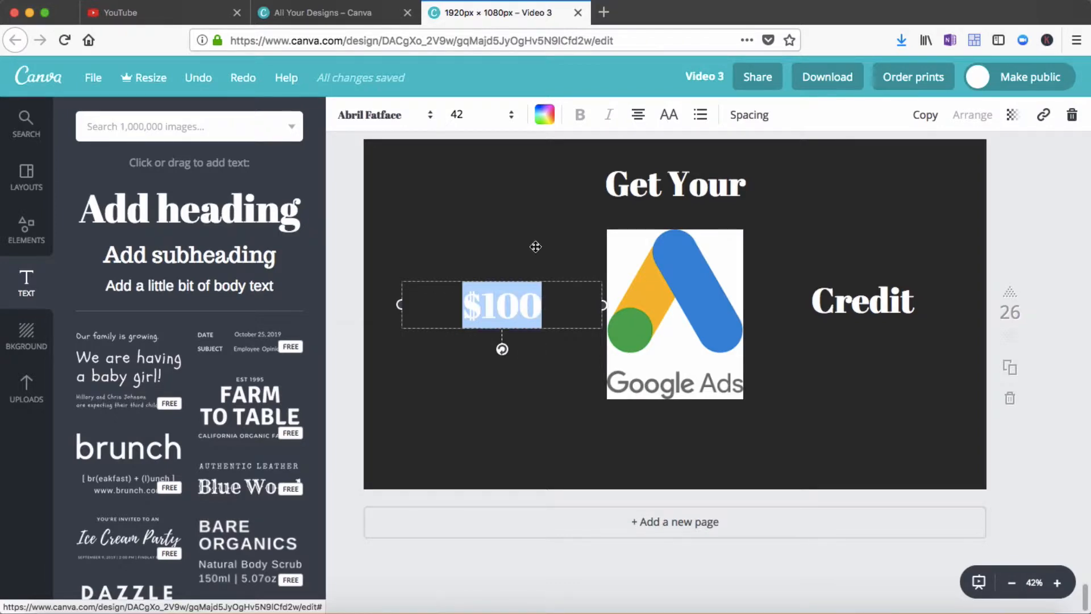
click(545, 116)
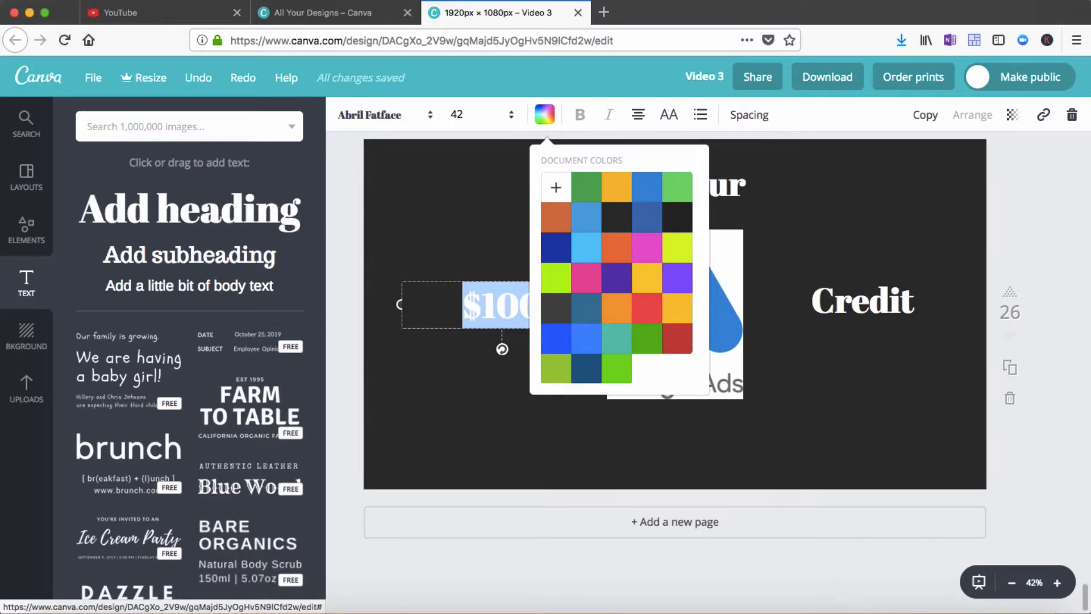
click(890, 612)
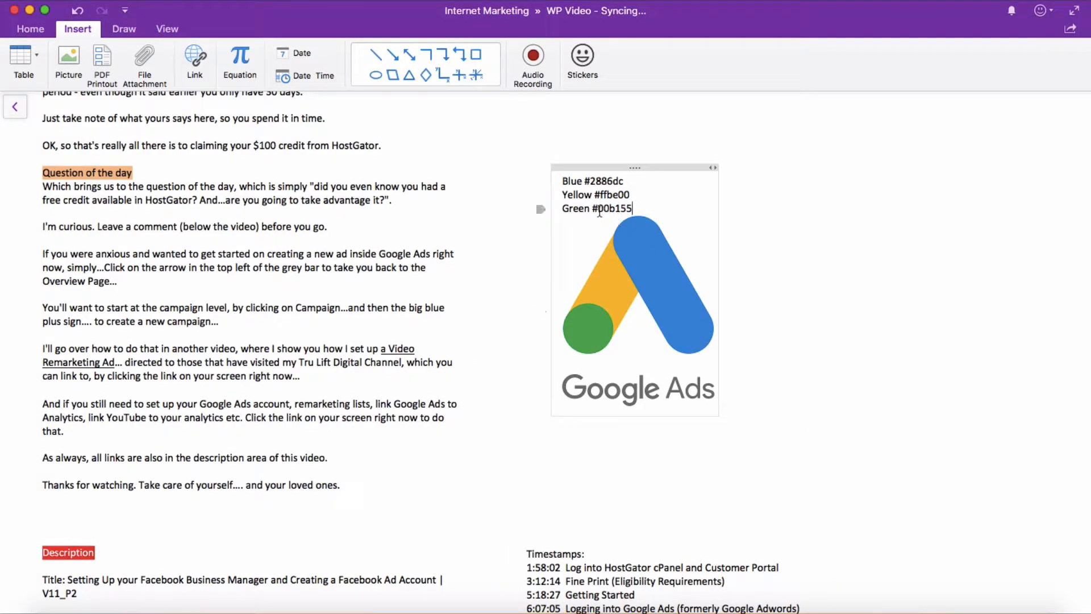
drag(597, 209, 632, 208)
key(super+c)
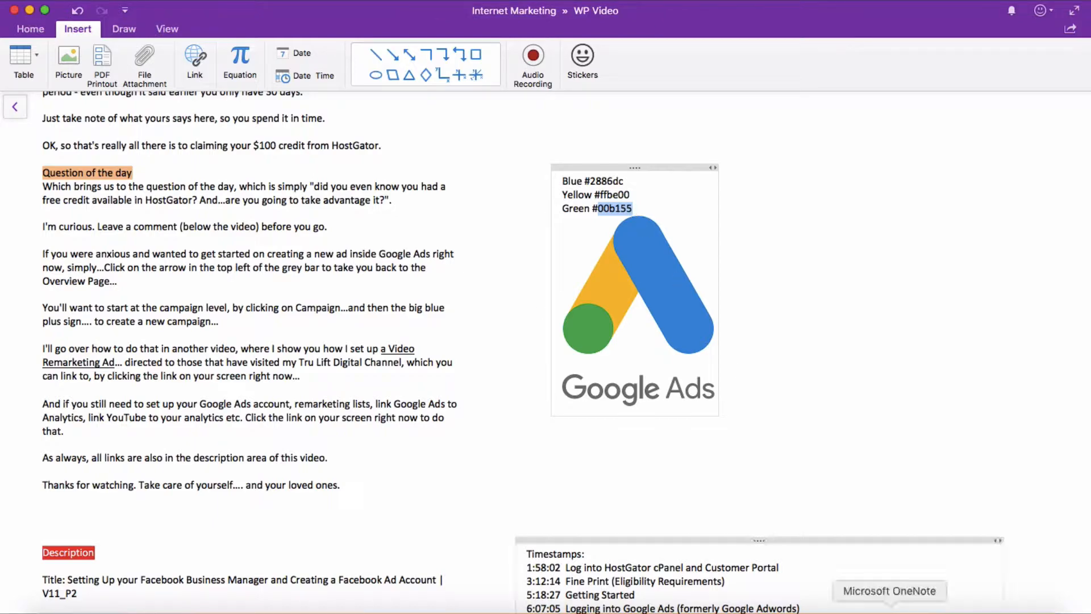
click(847, 610)
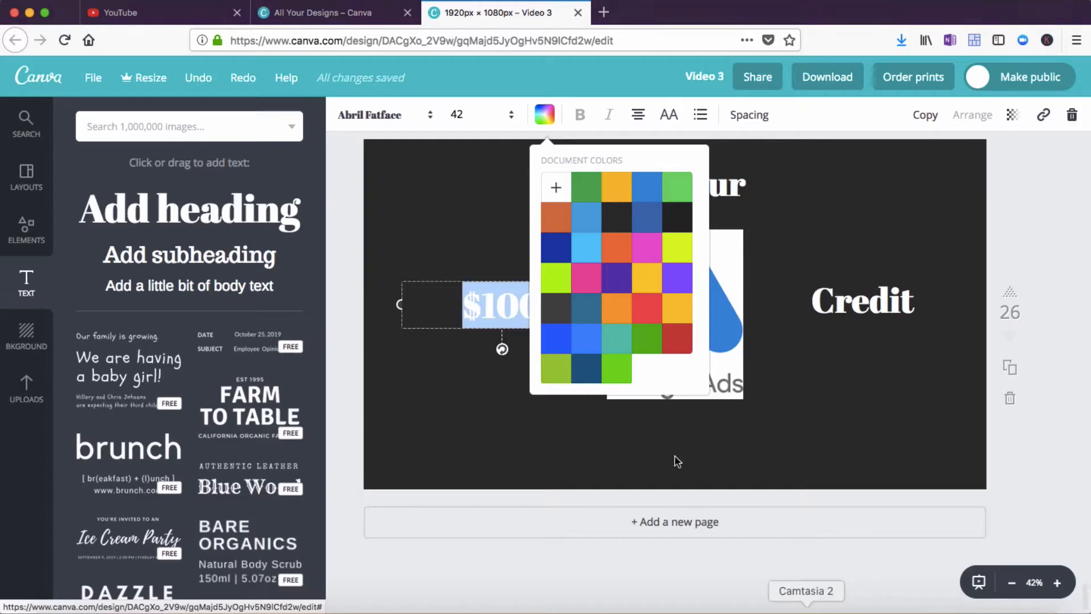
click(557, 190)
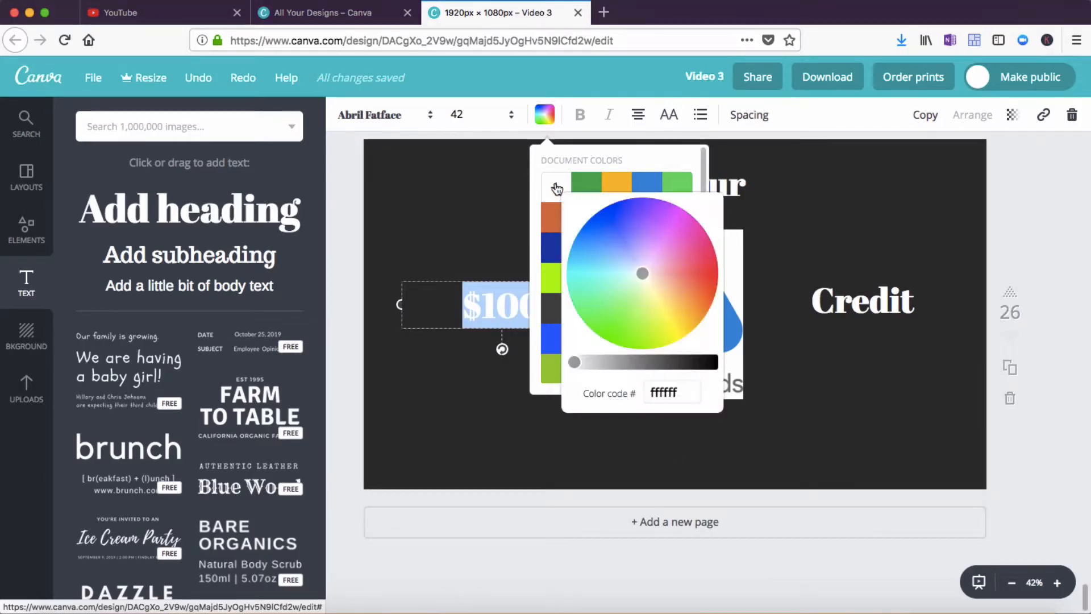
click(652, 393)
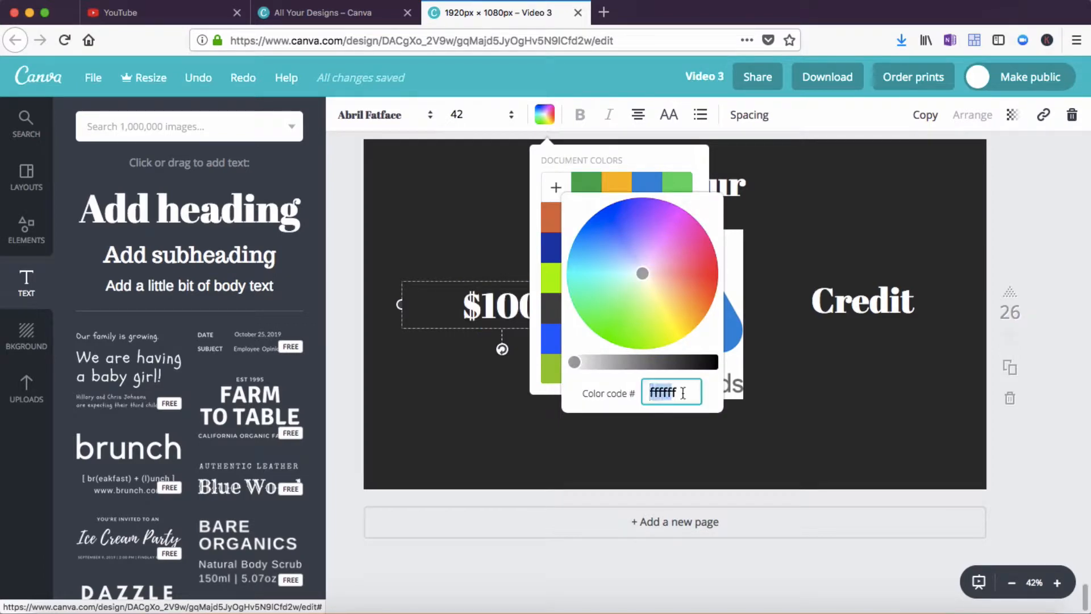
key(super+v)
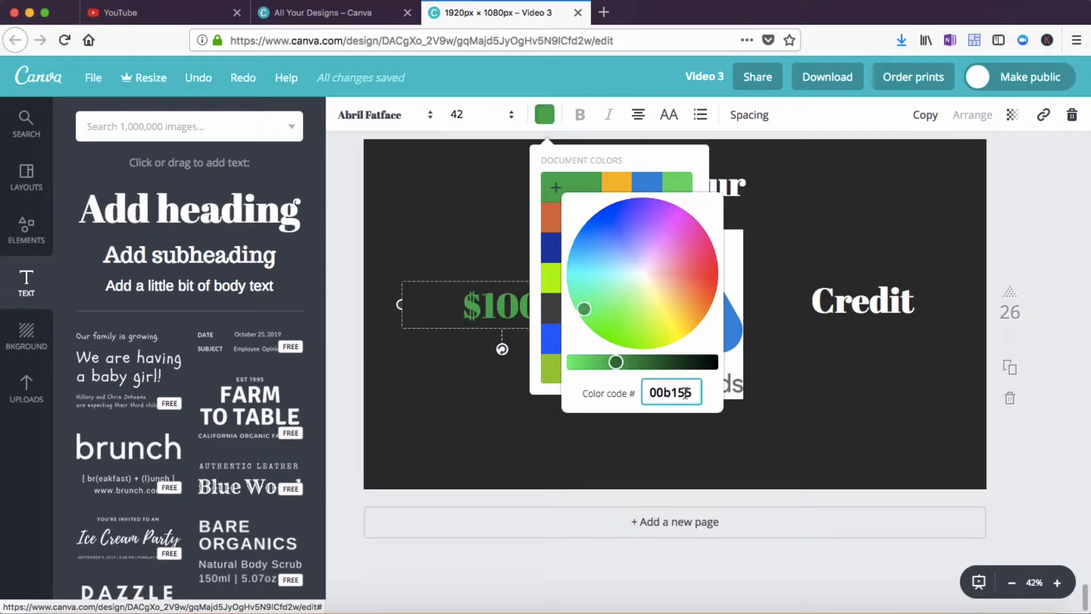
key(Return)
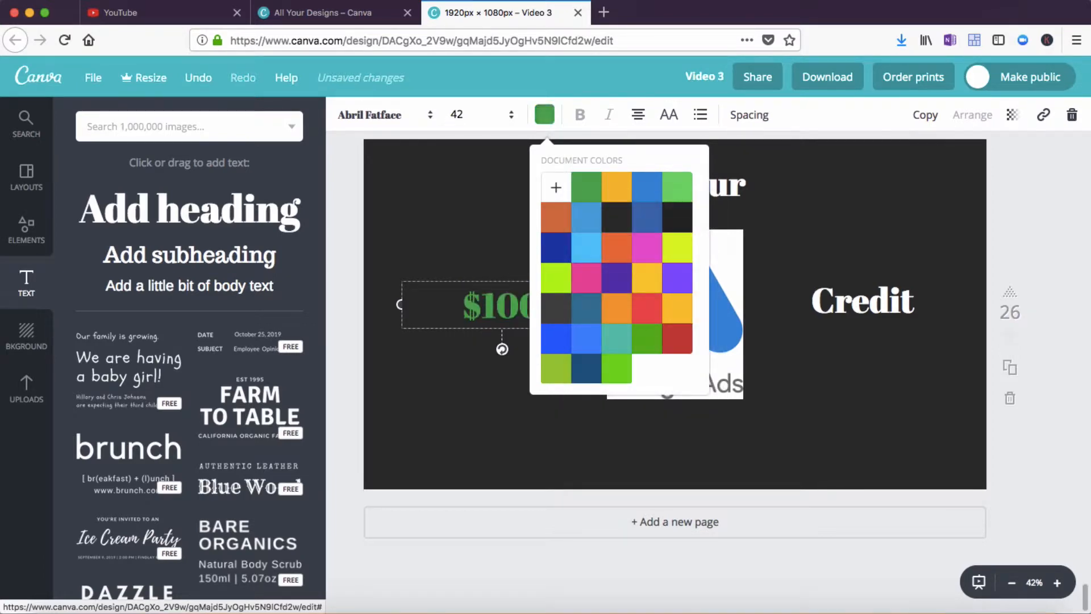
click(683, 451)
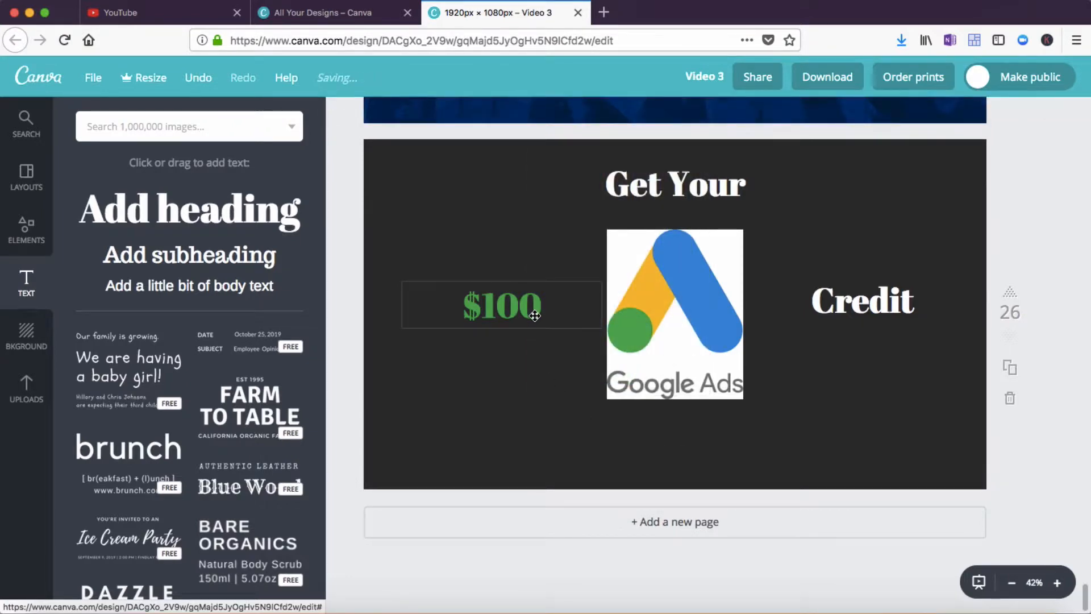
Copy the blue hex code from the note and set the Get Your heading colour to #2886dc
double_click(624, 181)
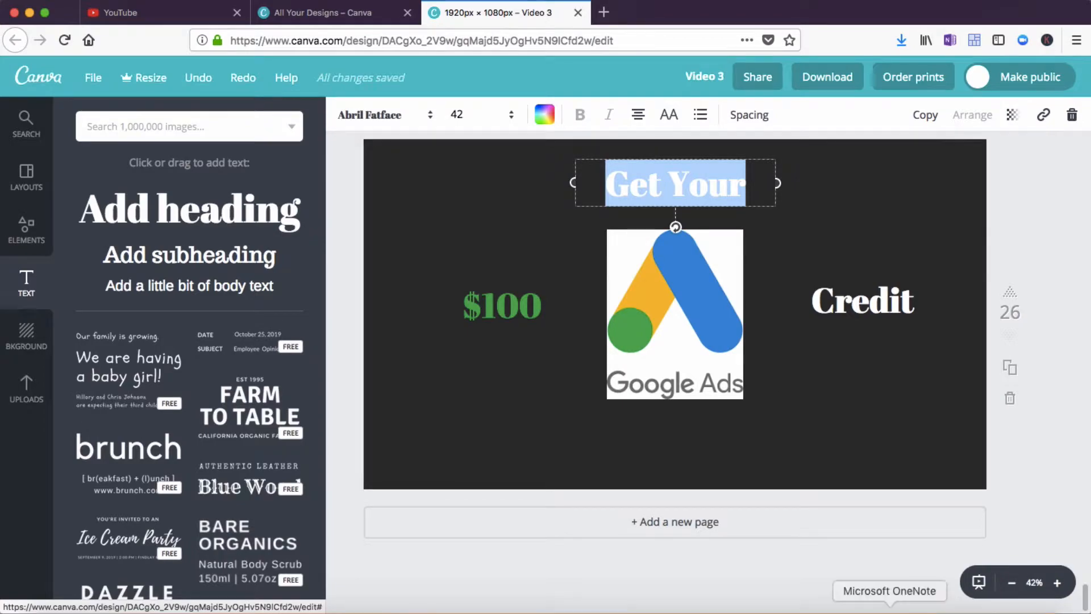
click(890, 606)
click(595, 180)
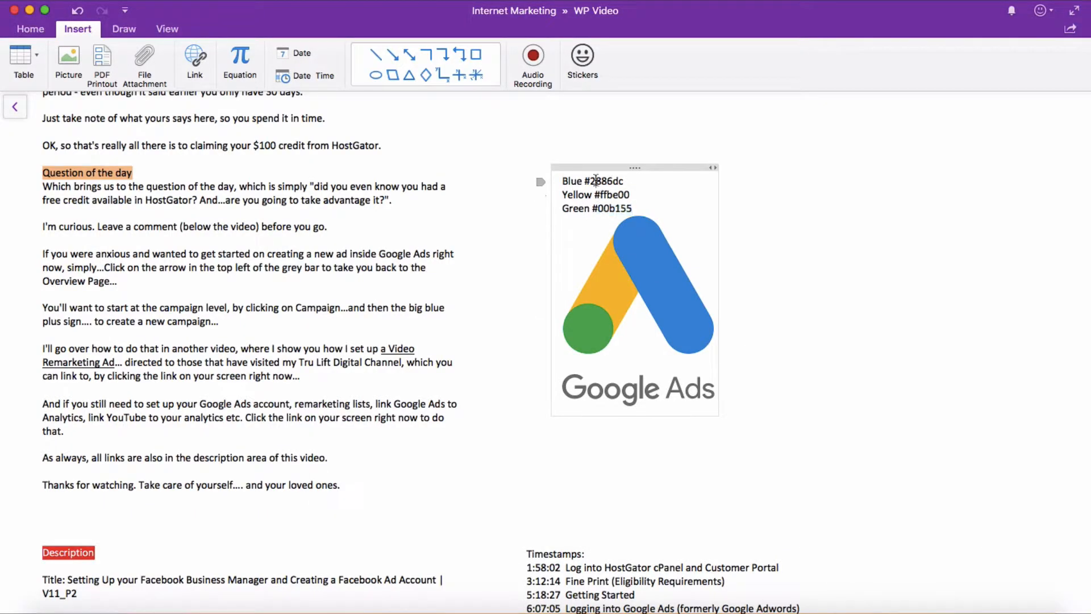
drag(592, 180, 623, 179)
key(super+c)
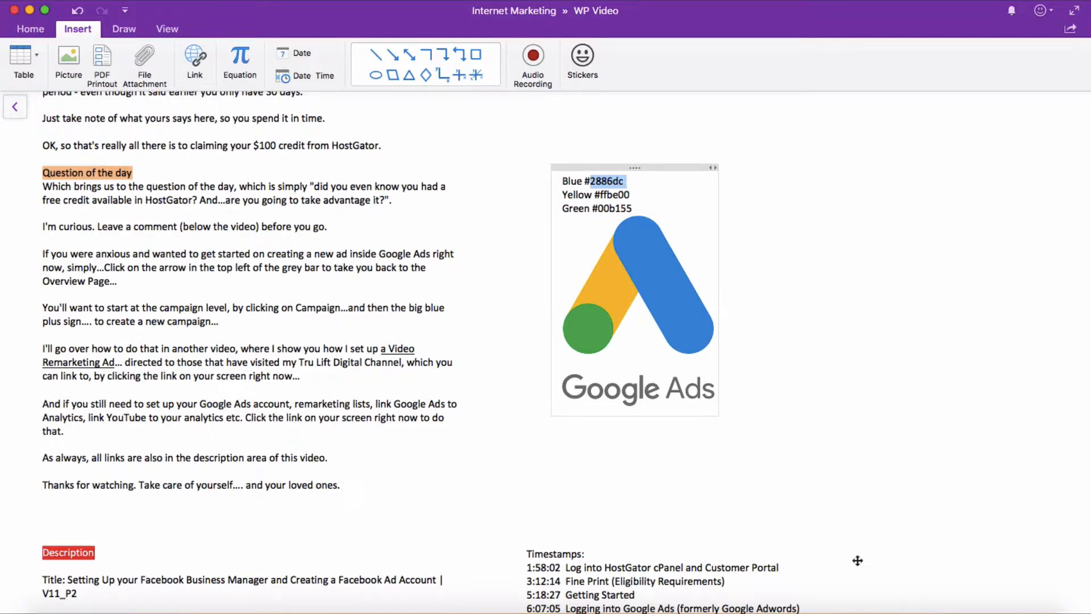
click(847, 609)
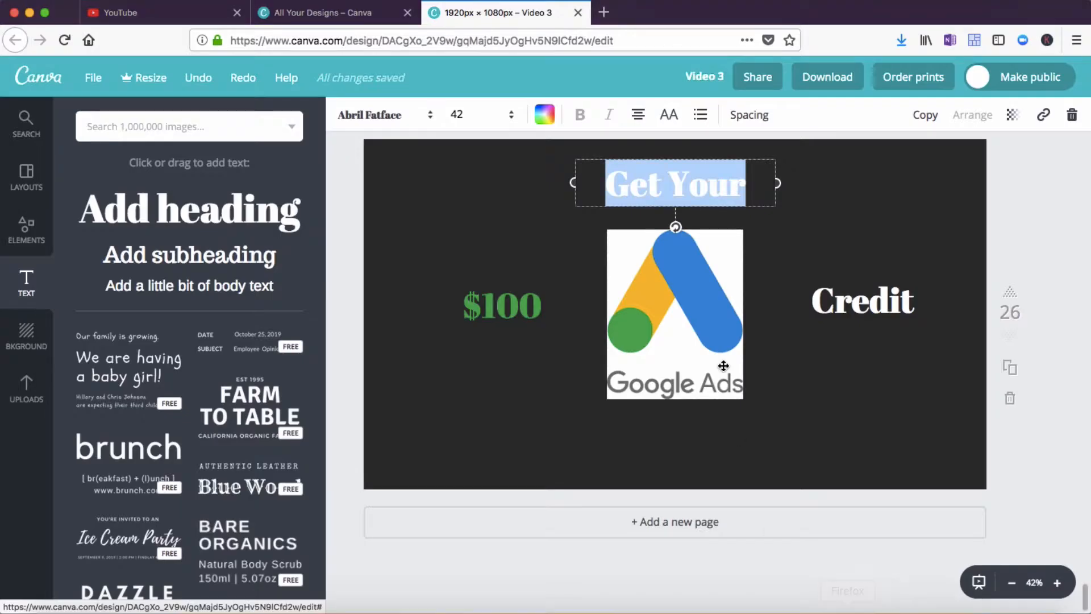
click(554, 119)
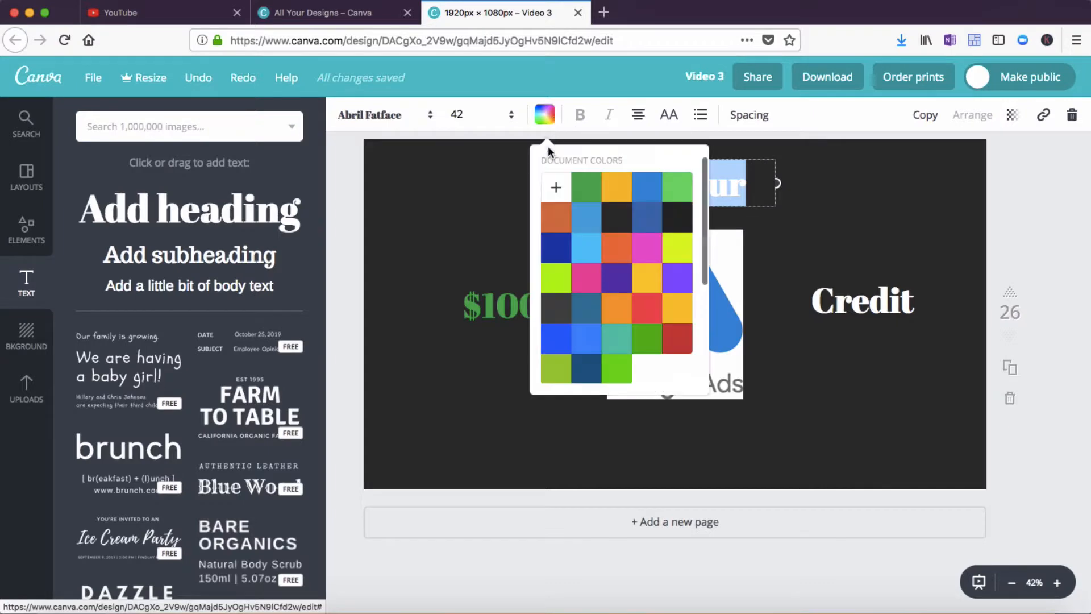
click(556, 187)
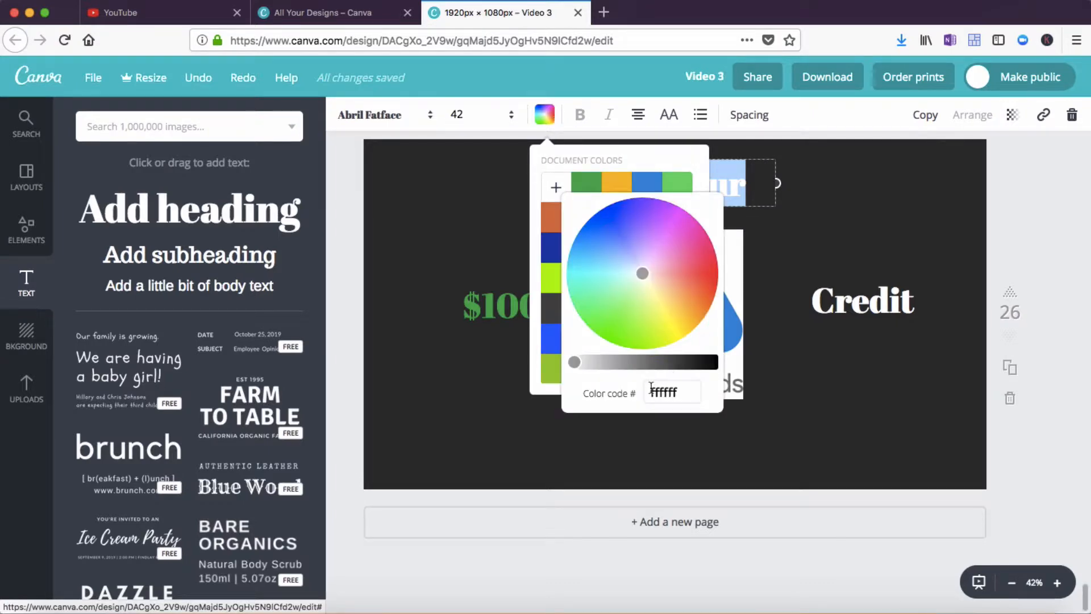
drag(652, 391, 675, 390)
key(super+v)
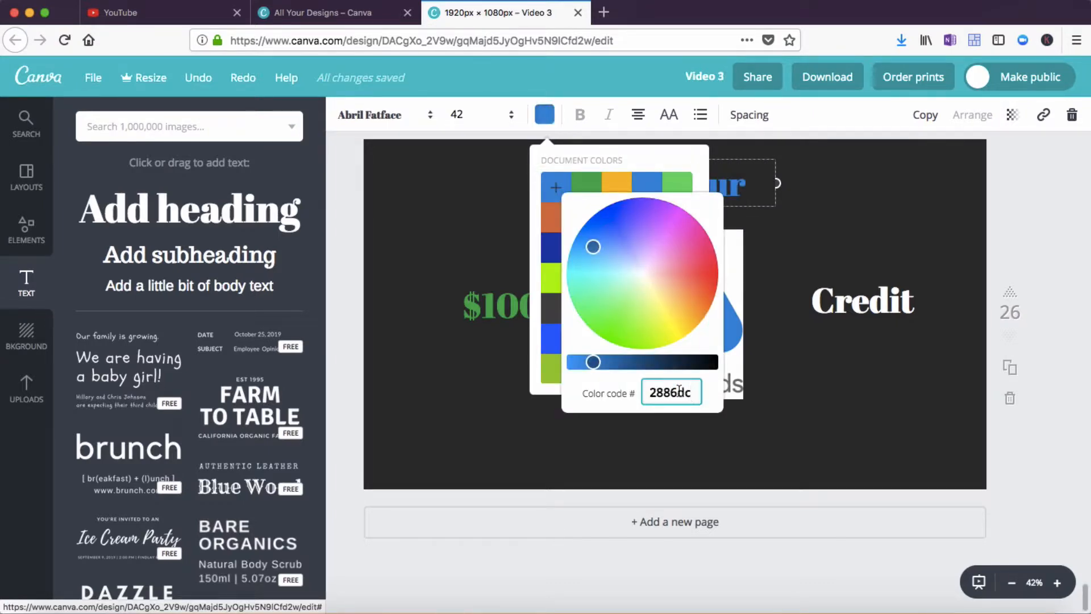
click(783, 471)
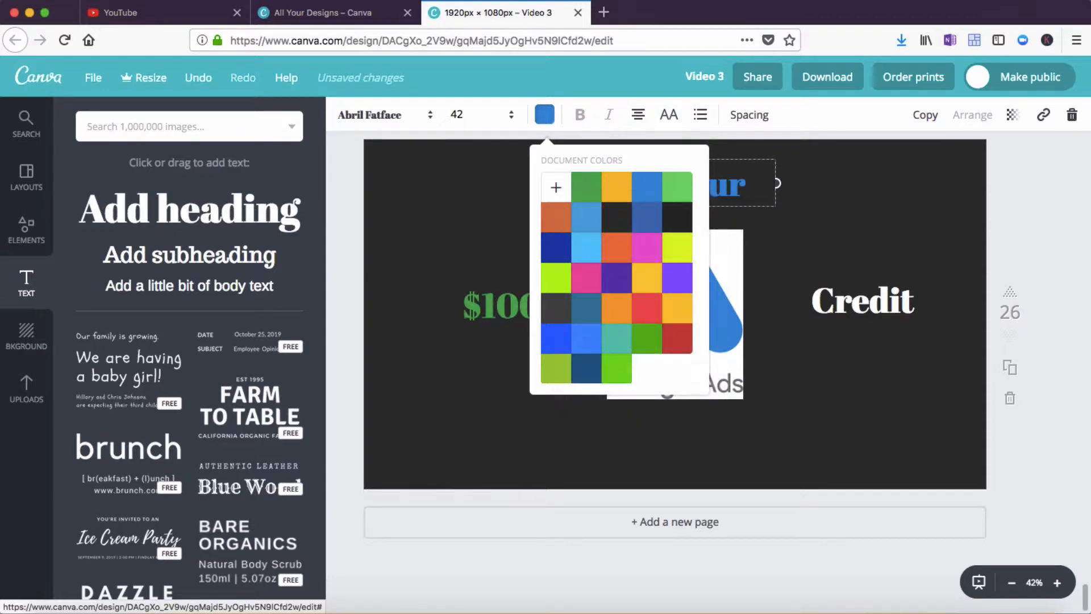
click(828, 463)
Copy the yellow hex code from the note and set the Credit text colour to #ffbe00
double_click(852, 297)
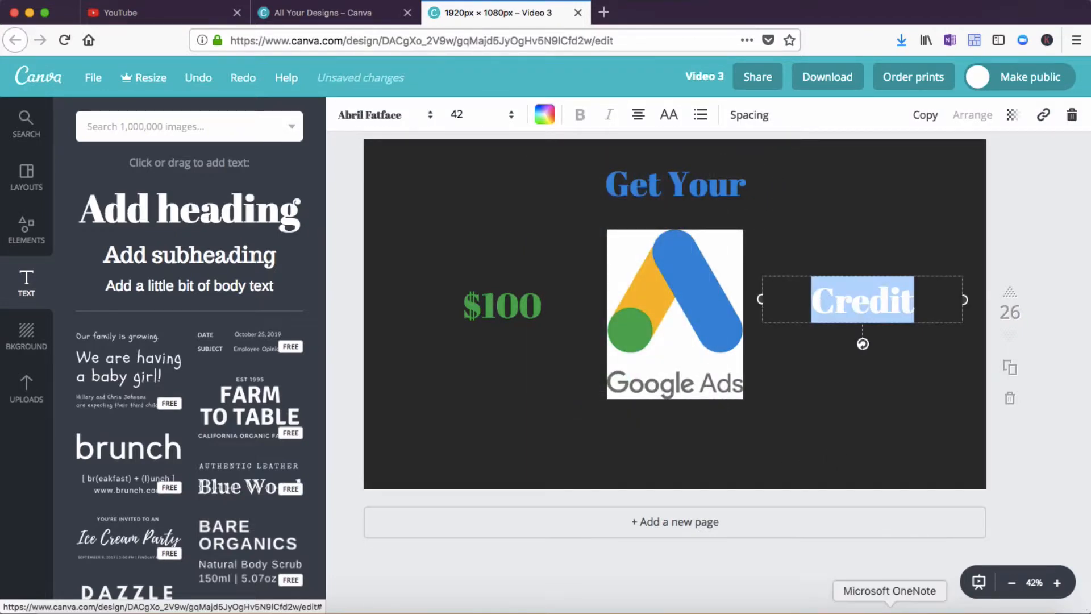
click(891, 609)
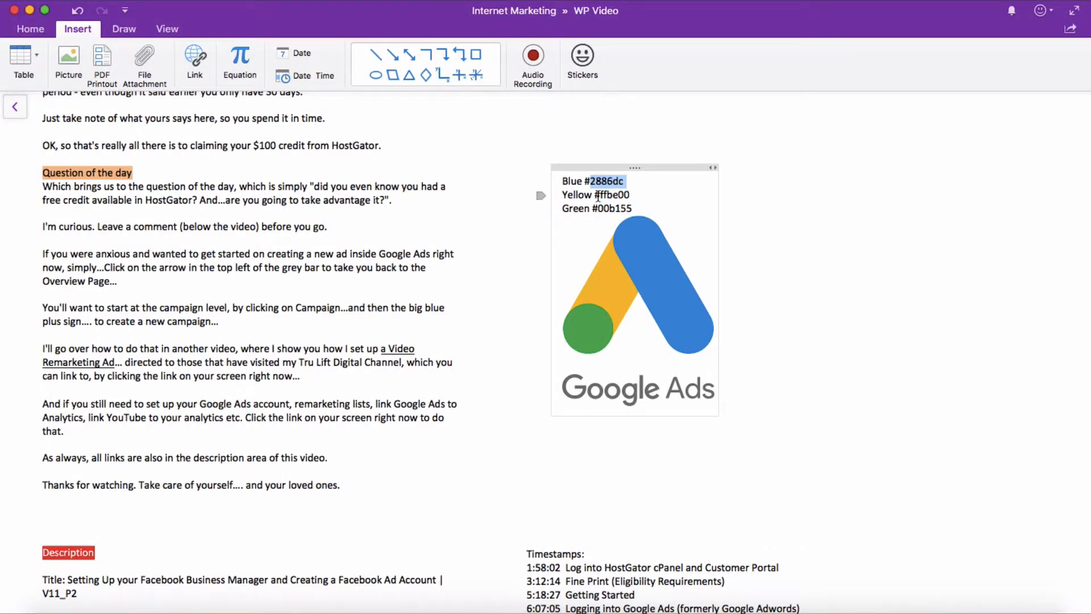
drag(600, 195, 628, 195)
key(ctrl+c)
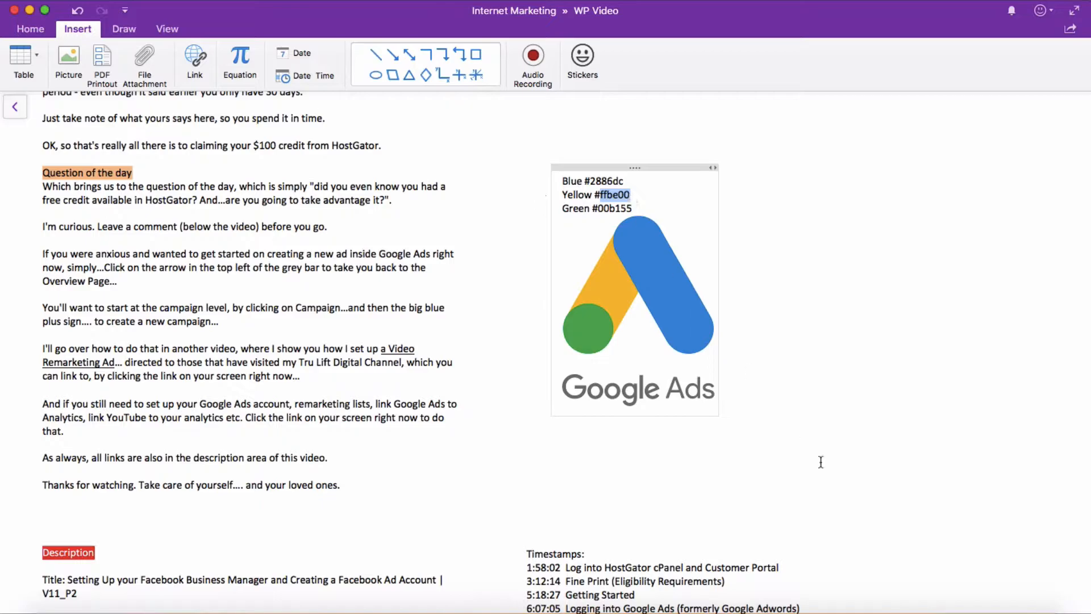
click(845, 608)
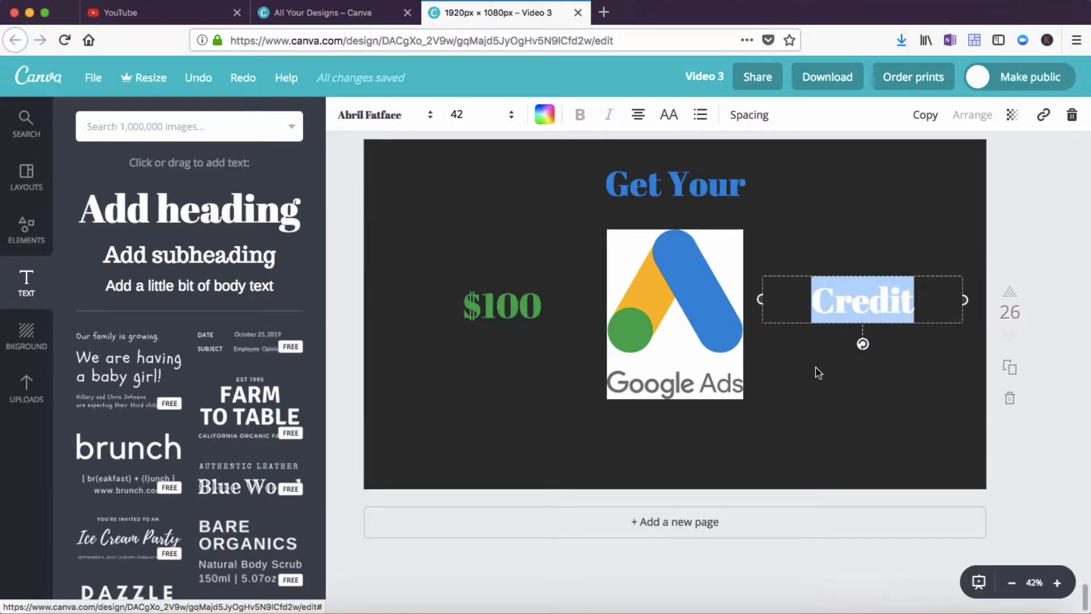
click(546, 118)
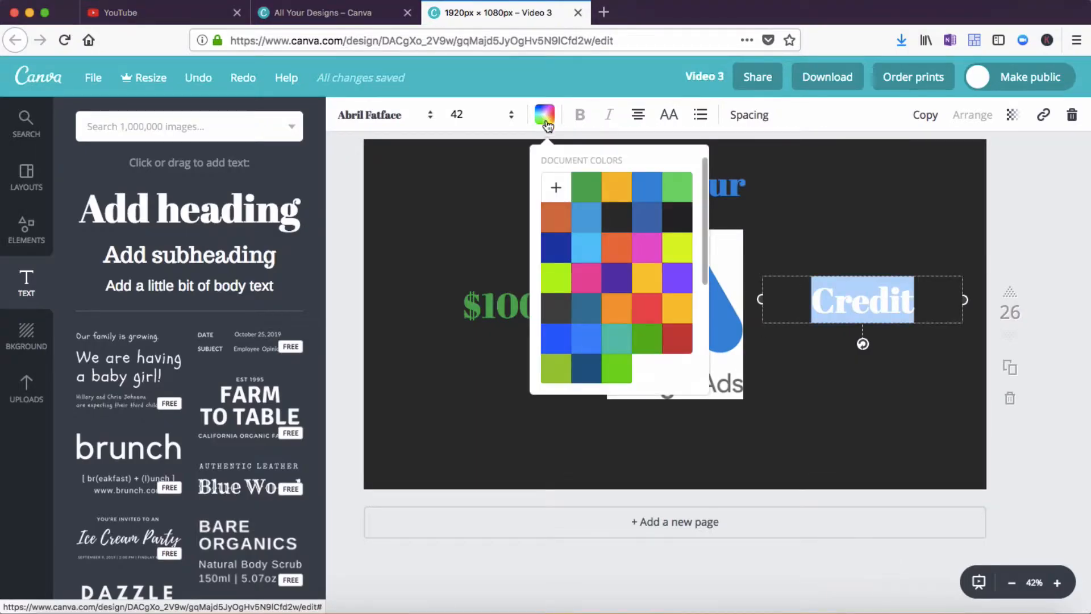
click(555, 188)
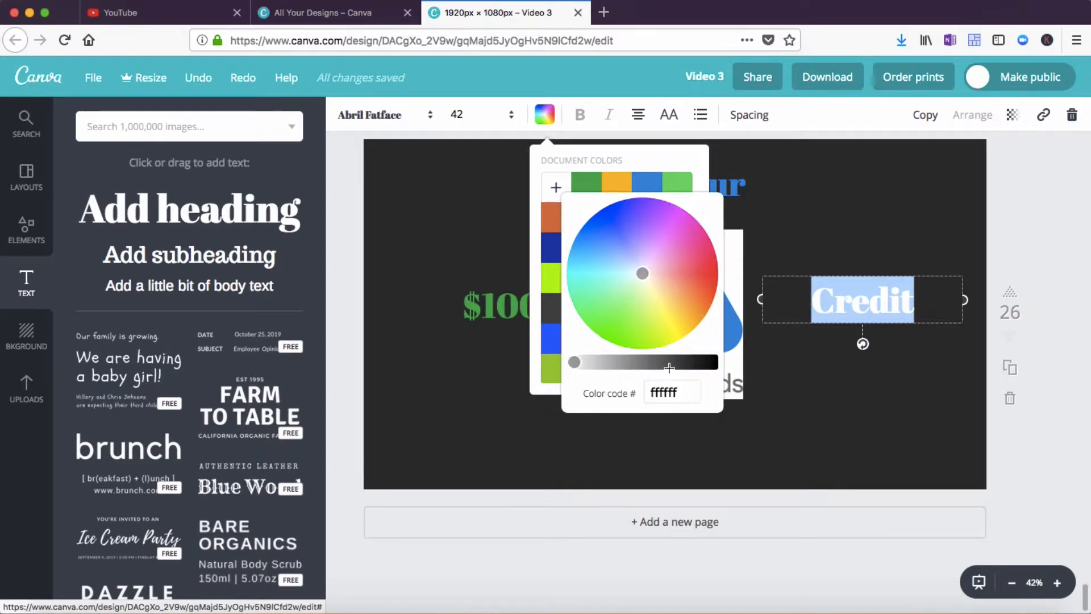
click(648, 390)
drag(649, 391, 679, 391)
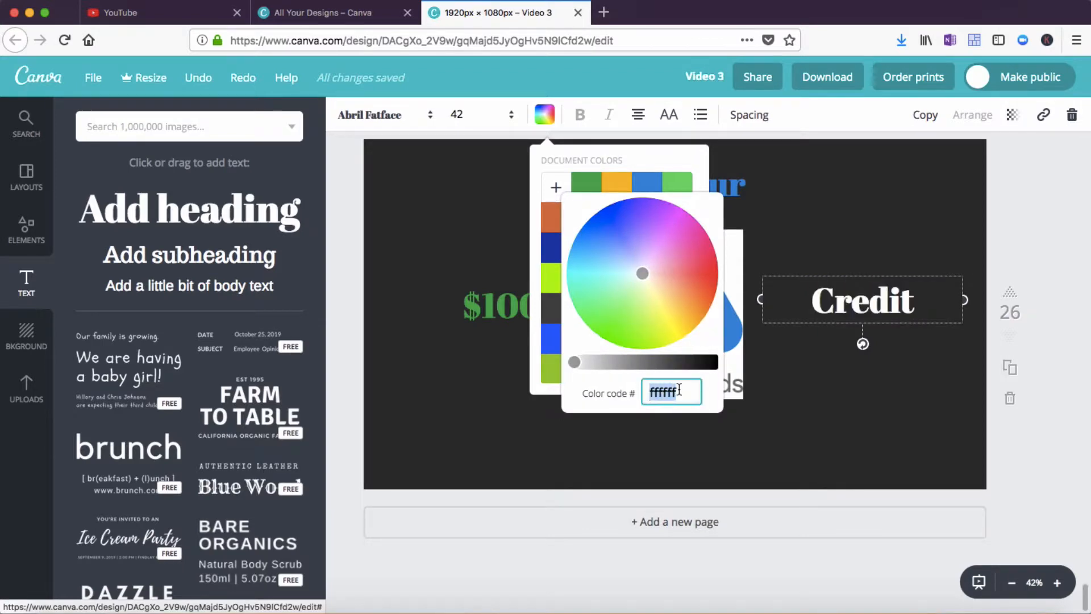
key(ctrl+v)
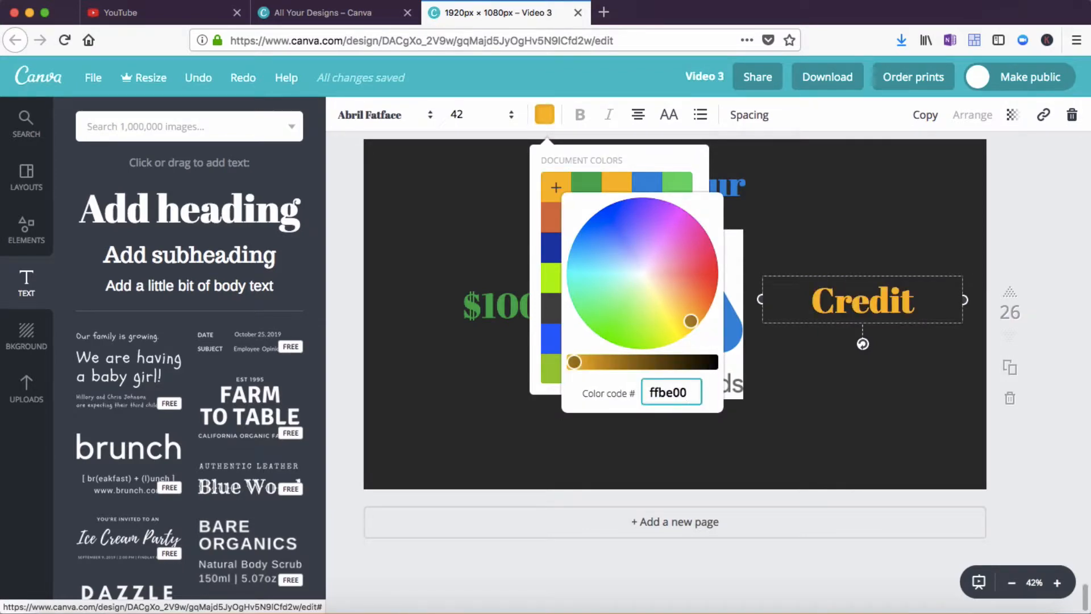
click(789, 448)
click(815, 455)
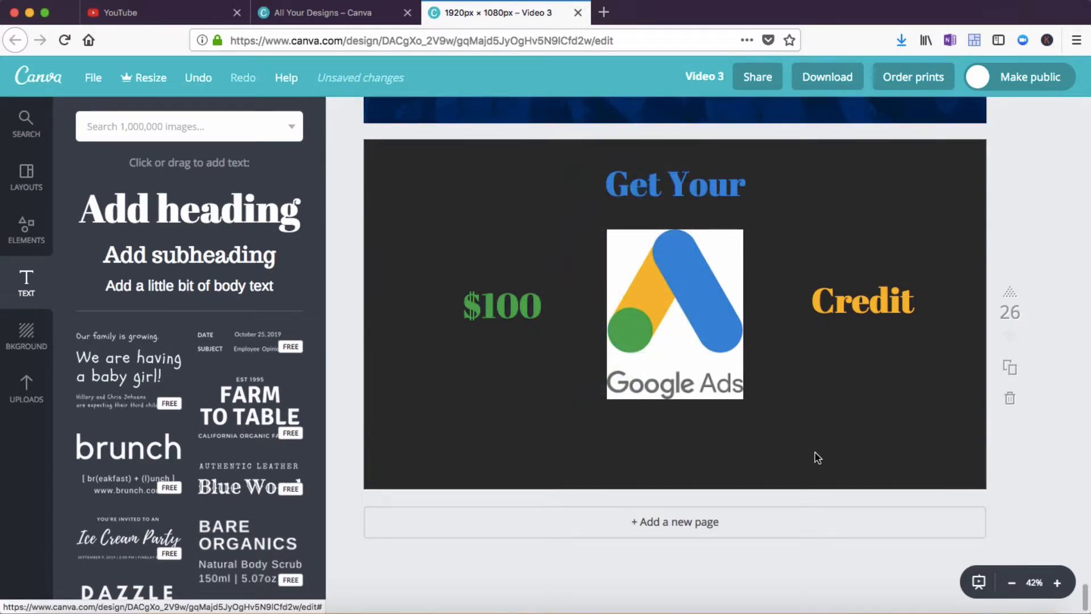
Change the page background colour to white
click(23, 340)
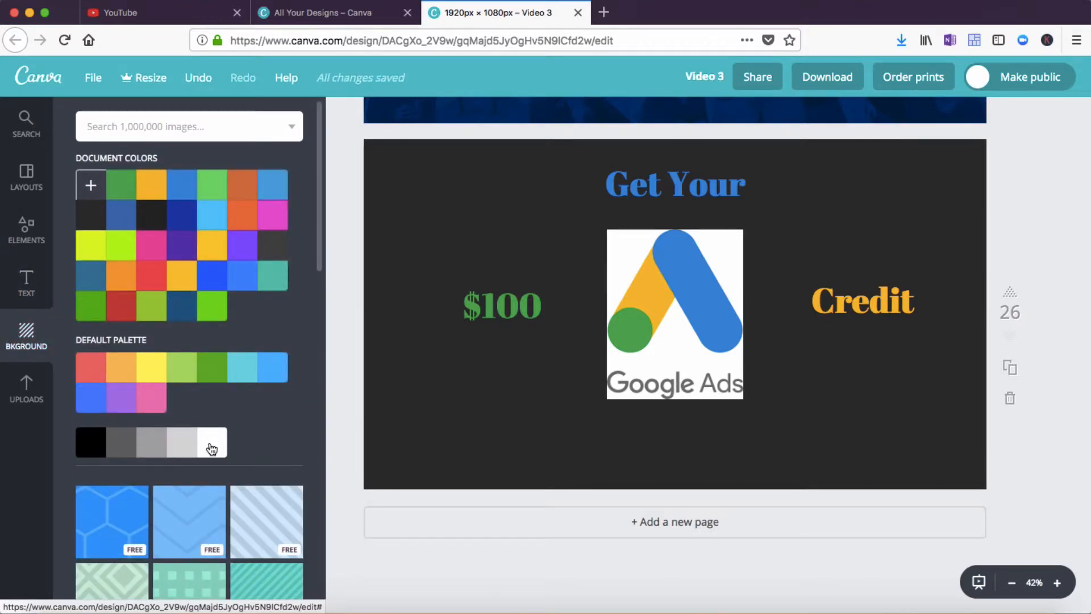
click(211, 449)
click(478, 418)
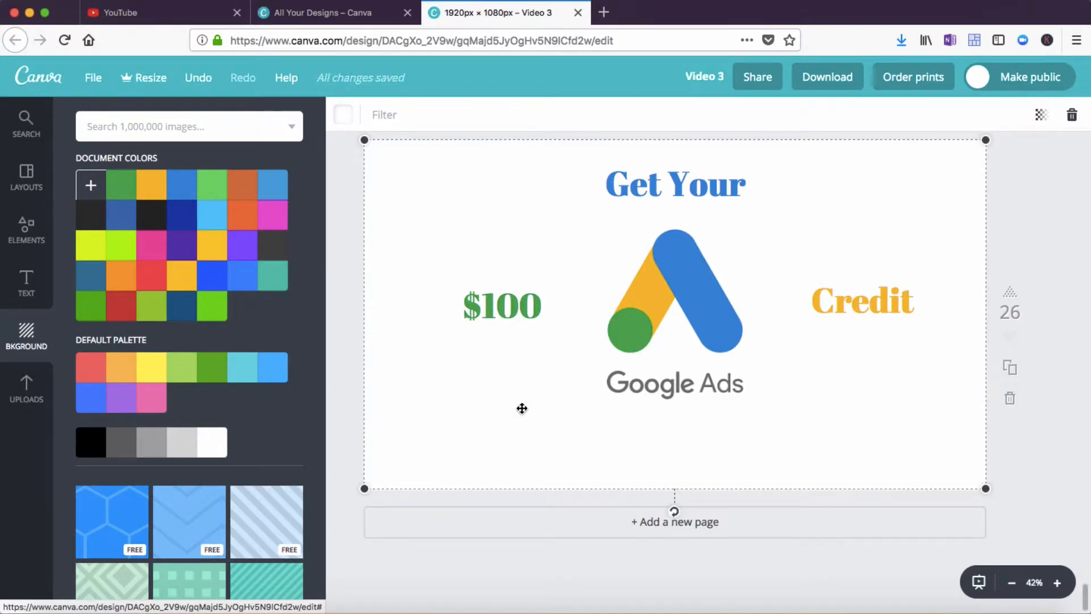
Set the font size of both the $100 and Credit texts to 80
double_click(514, 309)
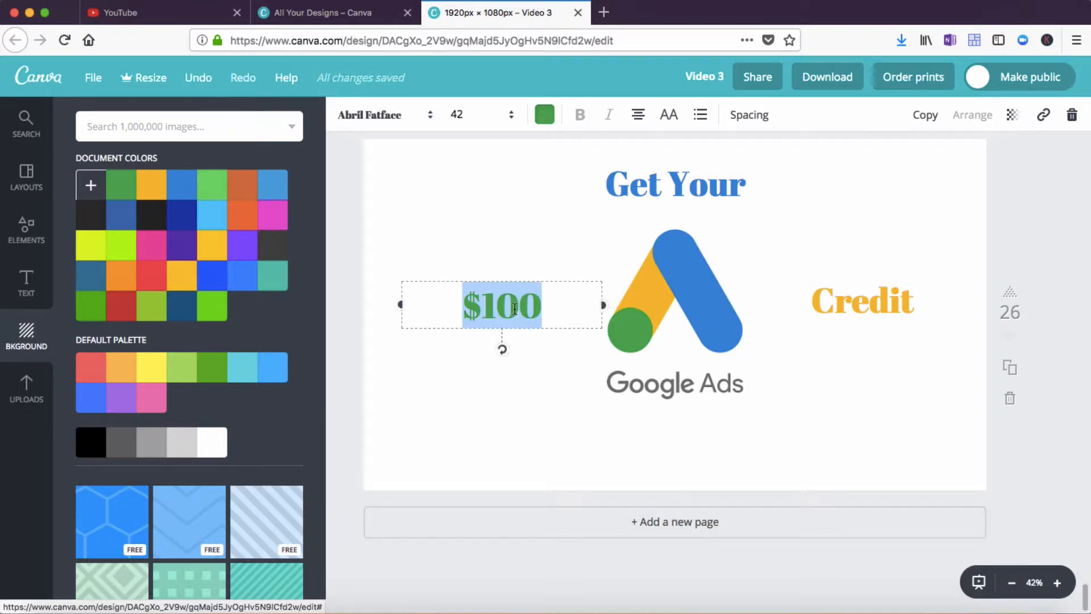
click(511, 117)
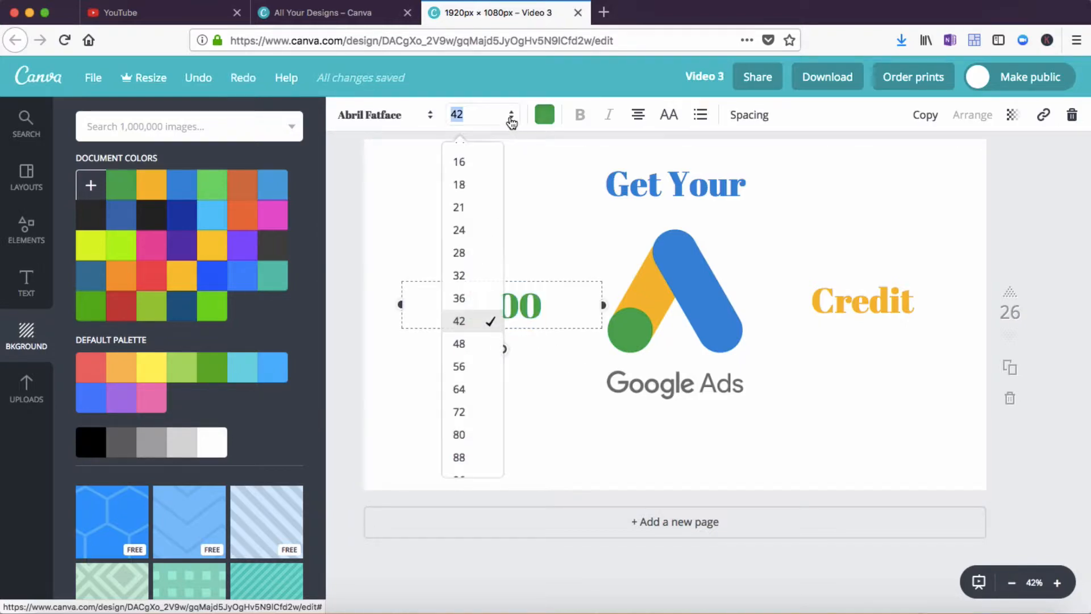
click(459, 435)
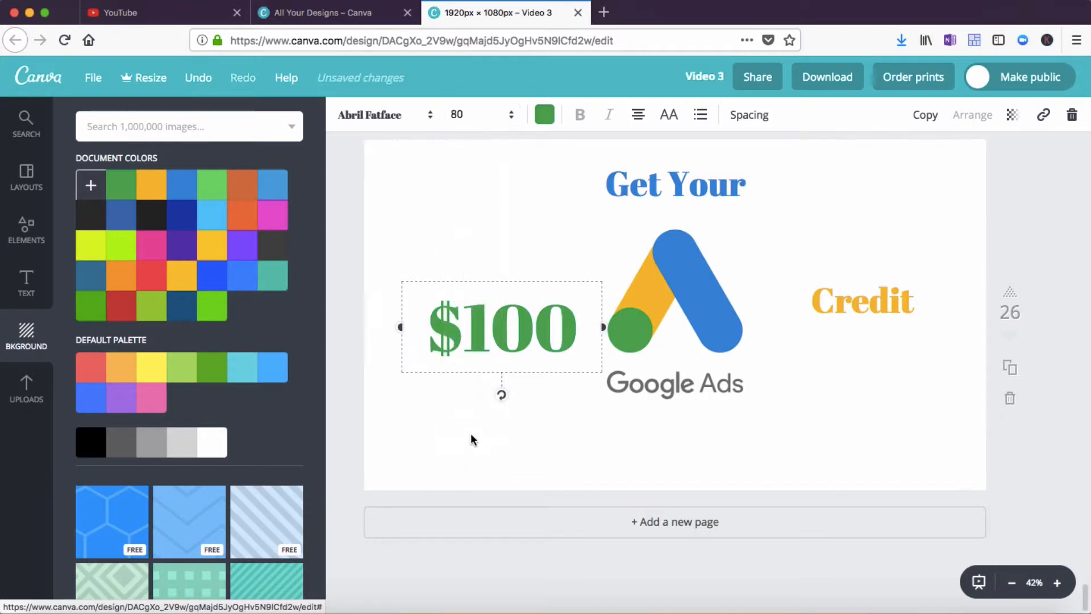
click(534, 439)
click(871, 296)
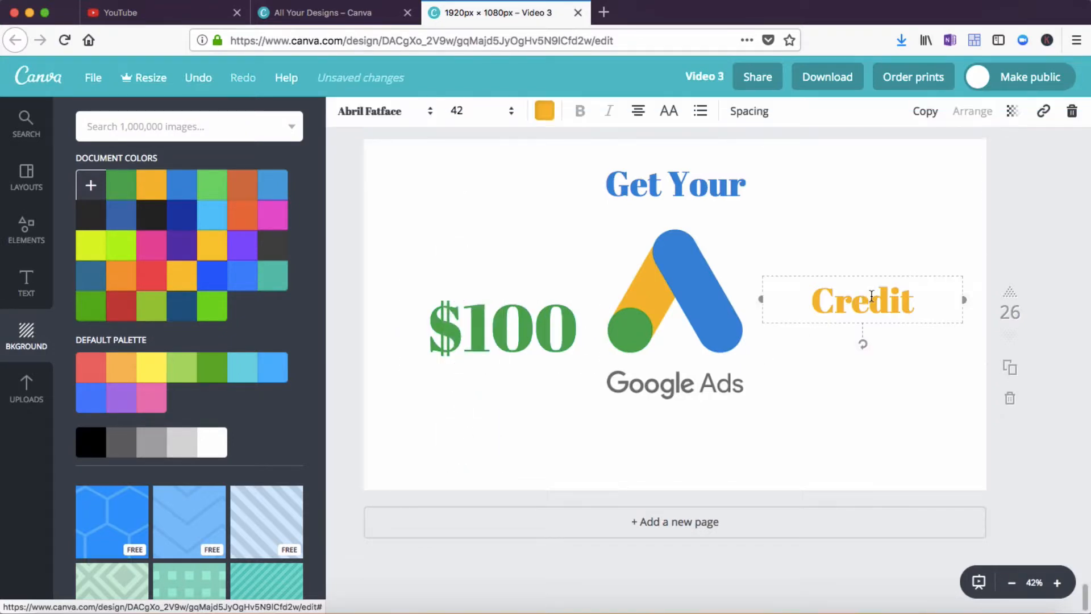
click(511, 116)
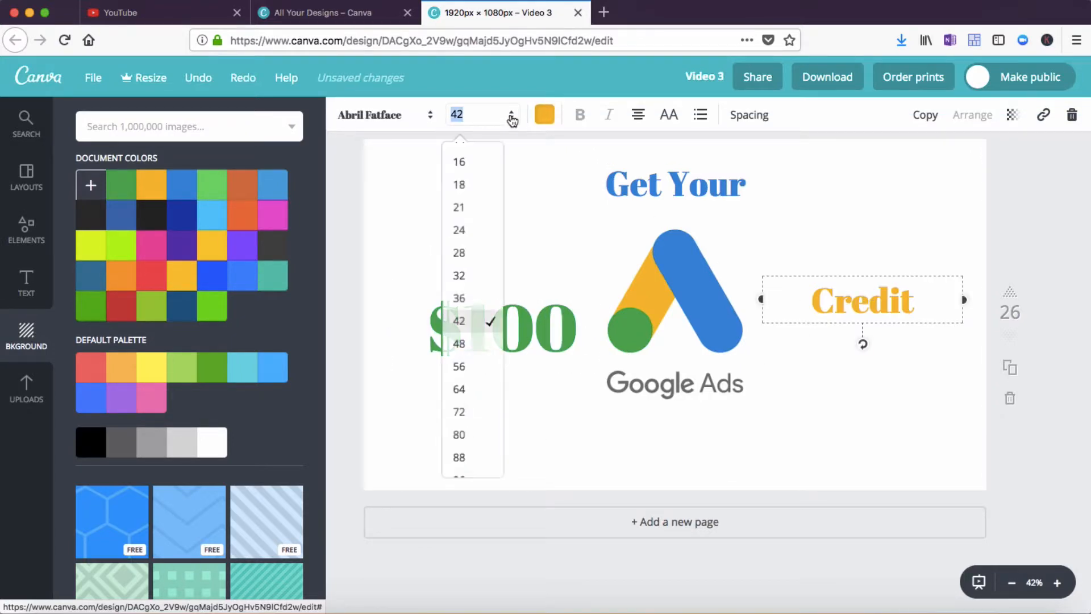
click(459, 435)
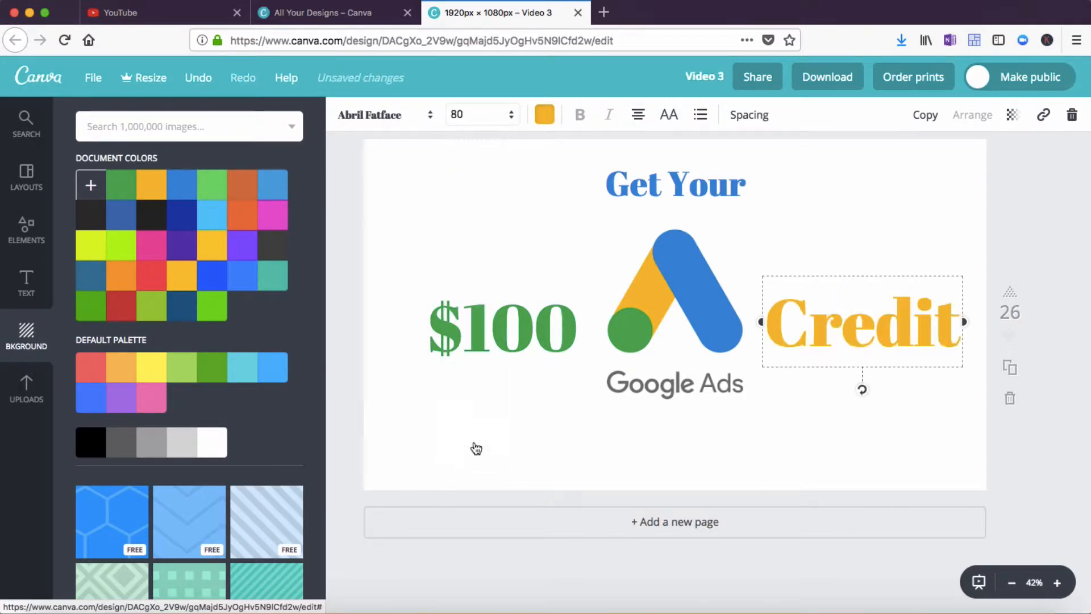
Enlarge the Google Ads logo from its corner and reposition it slightly upward in the centre
click(663, 358)
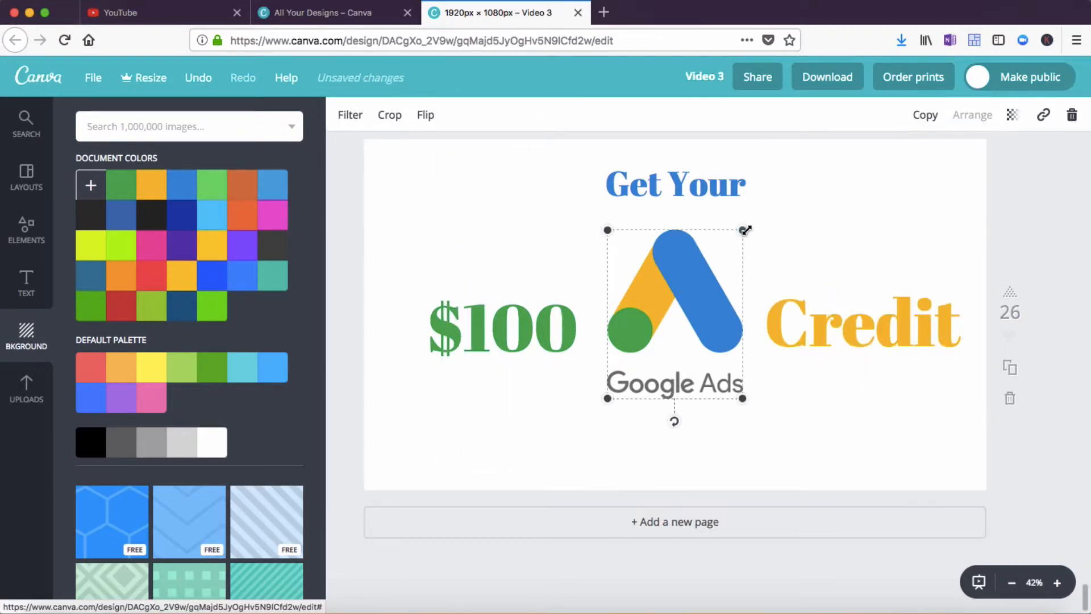
drag(742, 230, 793, 199)
drag(695, 282, 682, 309)
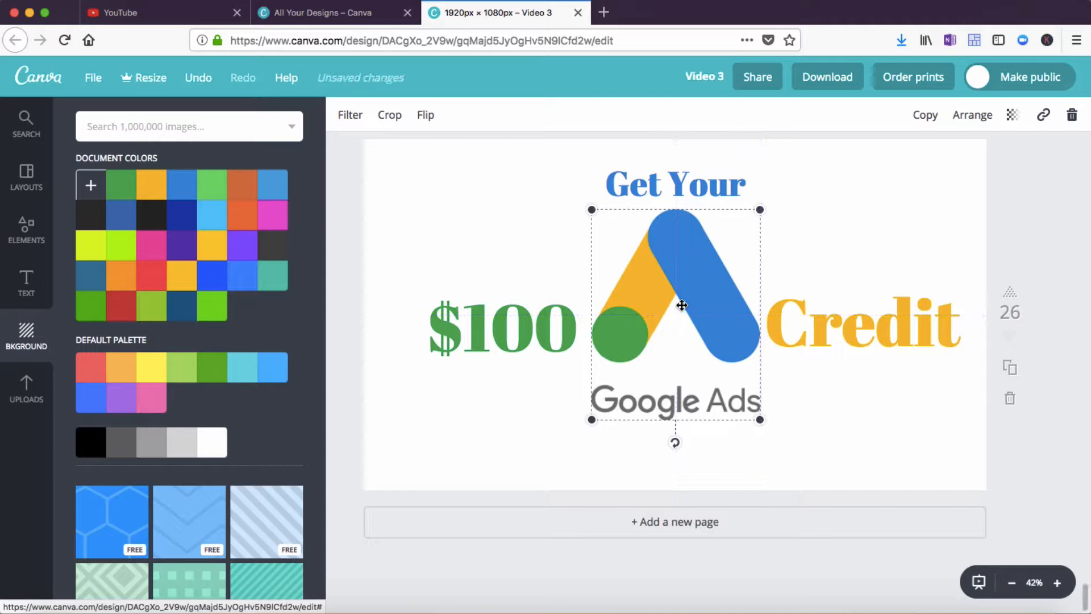
Nudge the $100 text up and left and the Credit text up and right, away from the logo
click(527, 339)
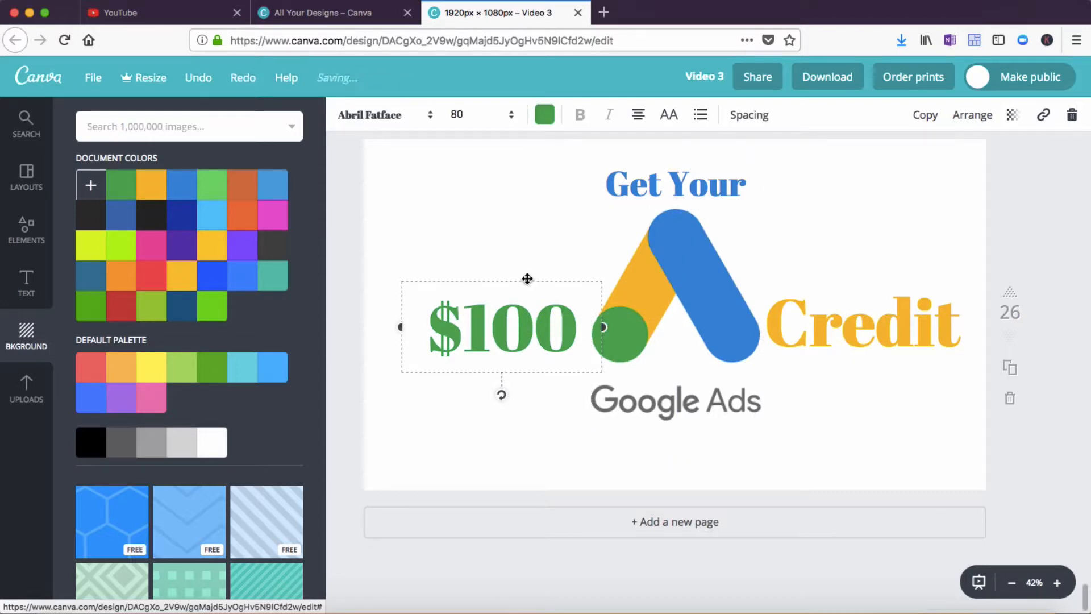
drag(528, 280, 508, 267)
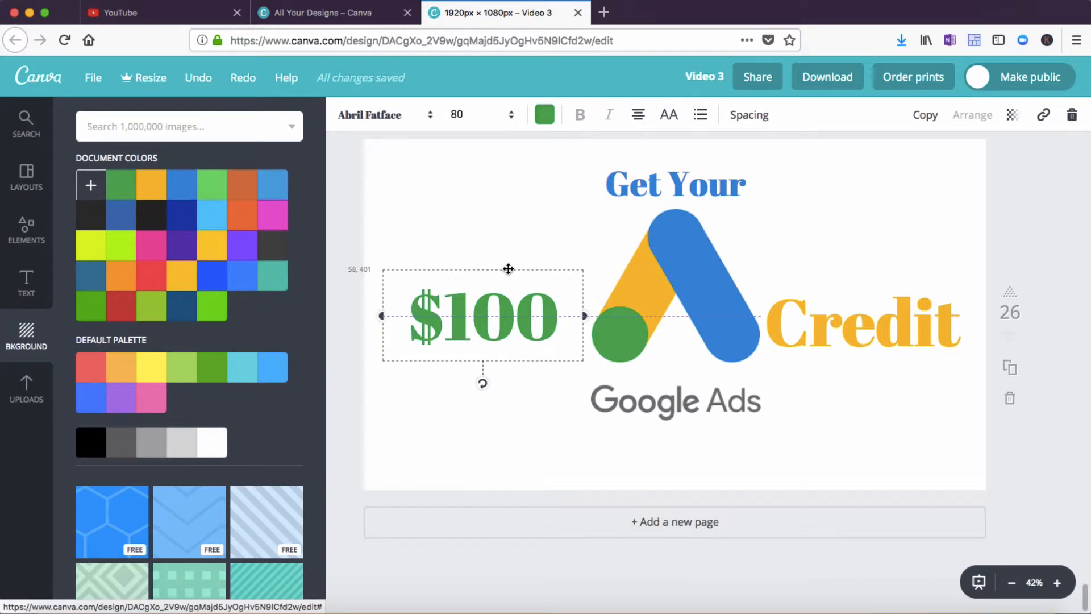
drag(508, 268, 508, 268)
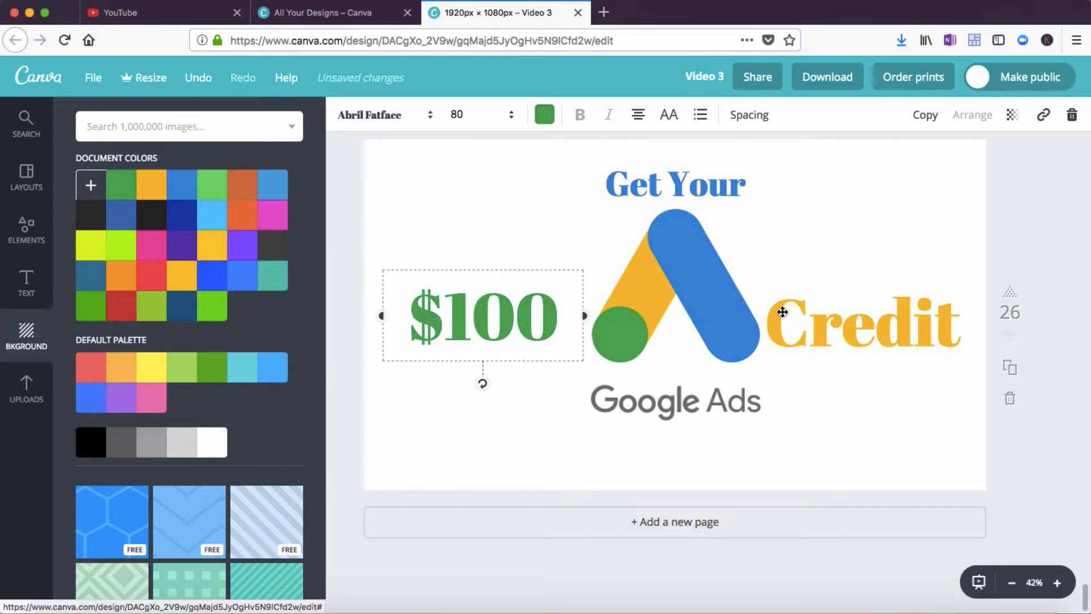
click(872, 307)
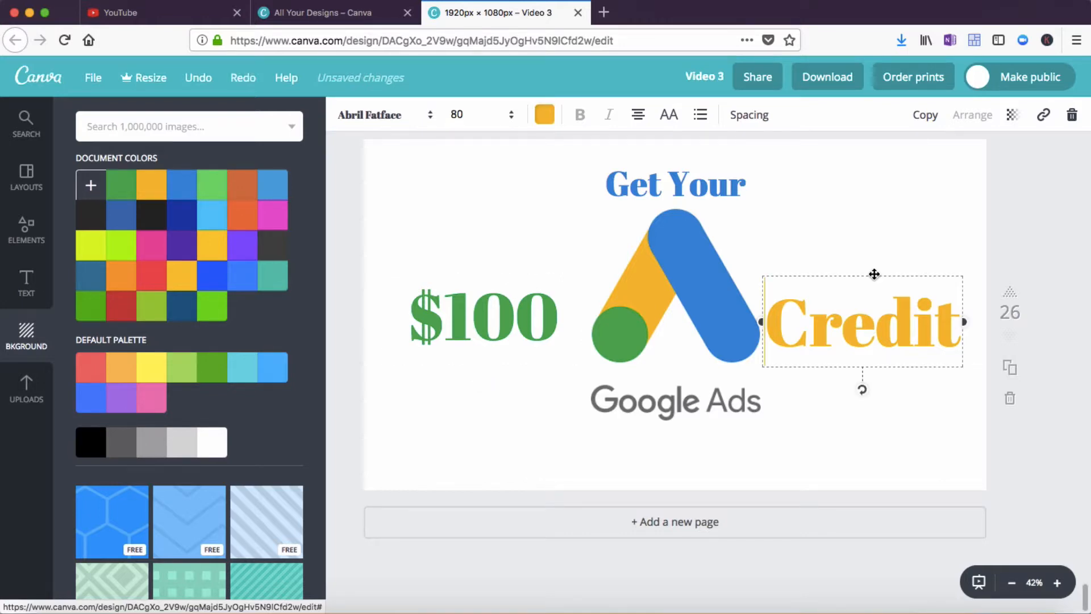
drag(874, 274, 882, 264)
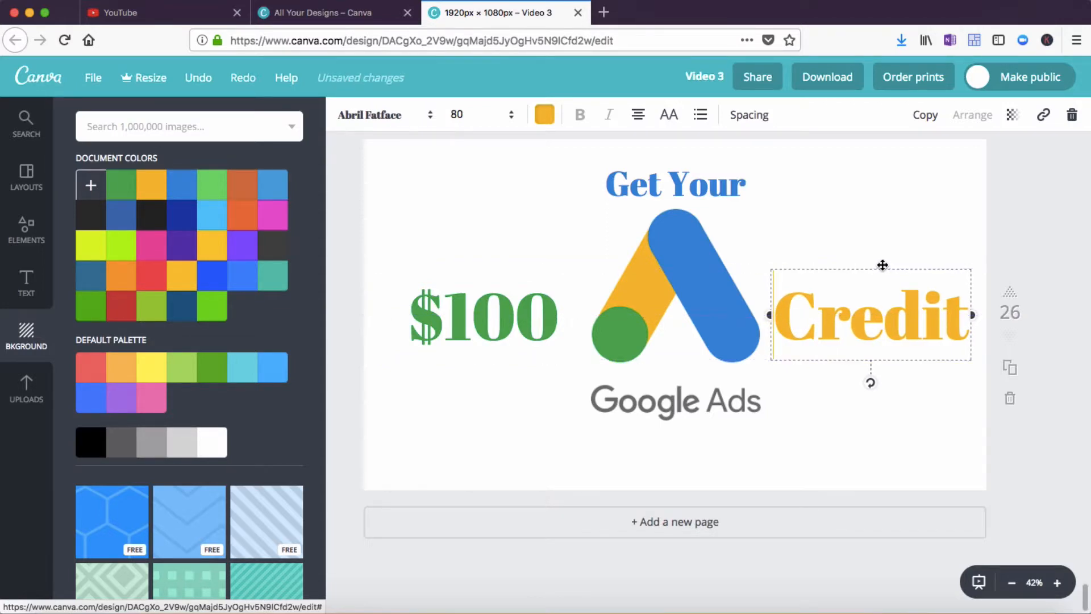
click(878, 436)
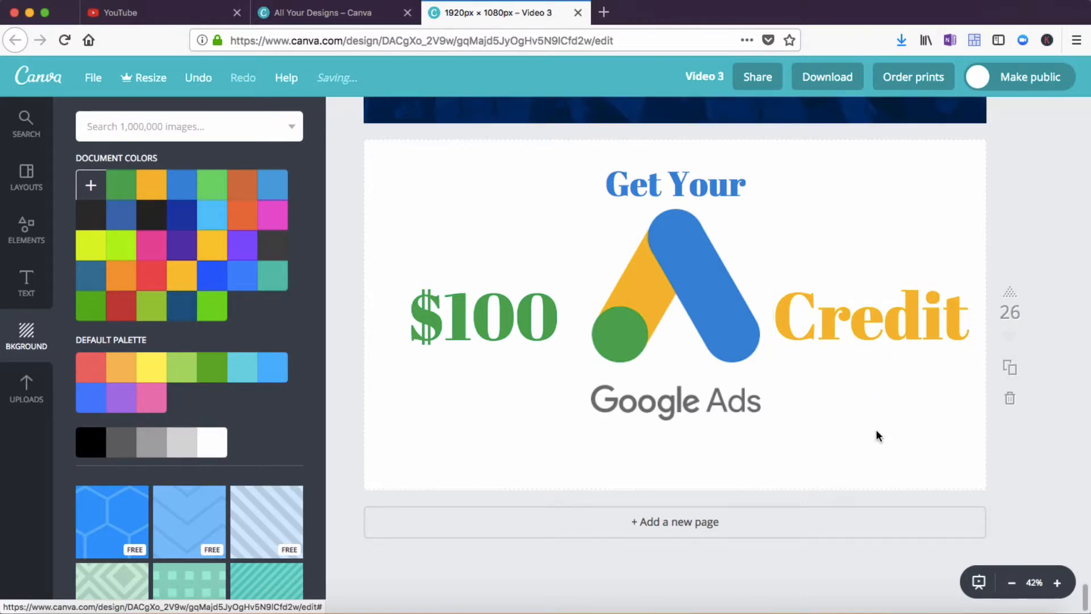
Move the Get Your heading above the $100 text, tilting it and then straightening it back to horizontal
scroll(876, 435, up, 1)
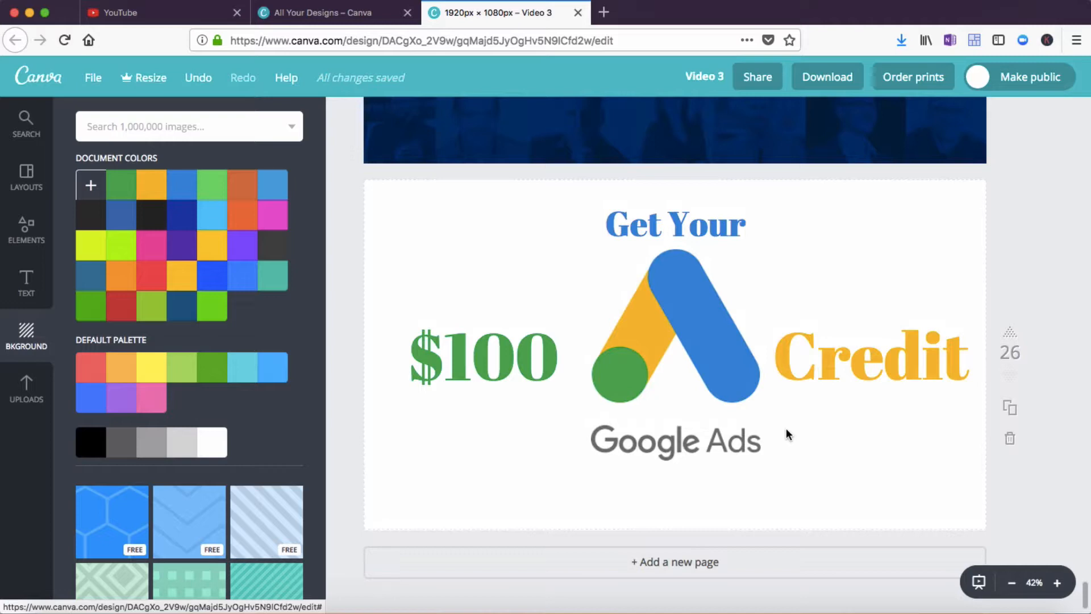
click(698, 229)
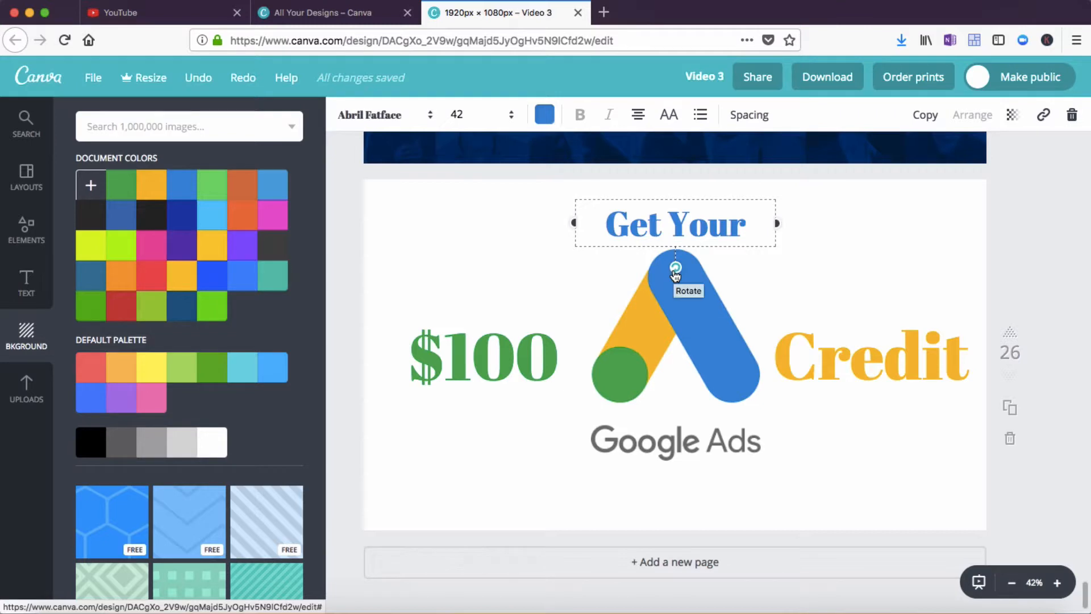
drag(675, 274, 690, 266)
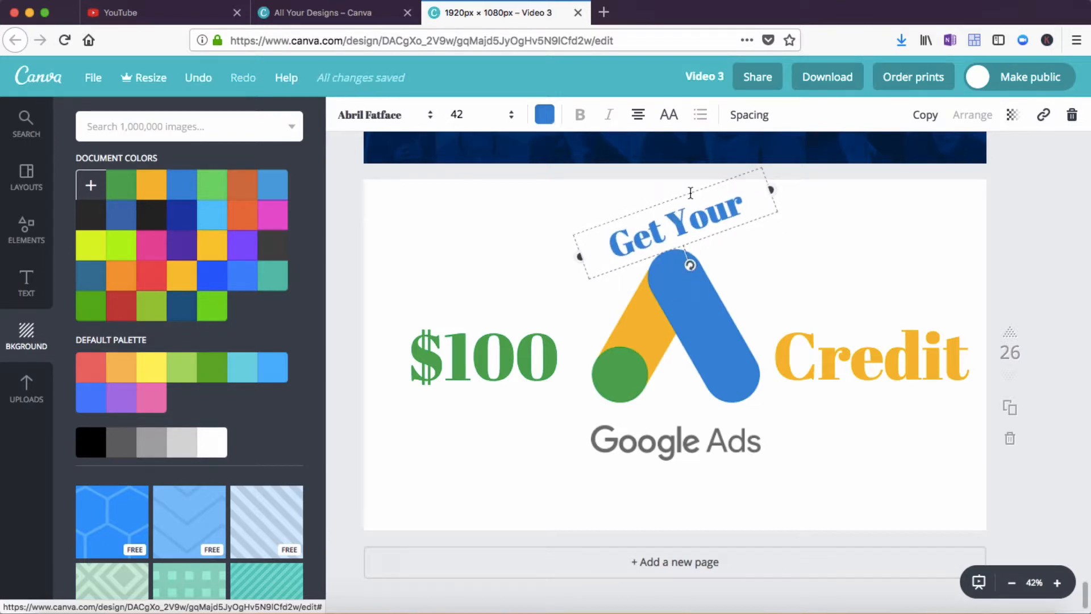
drag(690, 191, 559, 203)
click(525, 441)
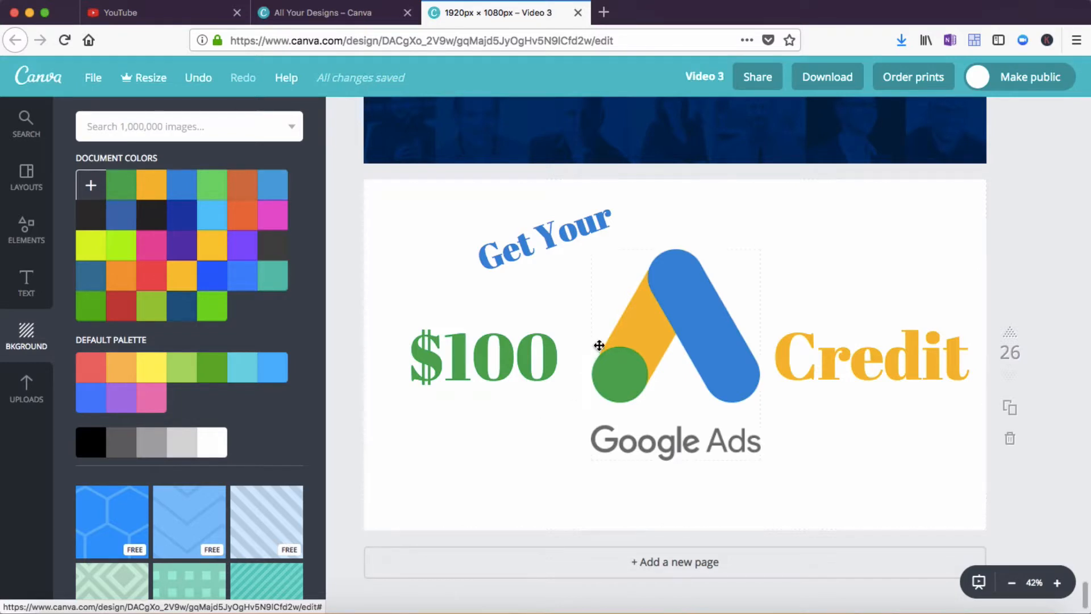
click(550, 242)
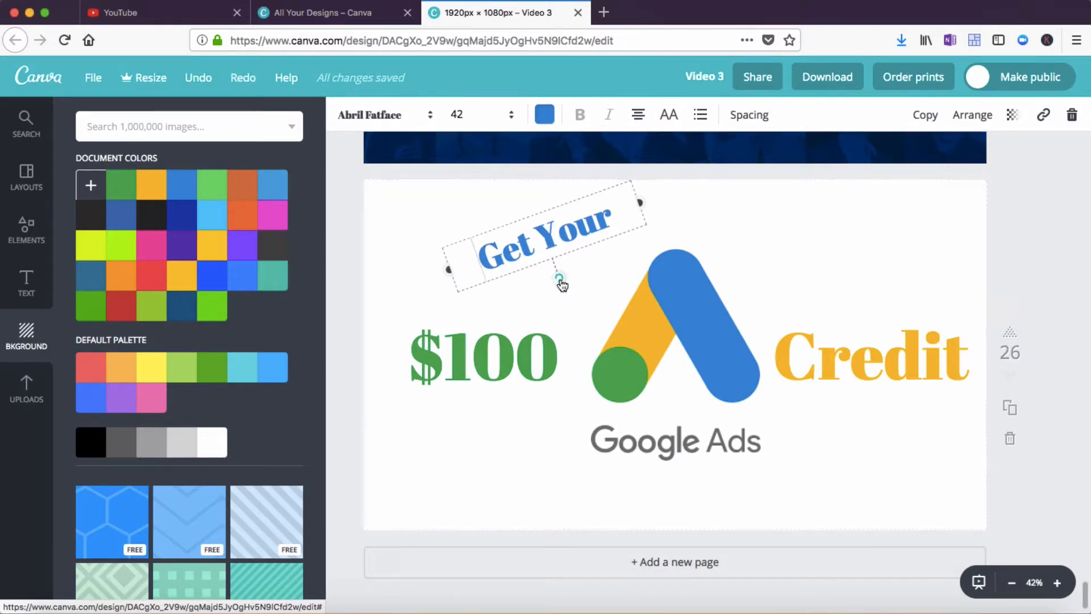
drag(562, 285, 533, 289)
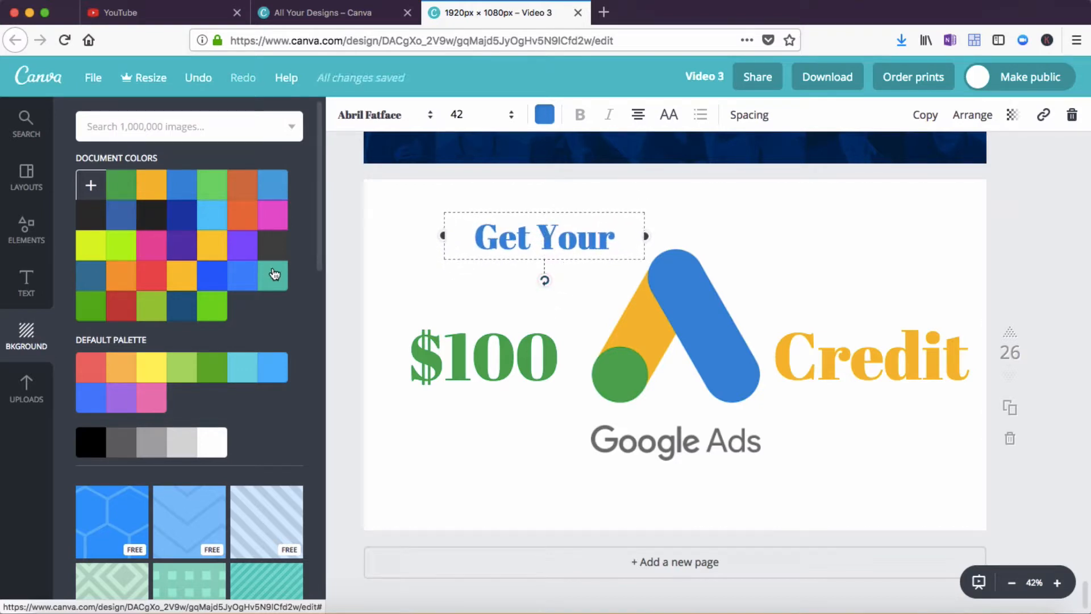
Add a square shape and resize it into a full-width bar along the top edge of the thumbnail
click(26, 232)
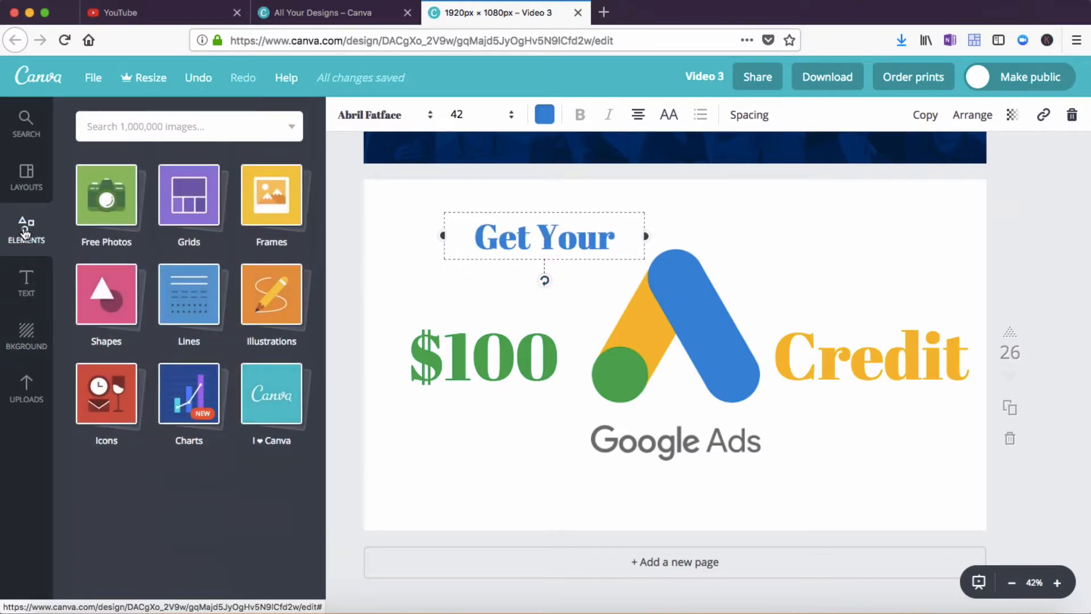
click(104, 292)
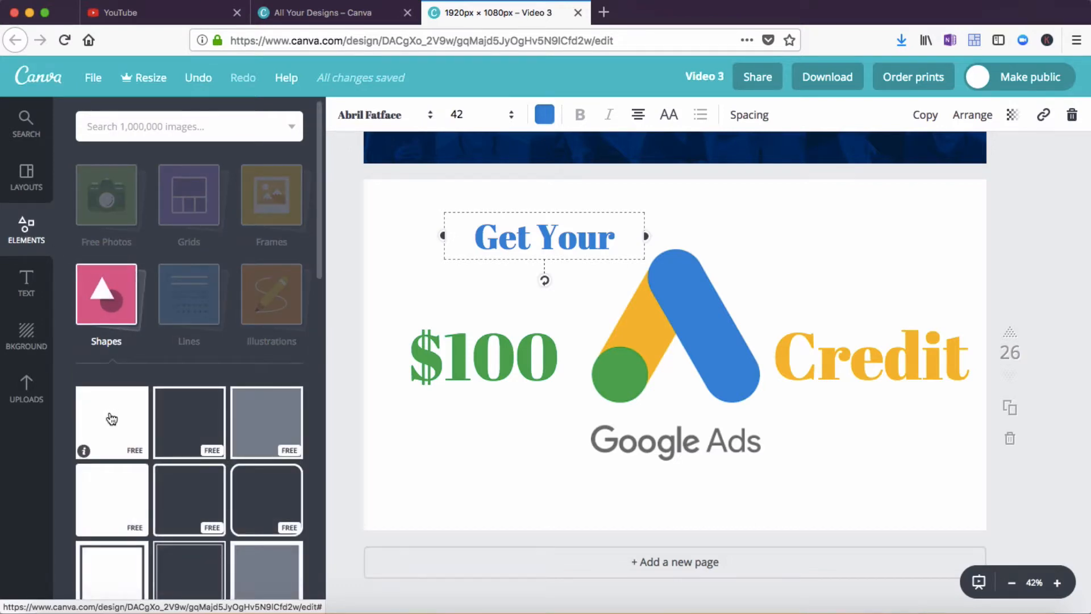
drag(111, 419, 519, 316)
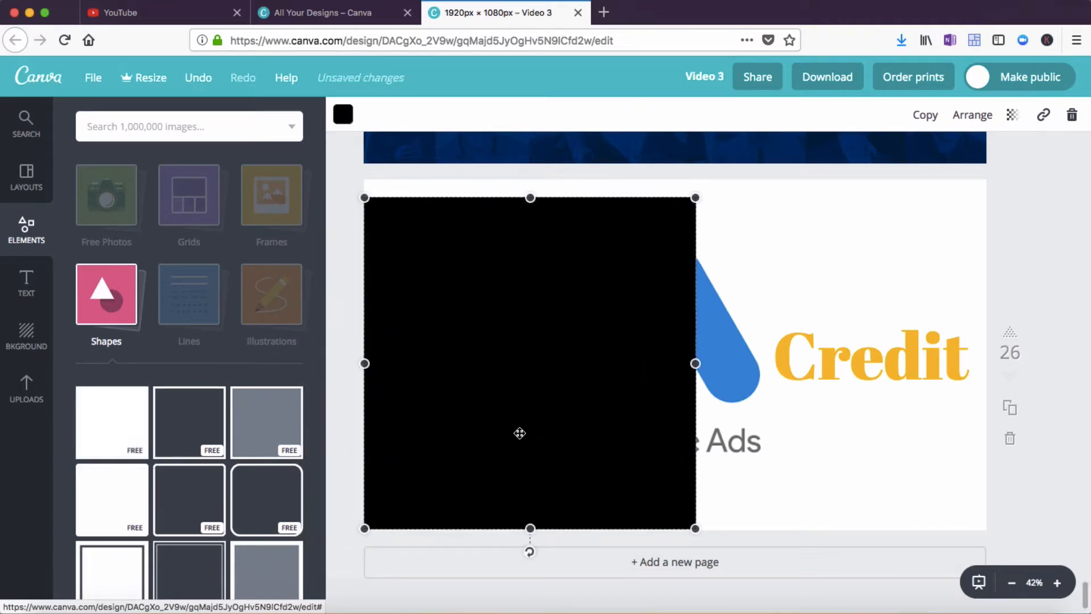
drag(529, 527, 540, 229)
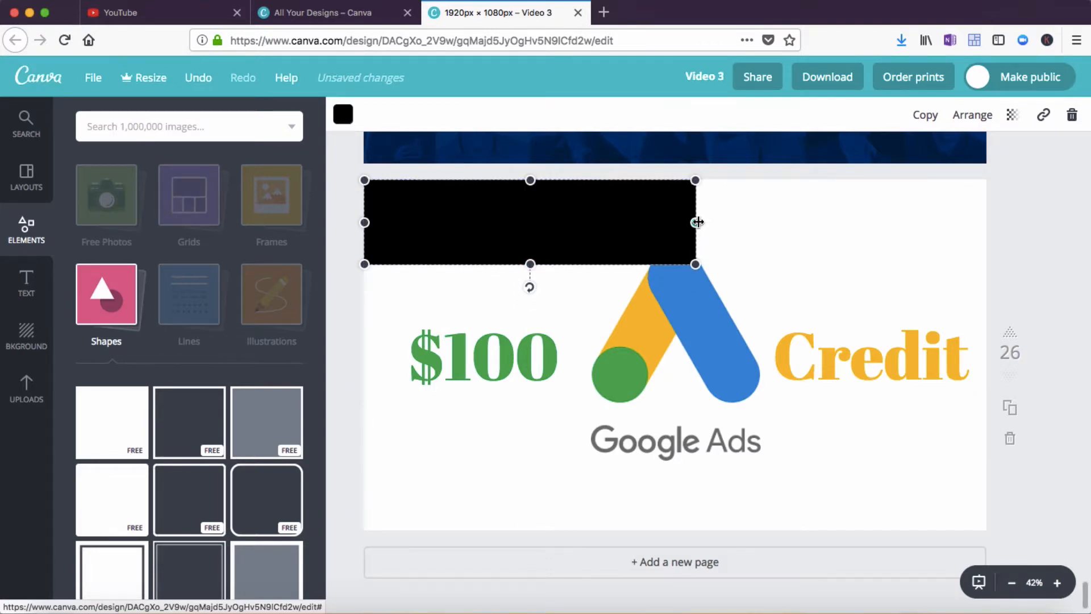
drag(698, 222, 989, 217)
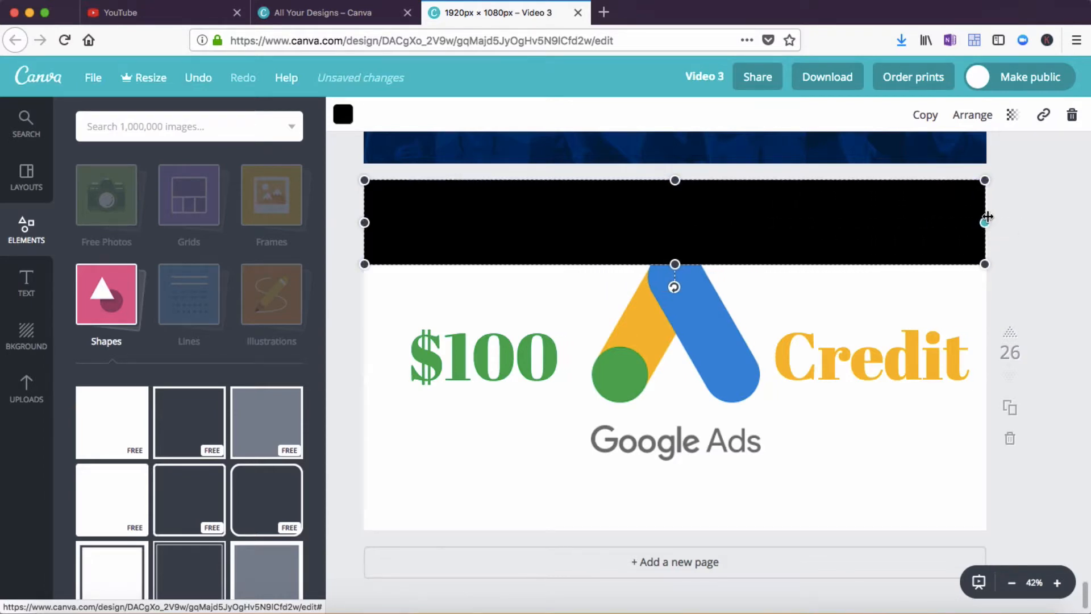
drag(673, 254, 674, 234)
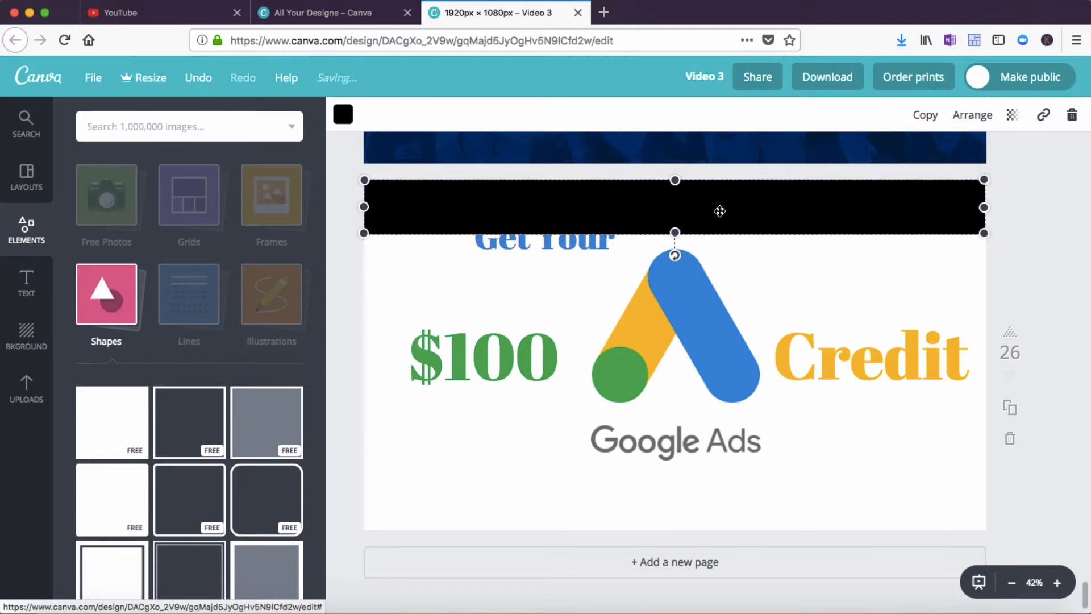
Switch to OneNote and copy the logo's blue hex code 2886dc from the notes
click(343, 116)
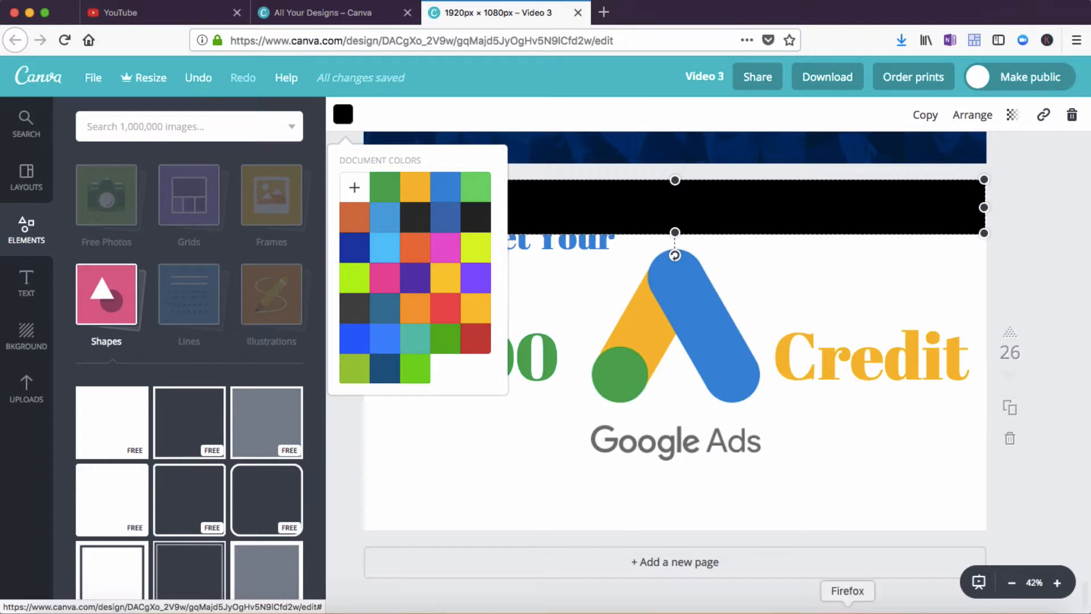
click(891, 612)
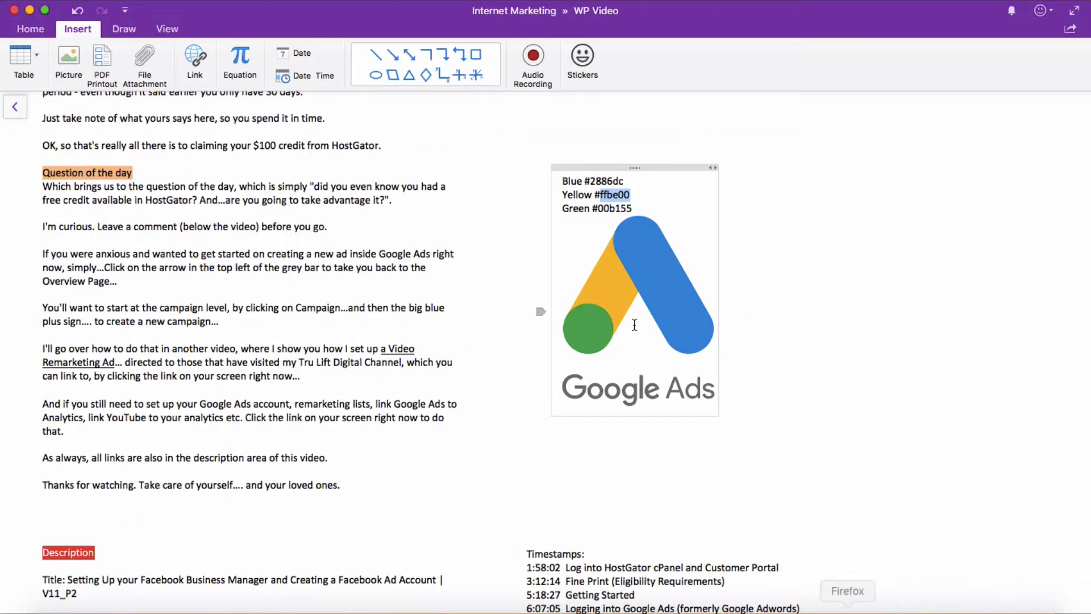
key(super+a)
click(596, 181)
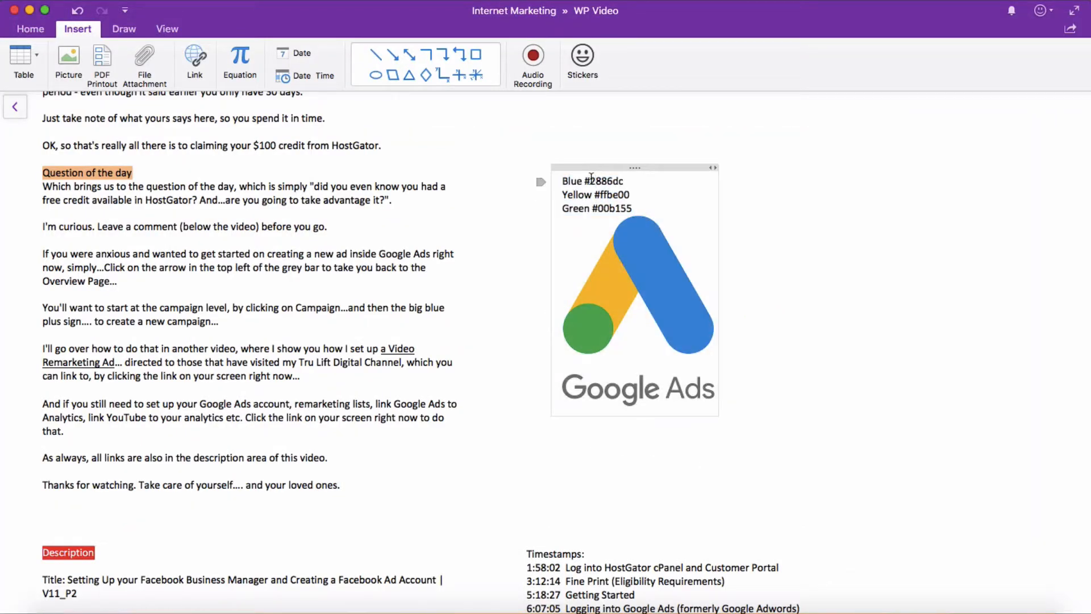
drag(591, 180, 623, 180)
key(super+c)
click(823, 611)
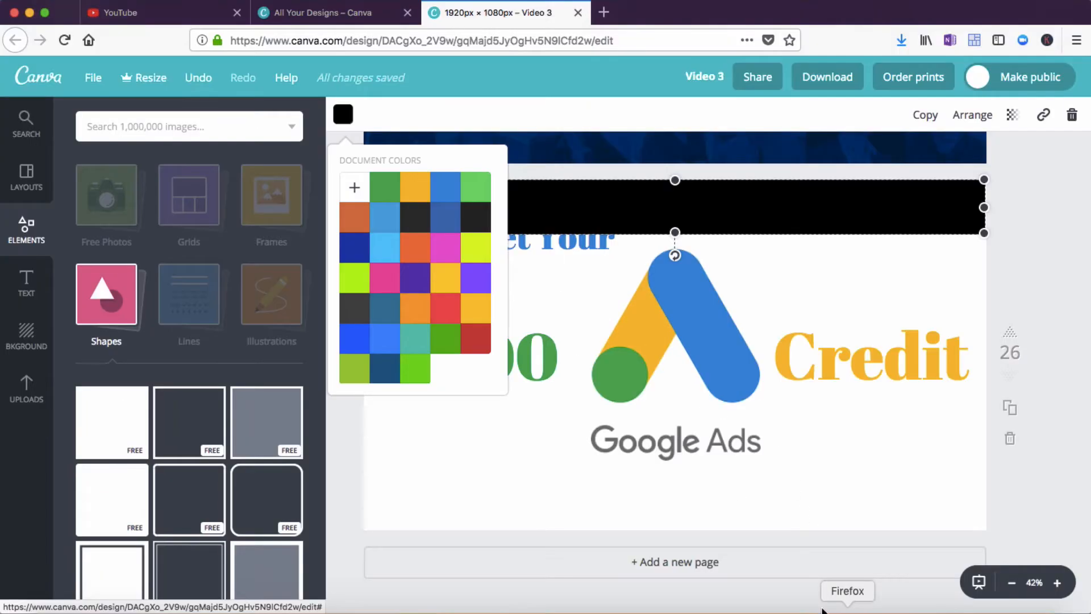
Set the top bar's colour to the custom hex code 2886dc
click(354, 187)
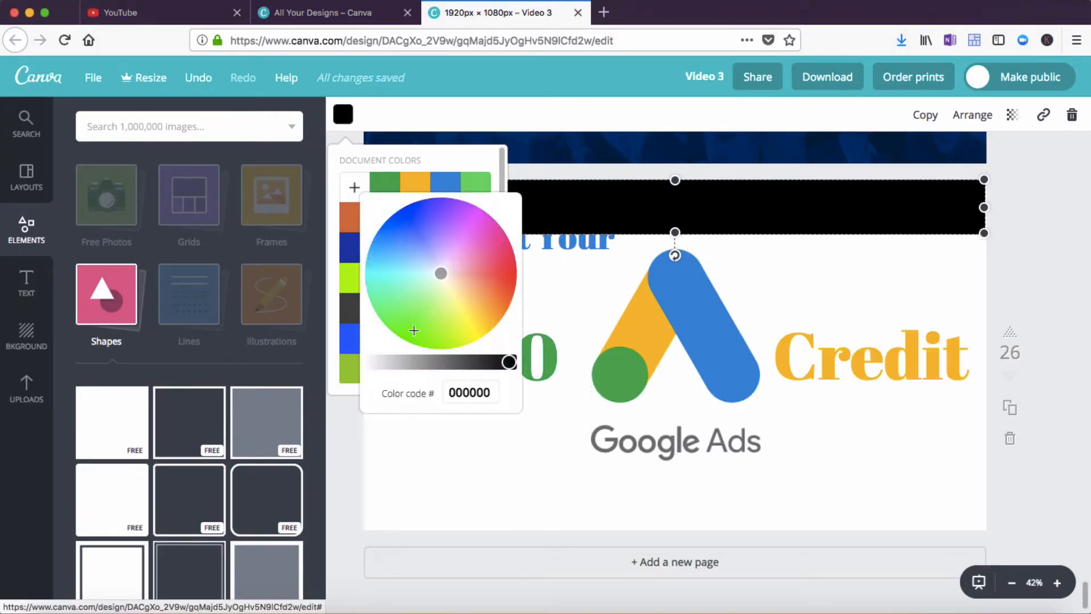
drag(449, 395, 493, 394)
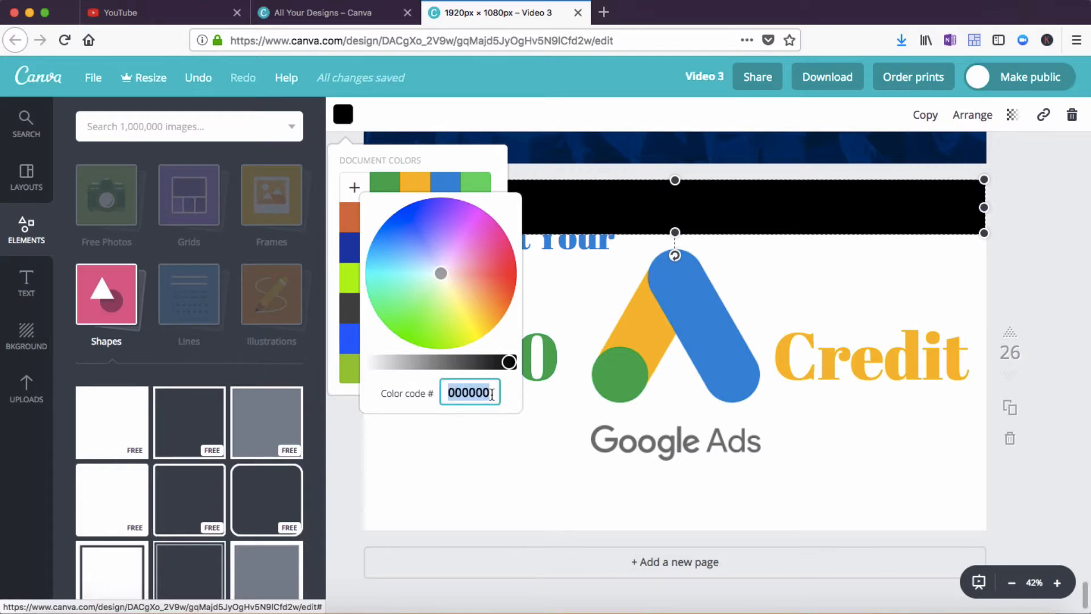
key(super+v)
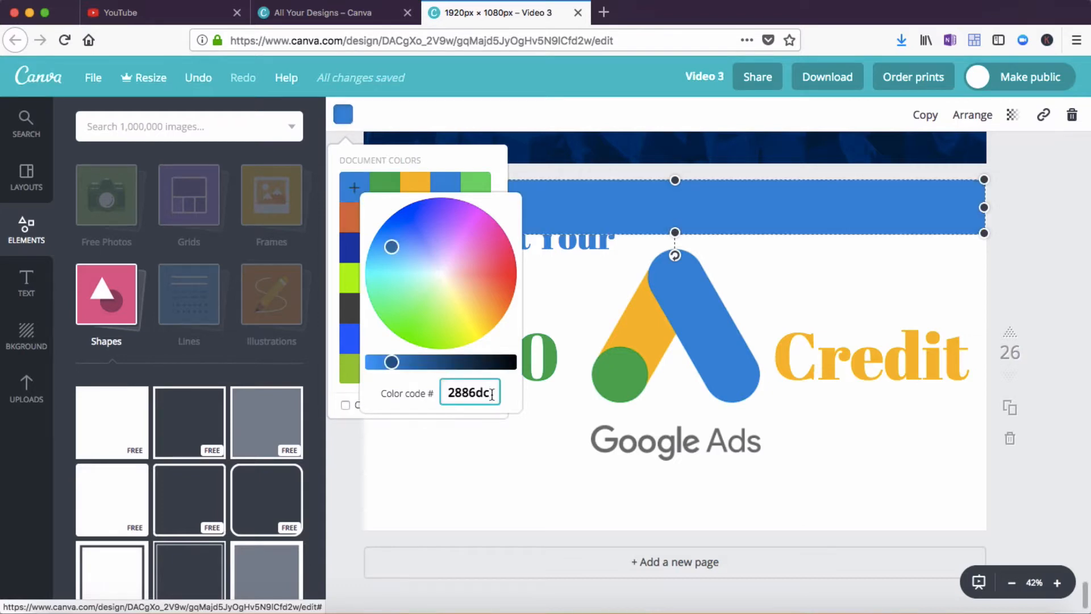
click(489, 458)
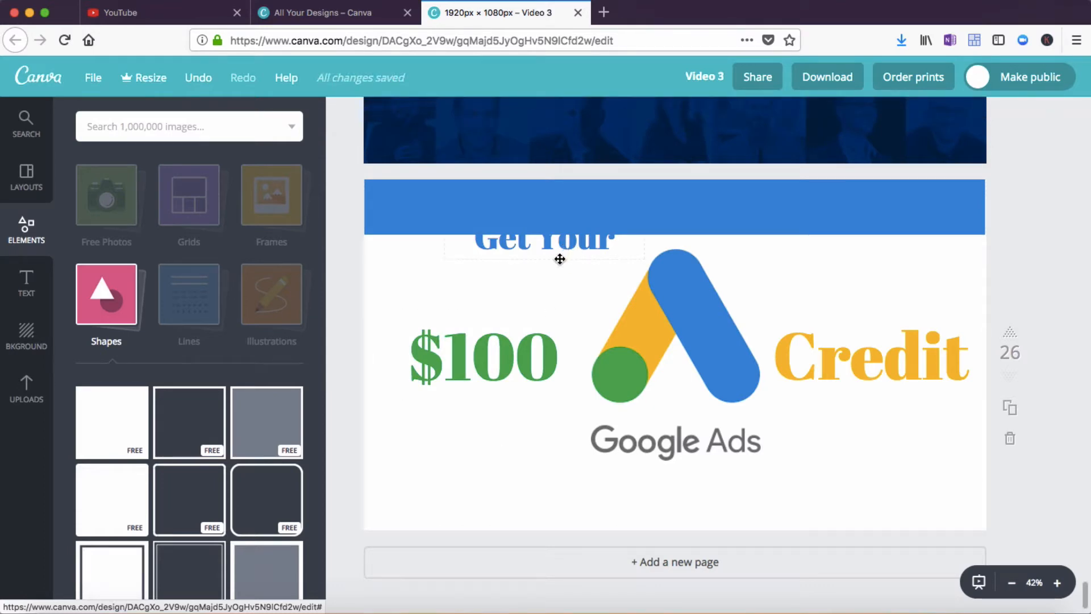
Nudge the Get Your text slightly and change its colour to white
drag(559, 259, 567, 243)
drag(566, 248, 565, 250)
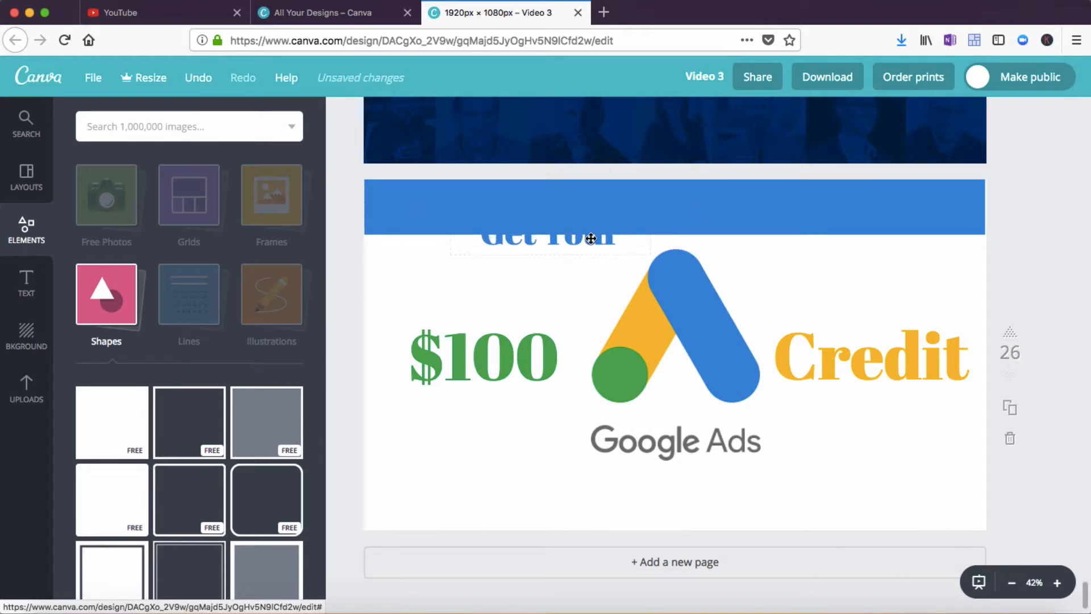
click(483, 236)
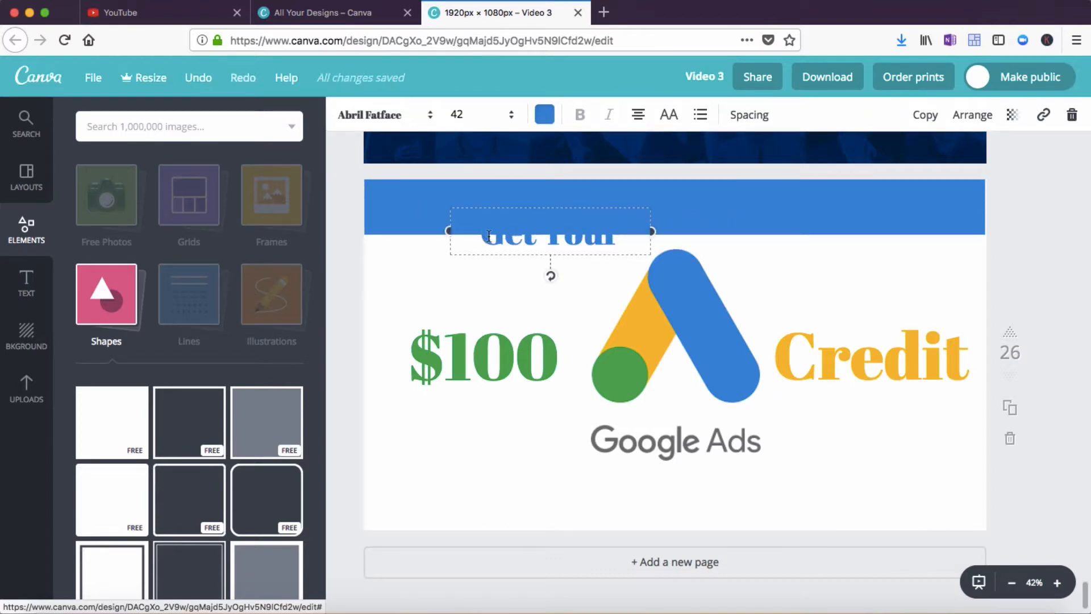
drag(482, 233, 618, 232)
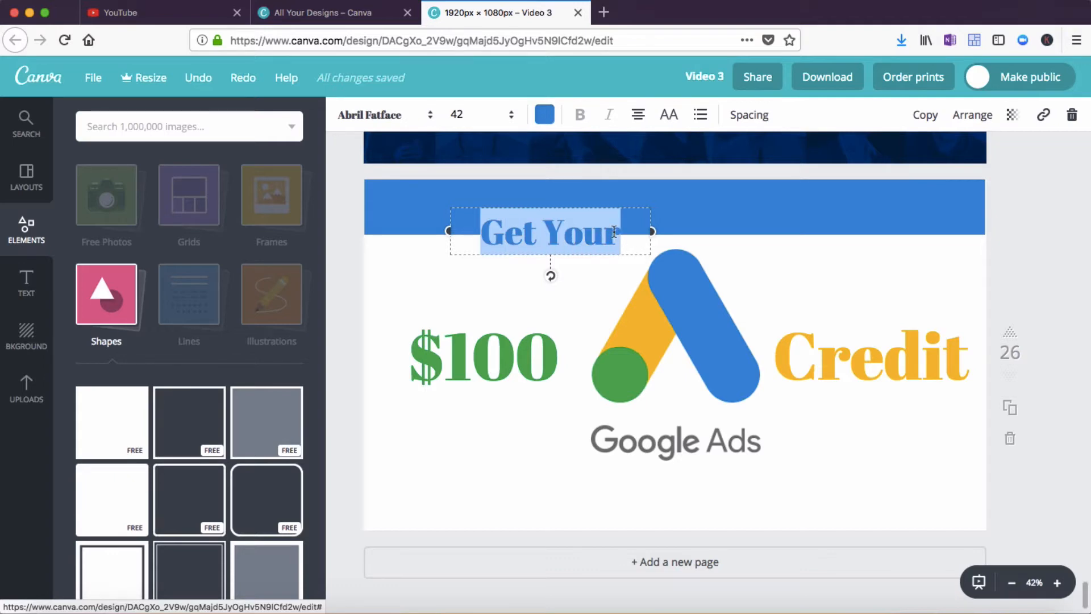
click(544, 115)
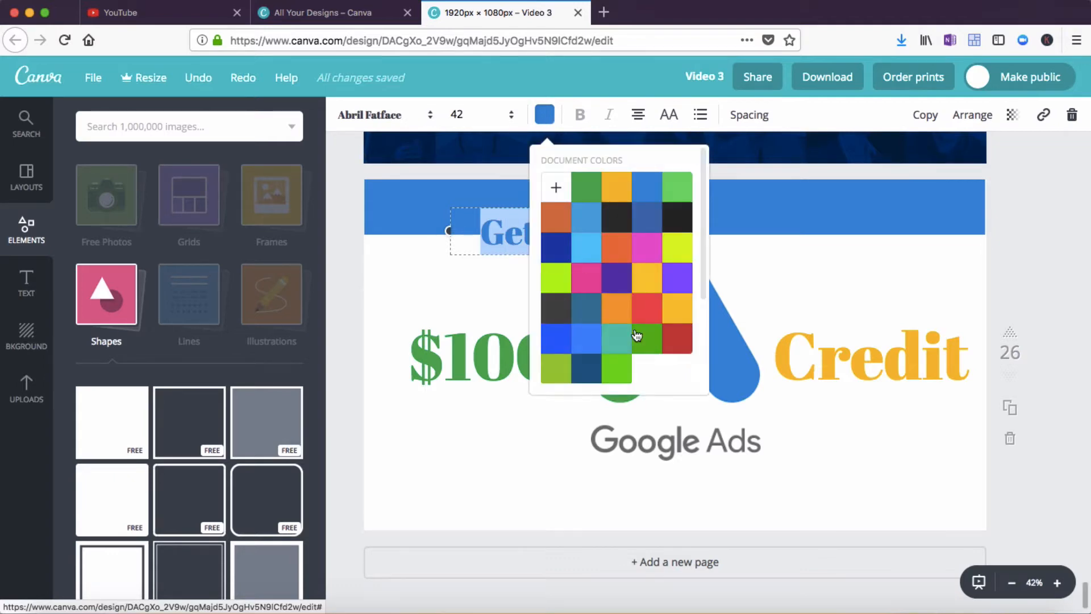
scroll(666, 359, down, 5)
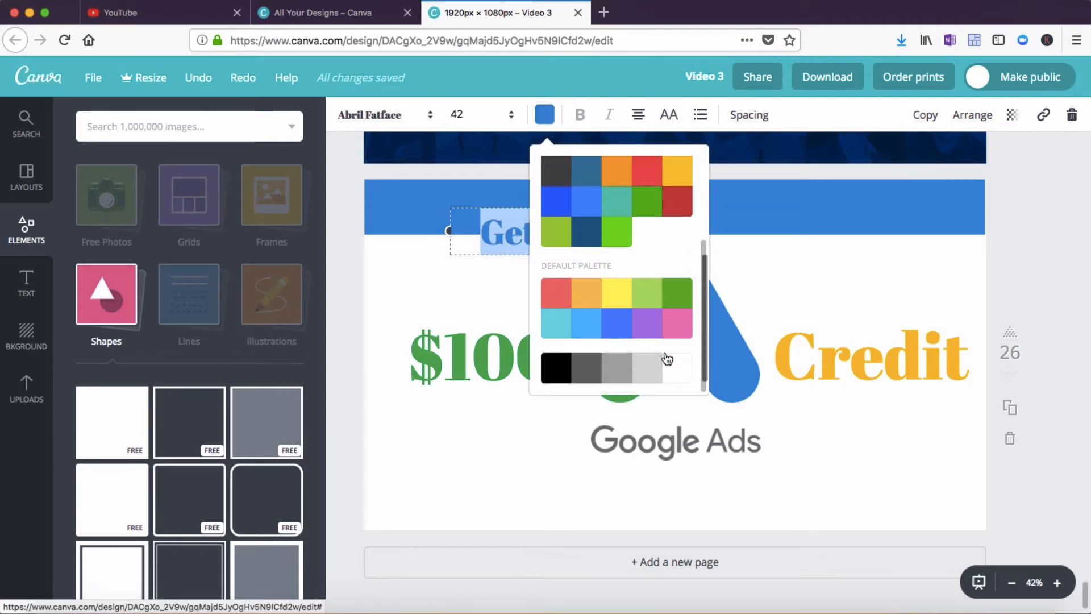
click(678, 368)
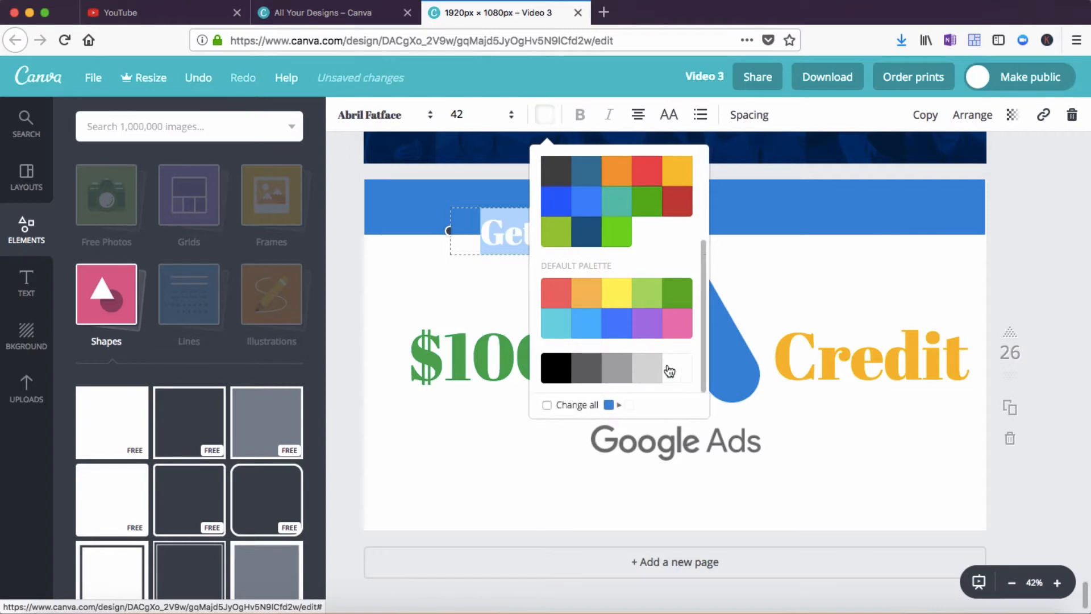
click(473, 407)
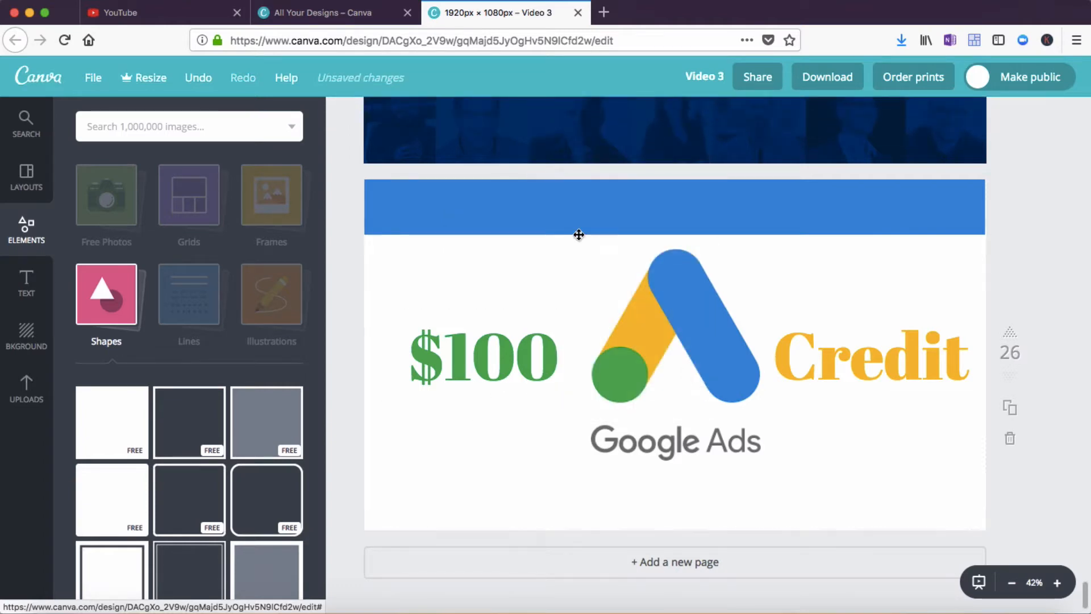
Bring the Get Your text in front of the blue bar and move it up into the bar
click(541, 226)
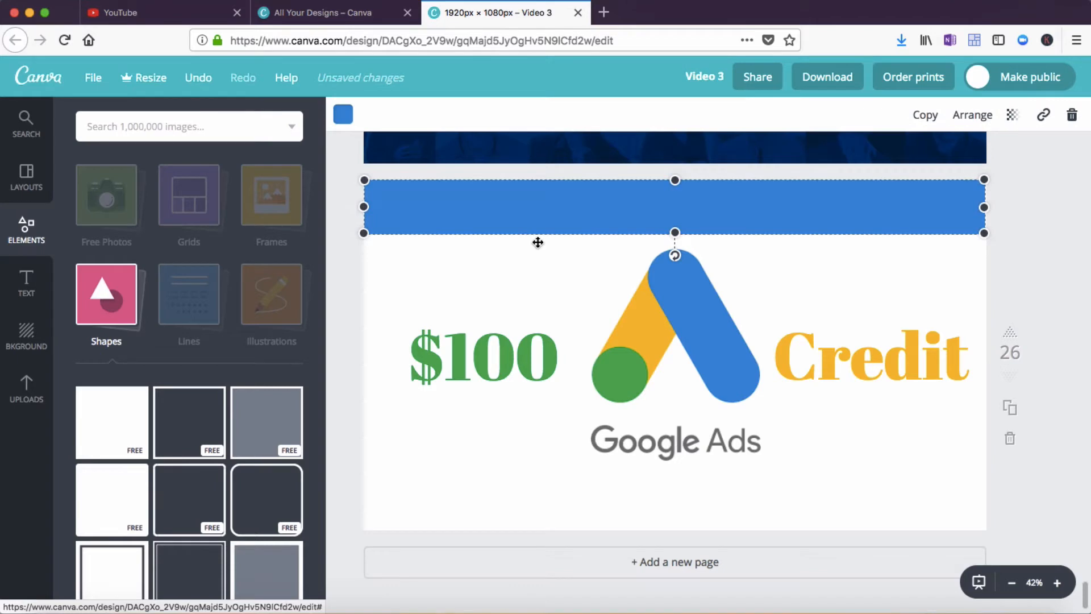
click(539, 244)
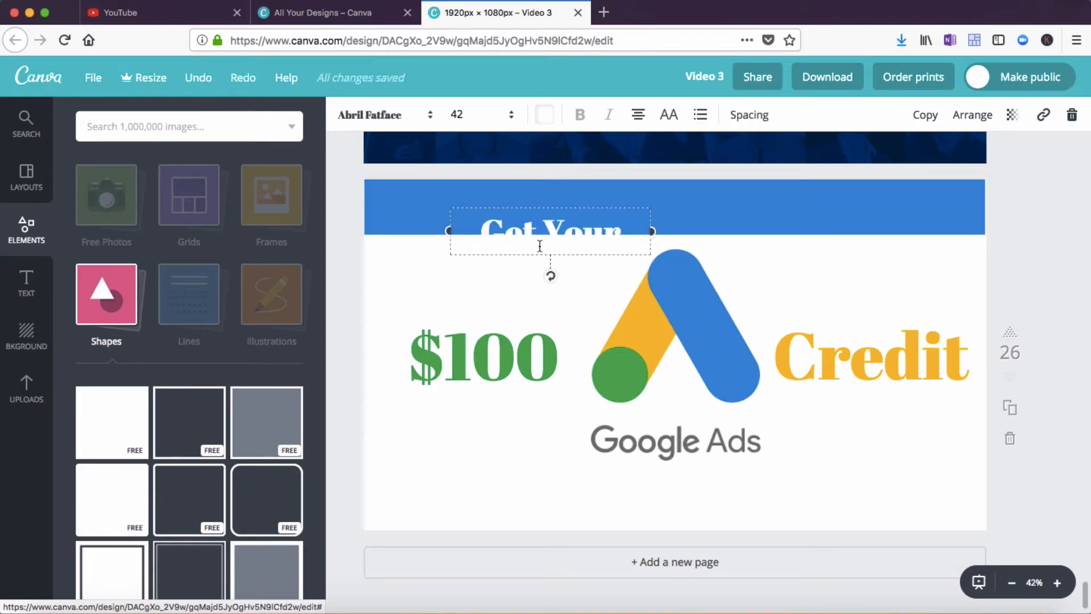
click(976, 117)
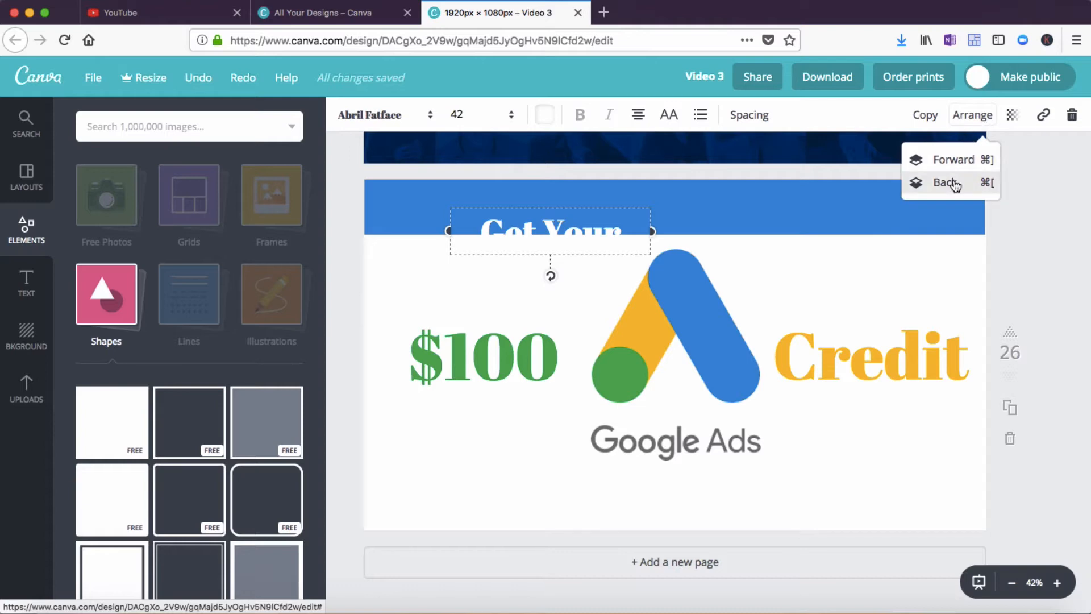
click(955, 163)
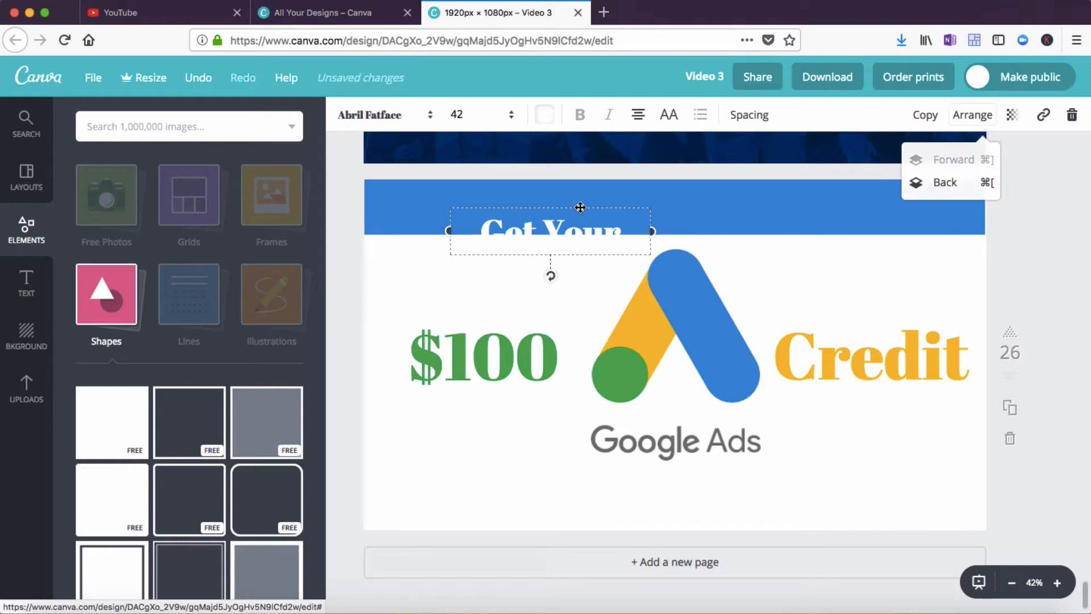
drag(580, 208, 557, 184)
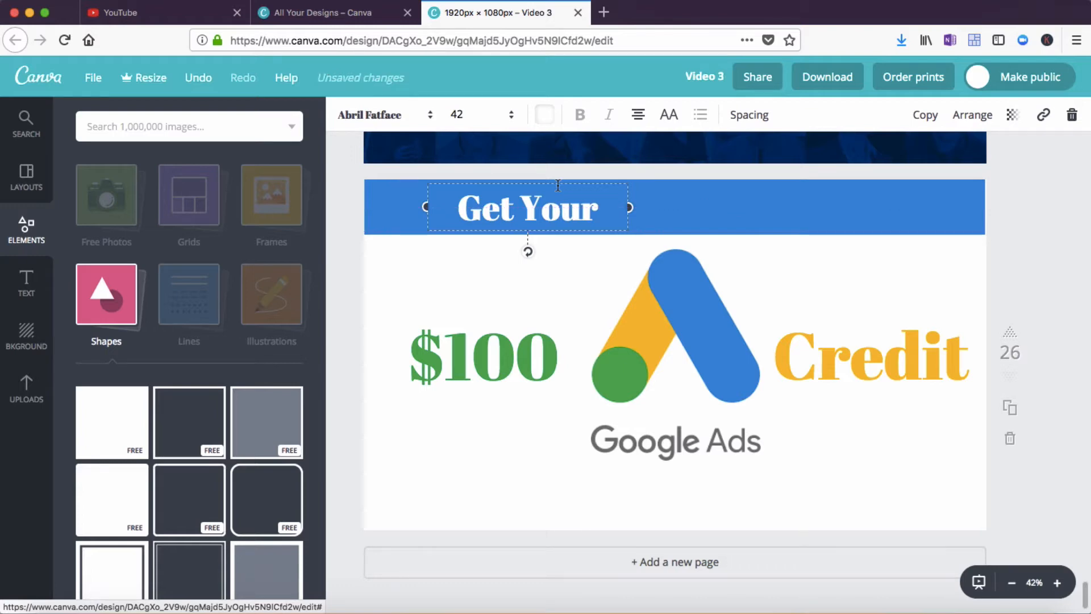
click(526, 433)
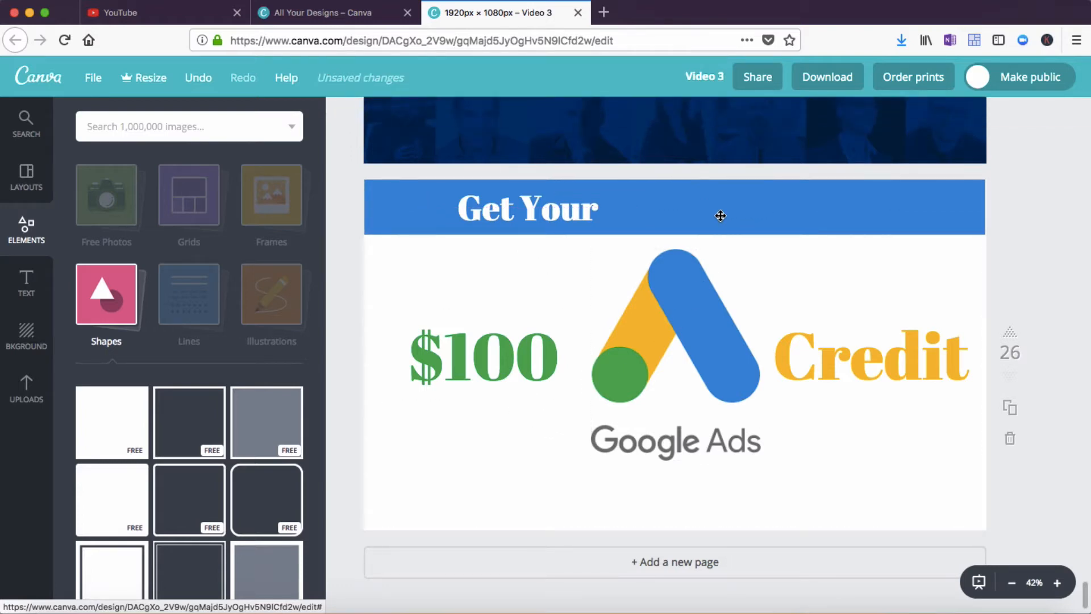
Duplicate the blue bar and move the copy to the bottom edge of the thumbnail
click(752, 224)
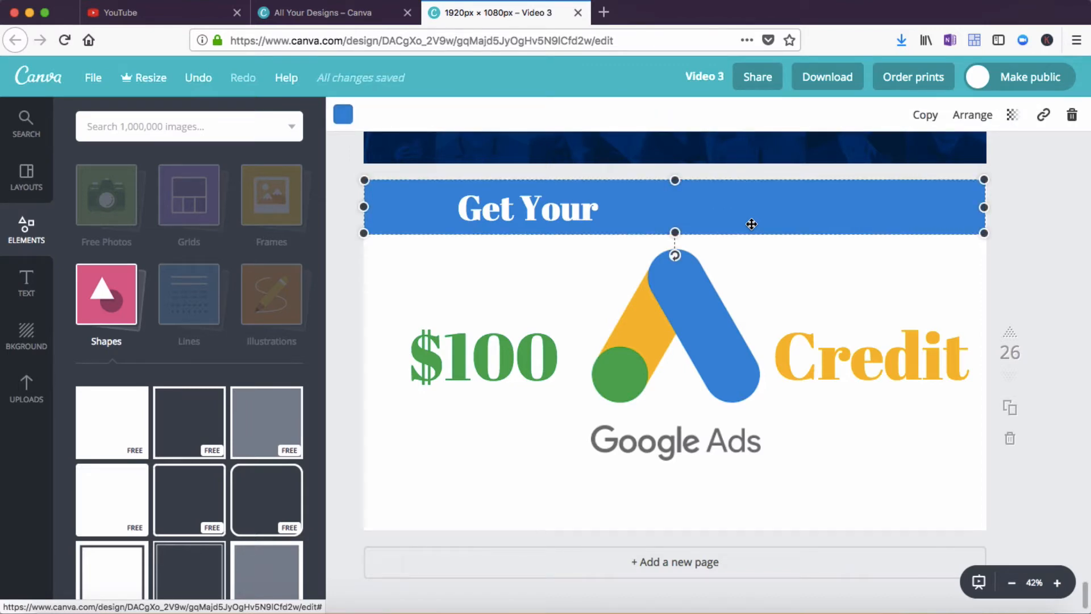
key(super+d)
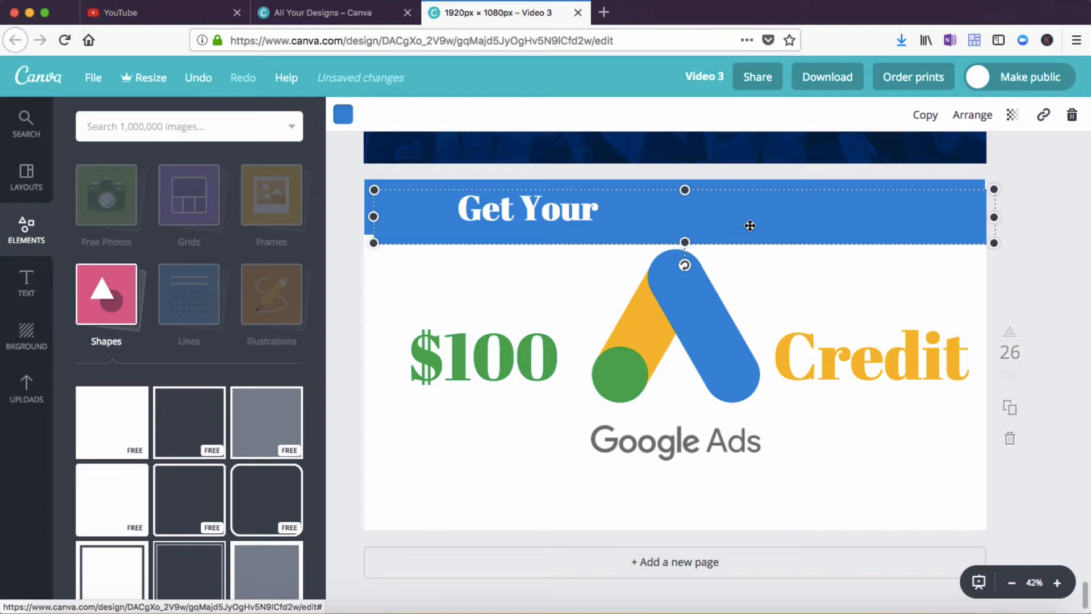
drag(750, 226, 736, 507)
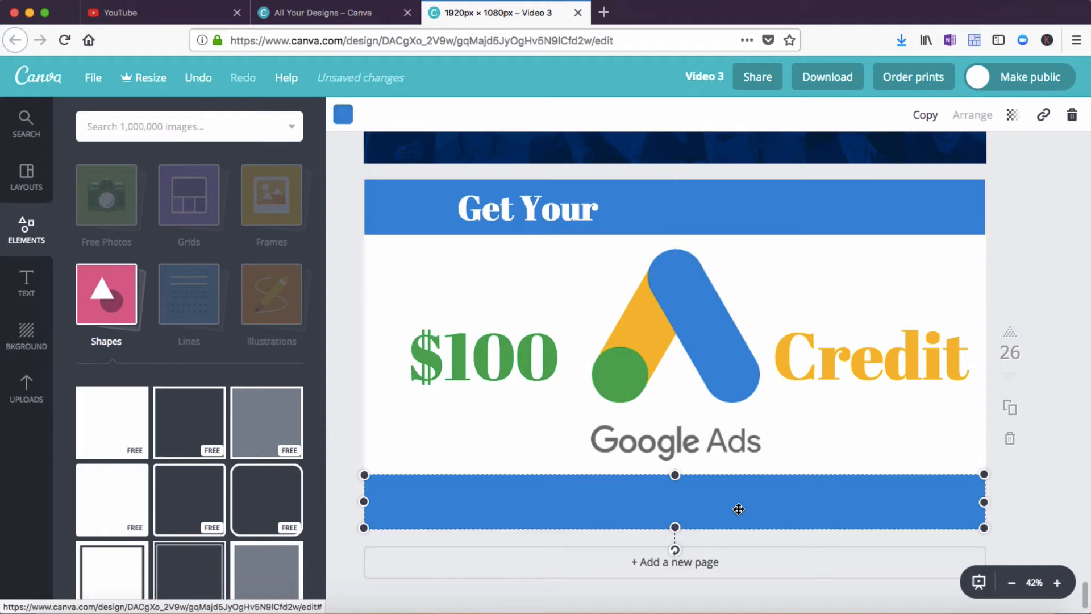
click(555, 443)
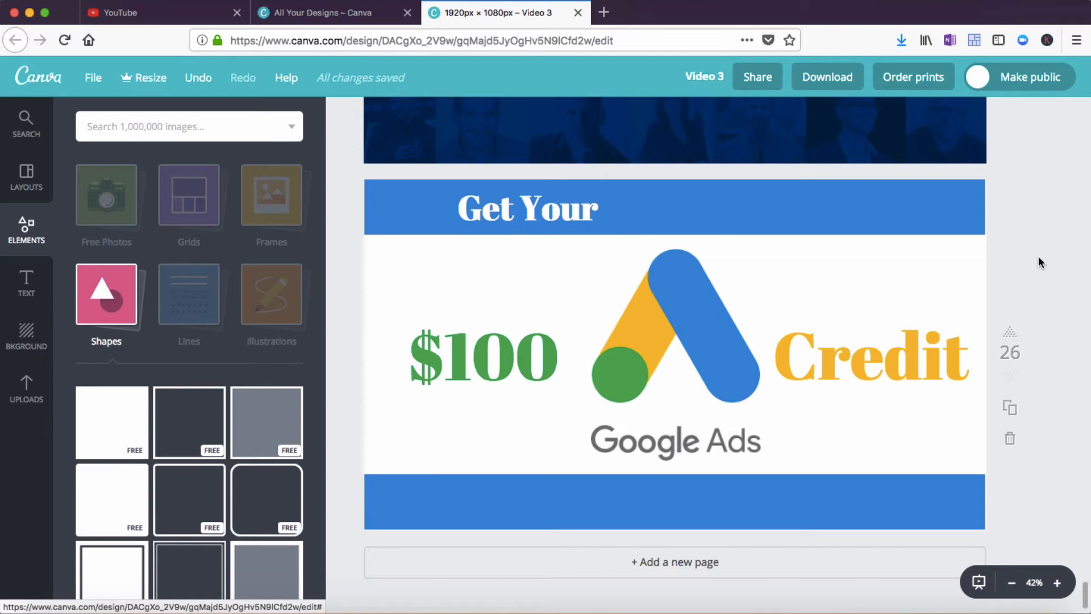
Change the Get Your text's font to Aileron Heavy
click(581, 210)
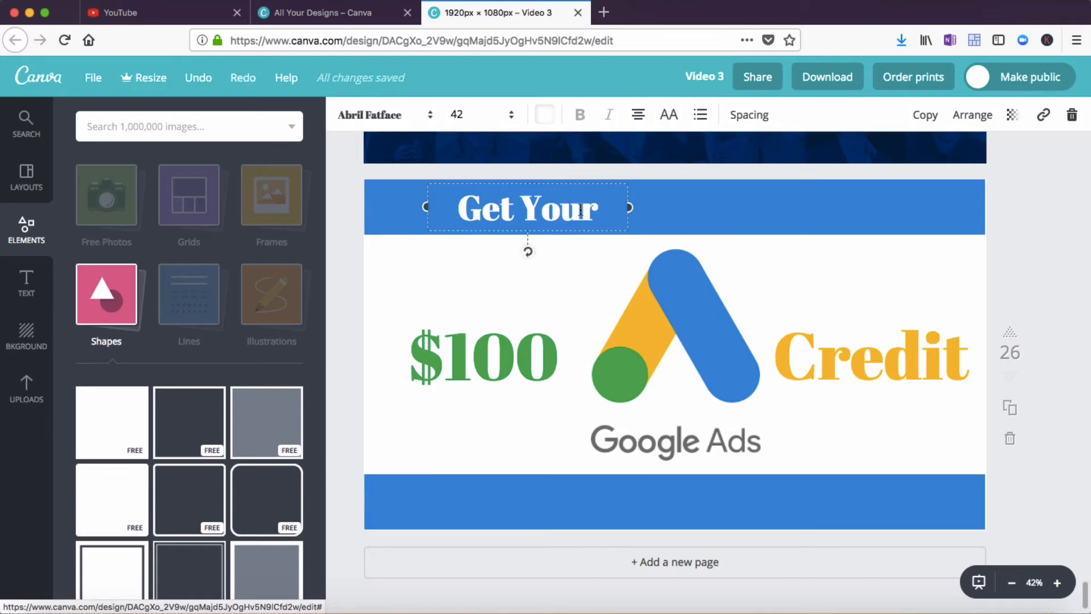
click(431, 118)
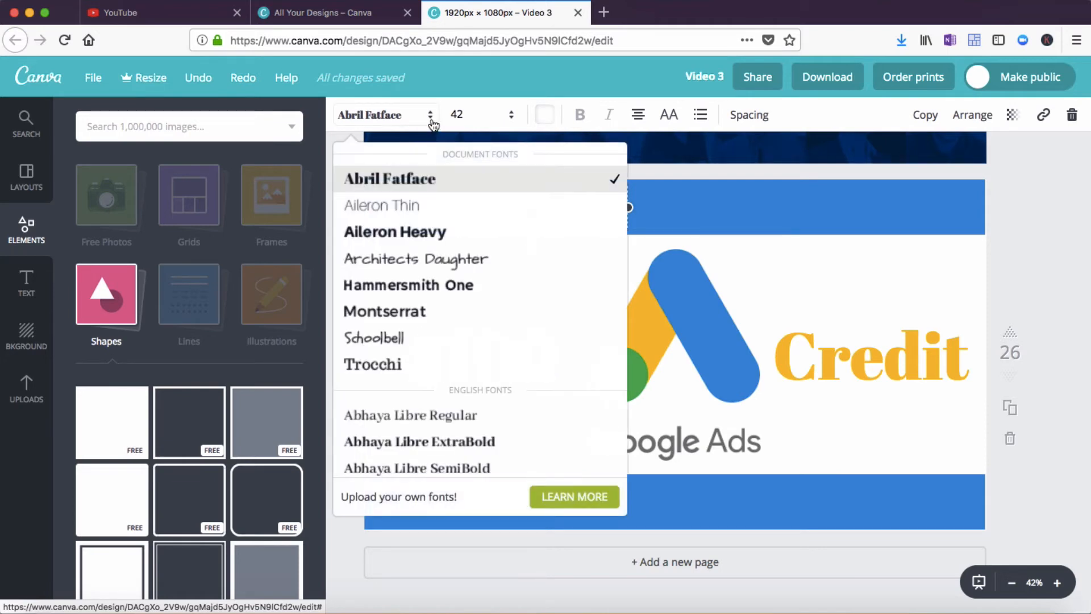
click(421, 237)
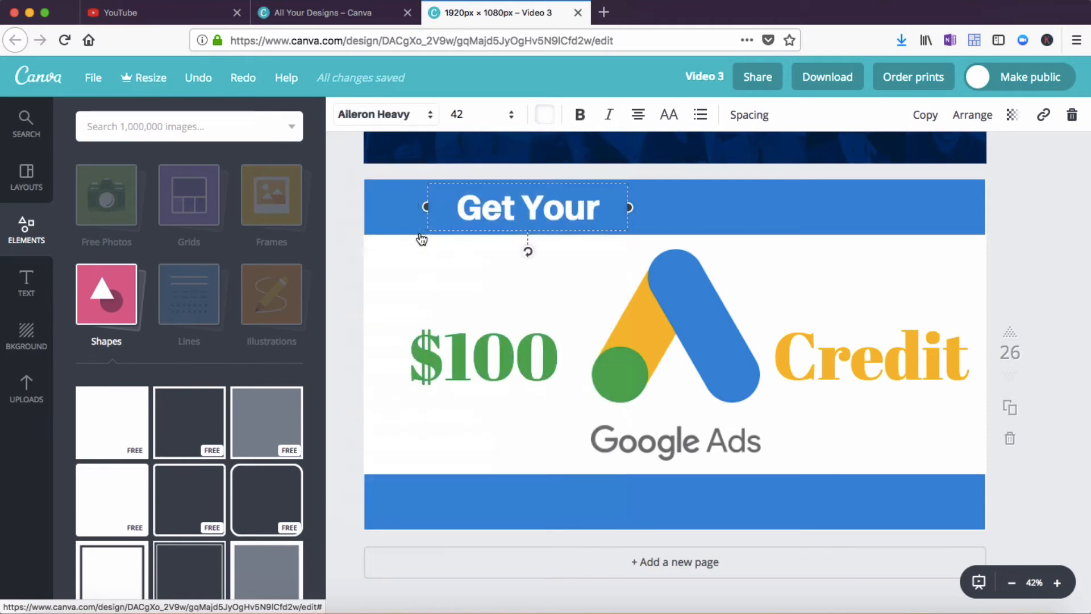
drag(457, 208, 600, 208)
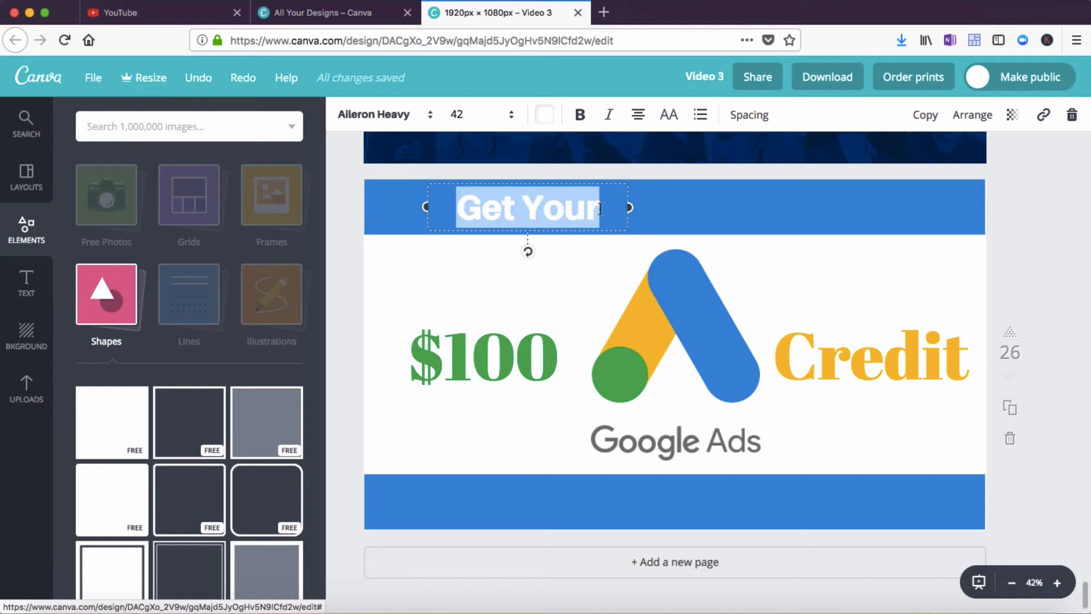
click(432, 118)
click(416, 236)
click(406, 279)
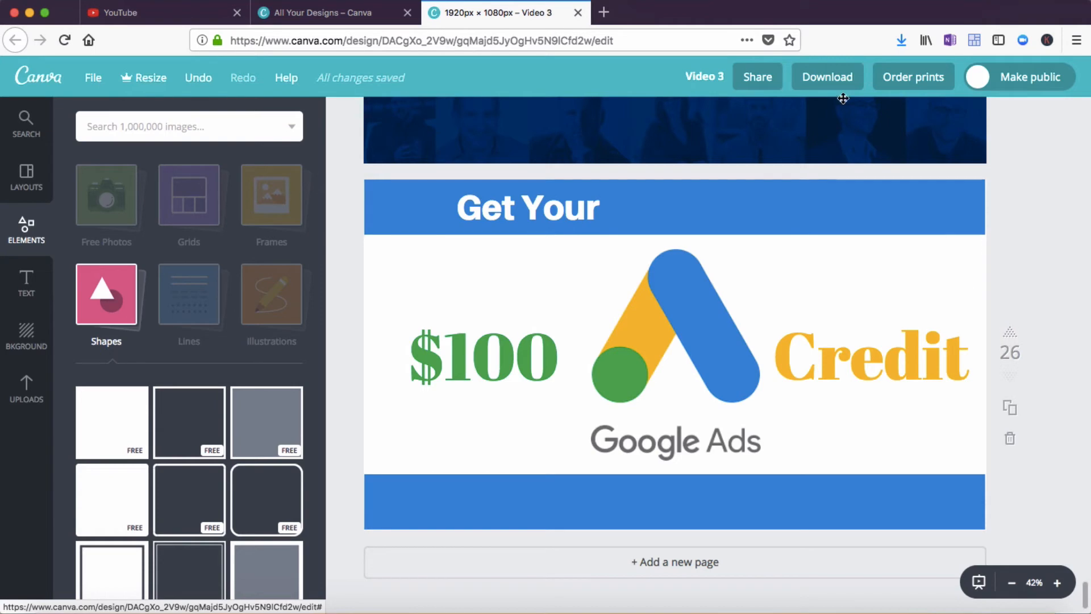
Download only page 26 of the design as a PNG and save the file
click(828, 76)
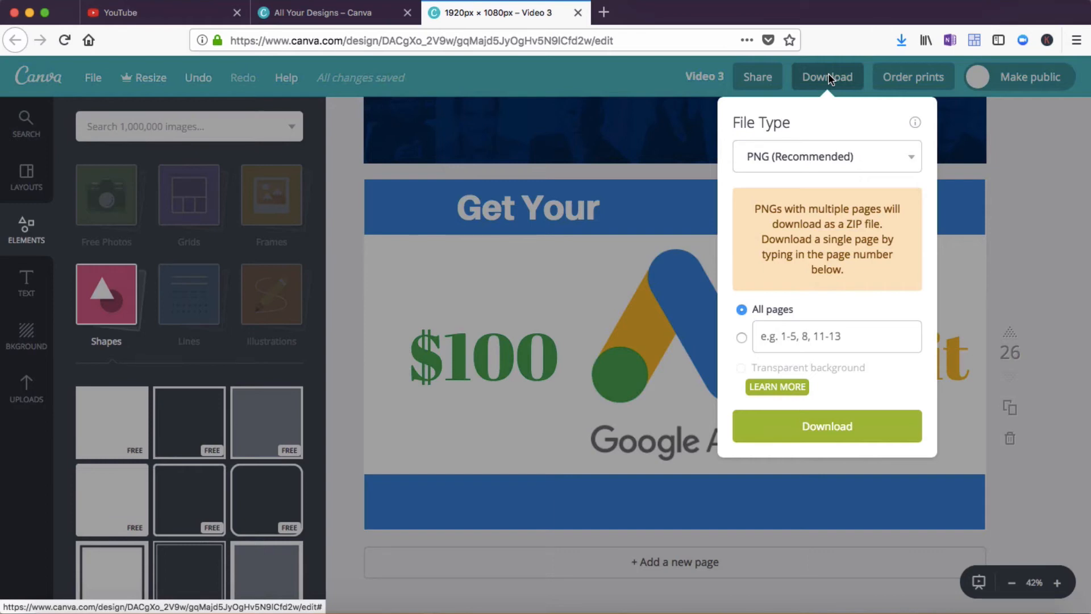
click(742, 338)
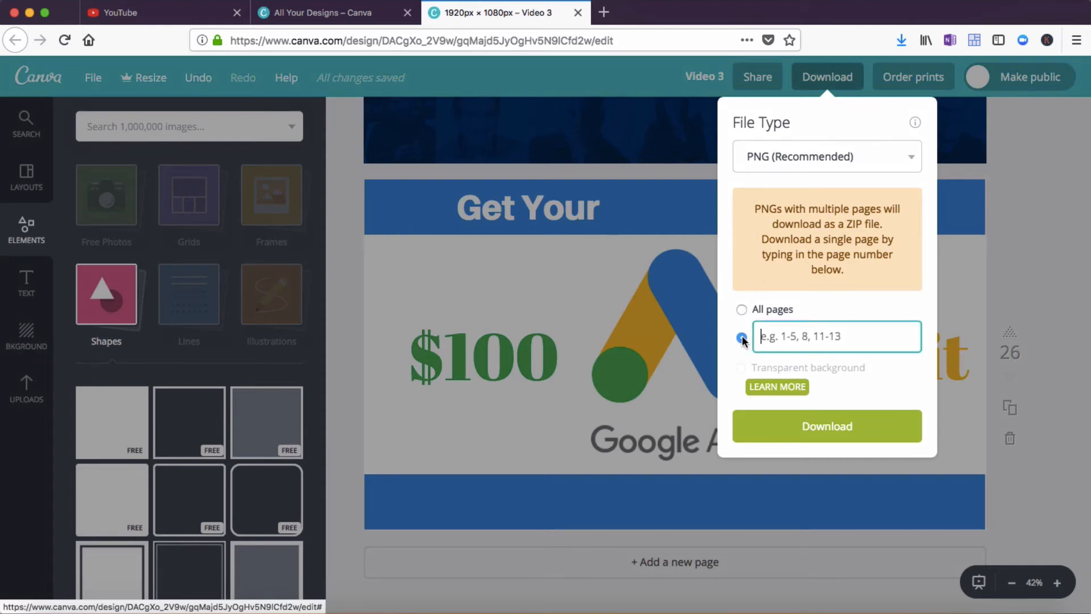
text(26)
click(827, 427)
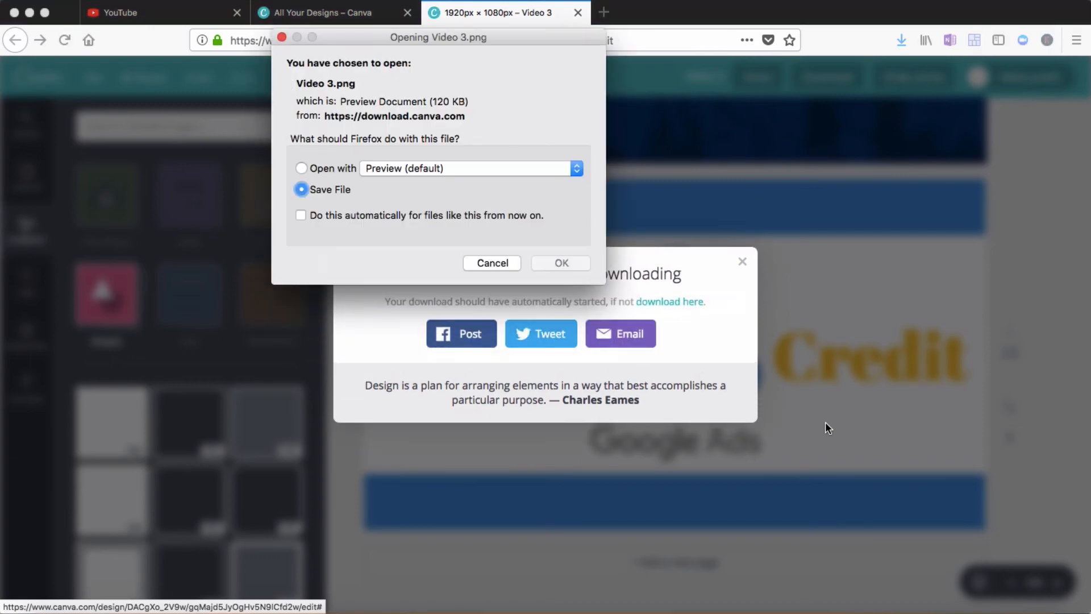
click(585, 266)
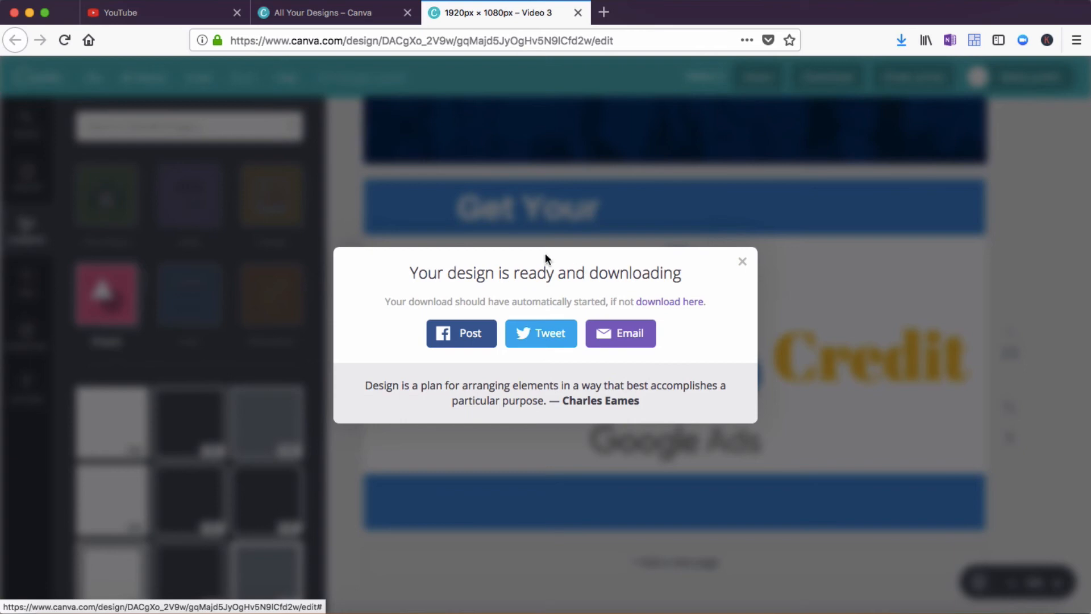
Switch to the YouTube tab and upload Video 3.png from Downloads as the video's custom thumbnail
click(169, 11)
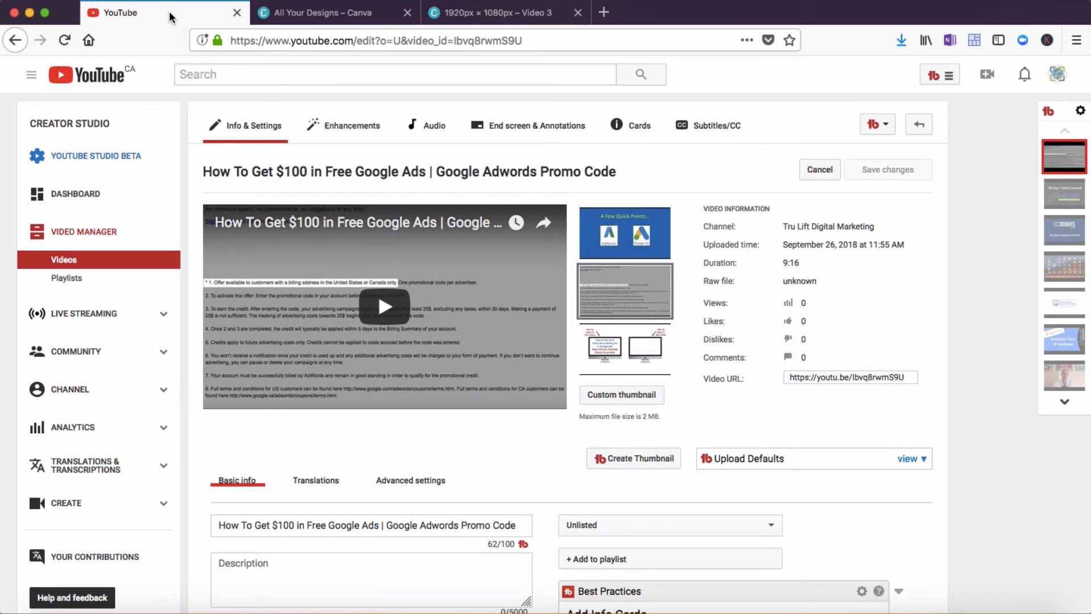
click(630, 394)
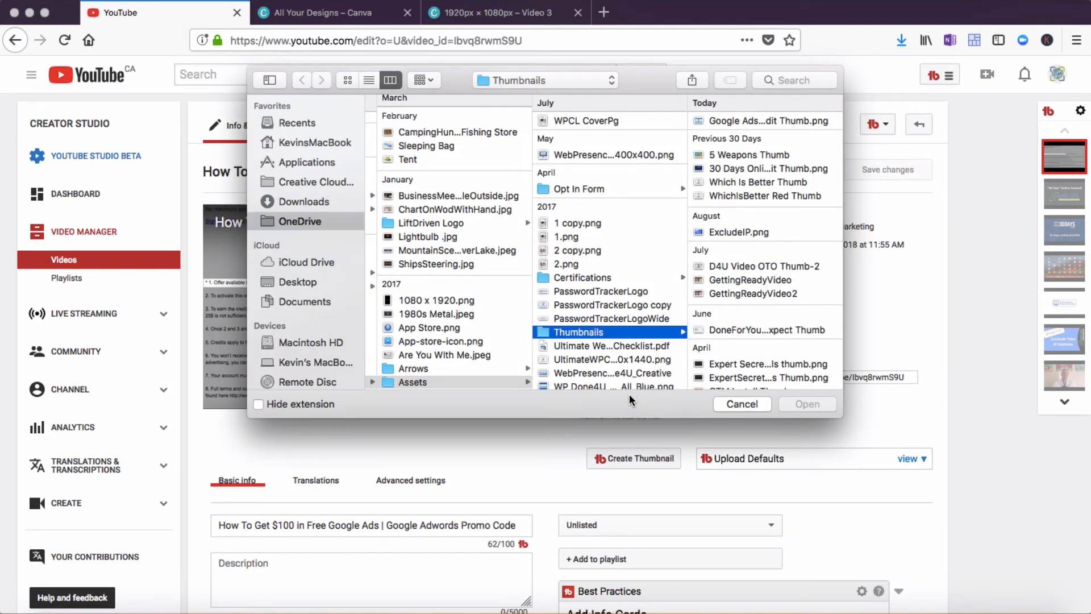
click(311, 200)
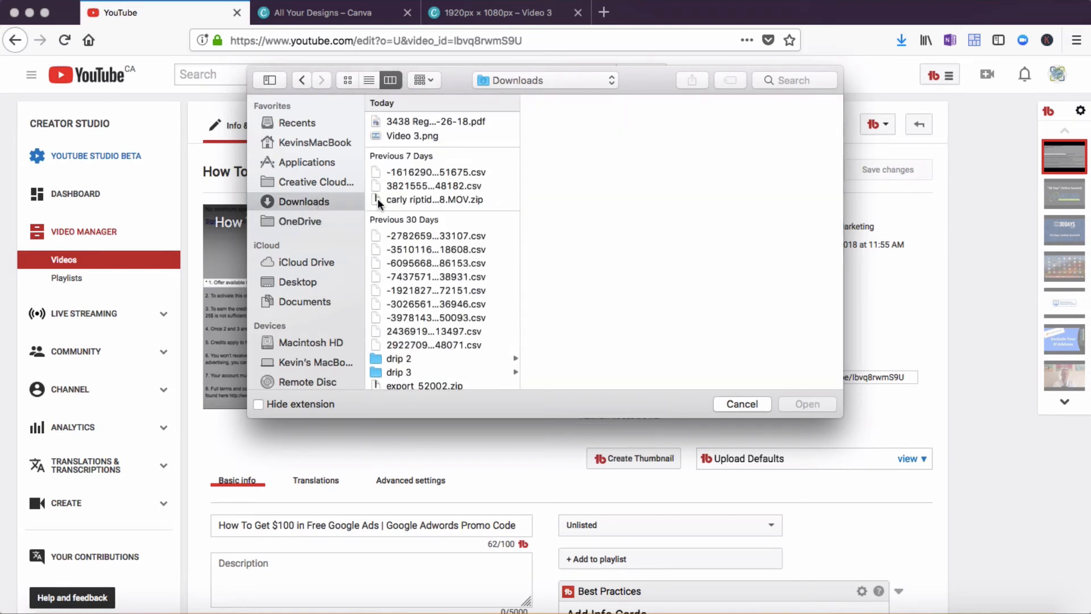
click(407, 137)
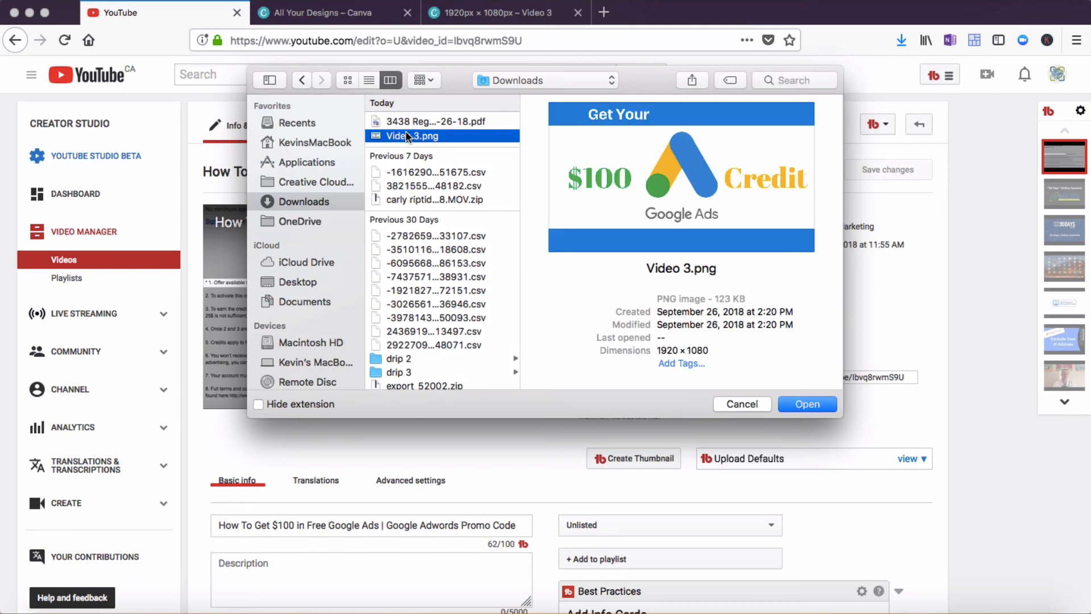
double_click(401, 135)
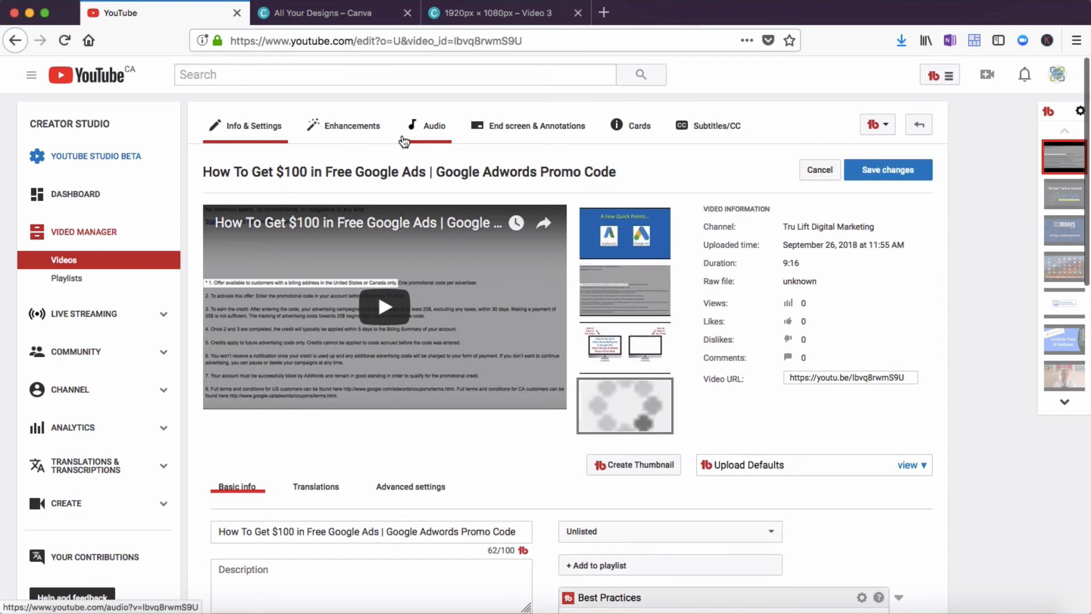